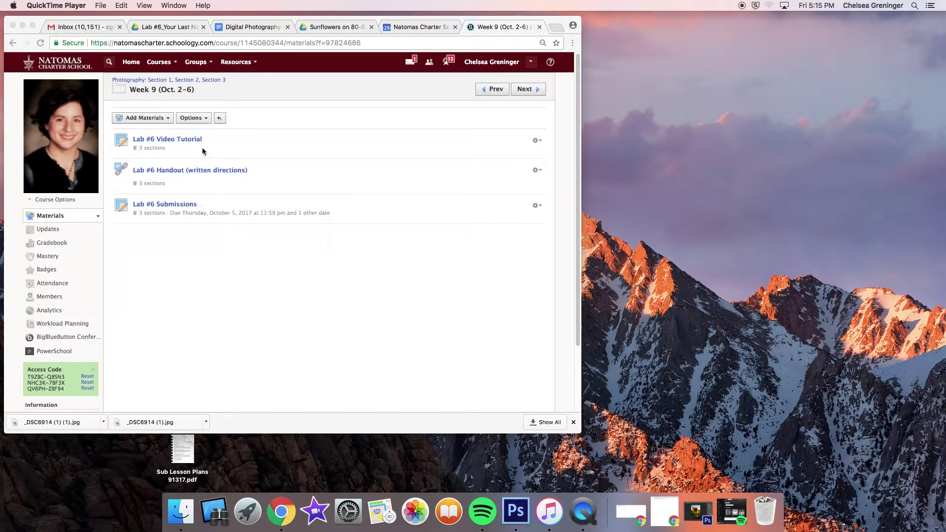
Open the Lab #6 Handout (written directions) and go to the instructions for getting the lab image.
{"action": "left_click", "coordinate": [191, 172]}
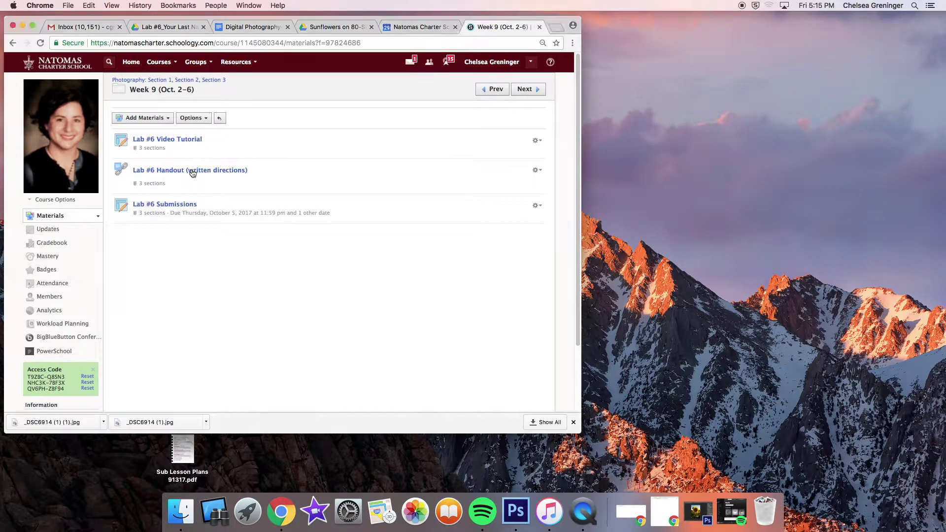
{"action": "left_click", "coordinate": [191, 173]}
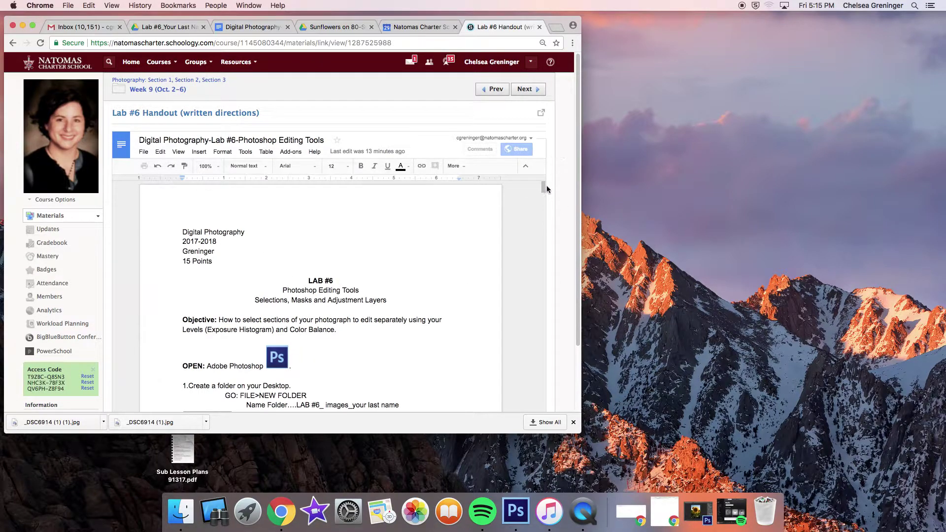
{"action": "mouse_move", "coordinate": [542, 184]}
{"action": "left_mouse_down"}
{"action": "mouse_move", "coordinate": [545, 418]}
{"action": "mouse_move", "coordinate": [541, 188]}
{"action": "left_mouse_up"}
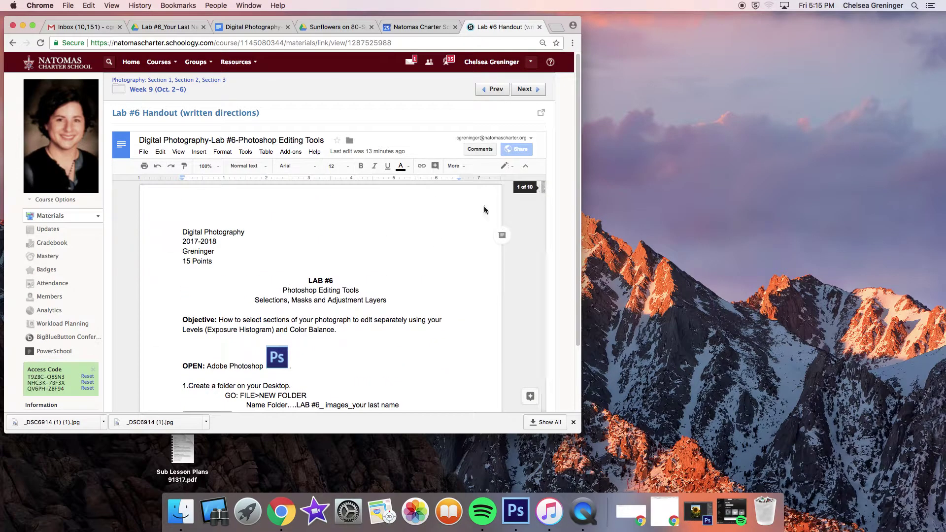
{"action": "left_click", "coordinate": [346, 281]}
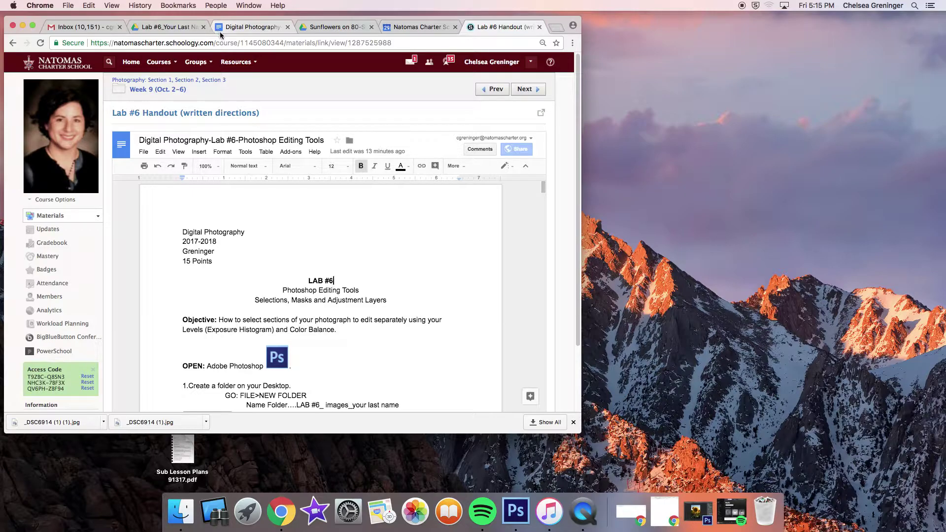
{"action": "left_click_drag", "start_coordinate": [543, 190], "coordinate": [543, 199]}
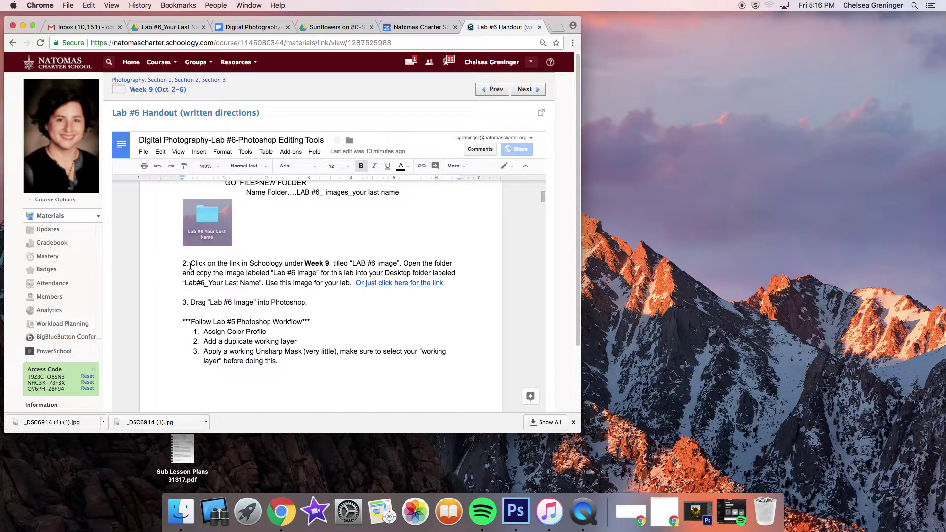
Follow the image folder link in instruction 2 and download the sunflower photo _DSC6914 (1).jpg from Drive.
{"action": "left_click", "coordinate": [386, 284]}
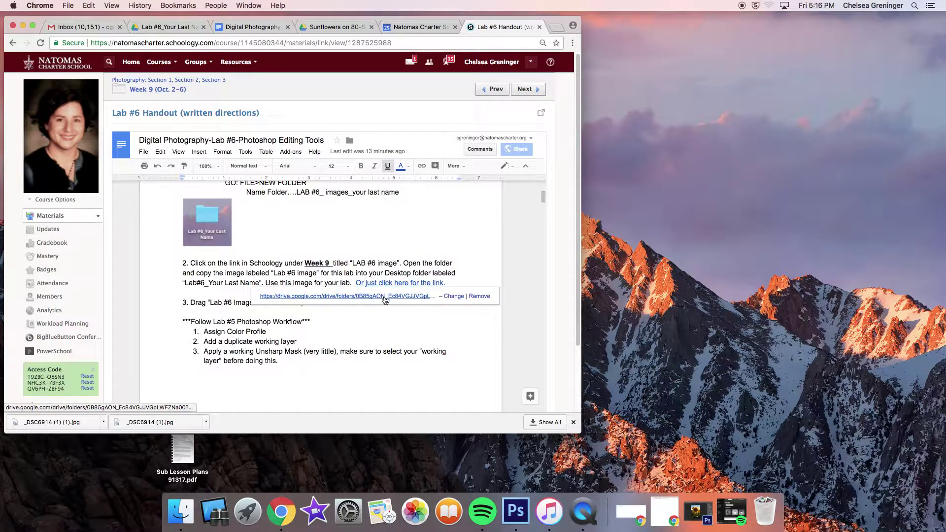
{"action": "left_click", "coordinate": [385, 298]}
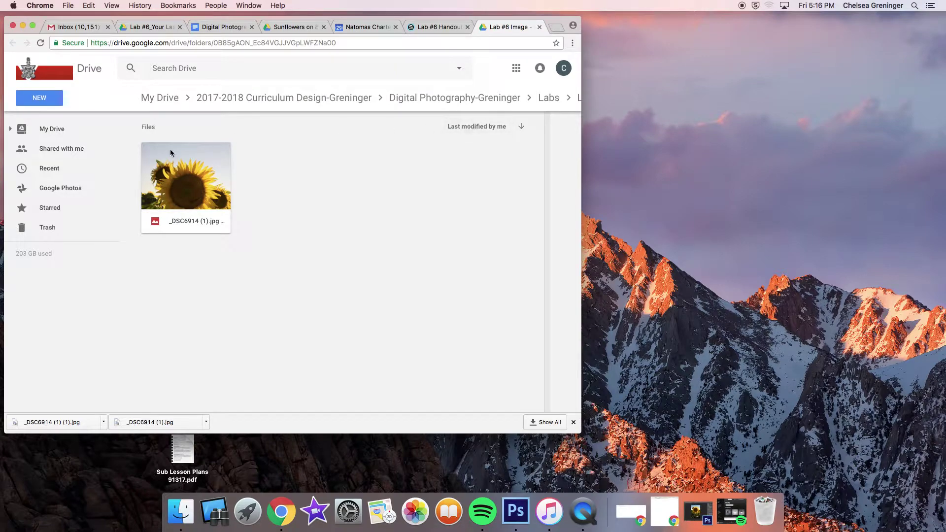
{"action": "left_click_drag", "start_coordinate": [579, 432], "coordinate": [694, 456]}
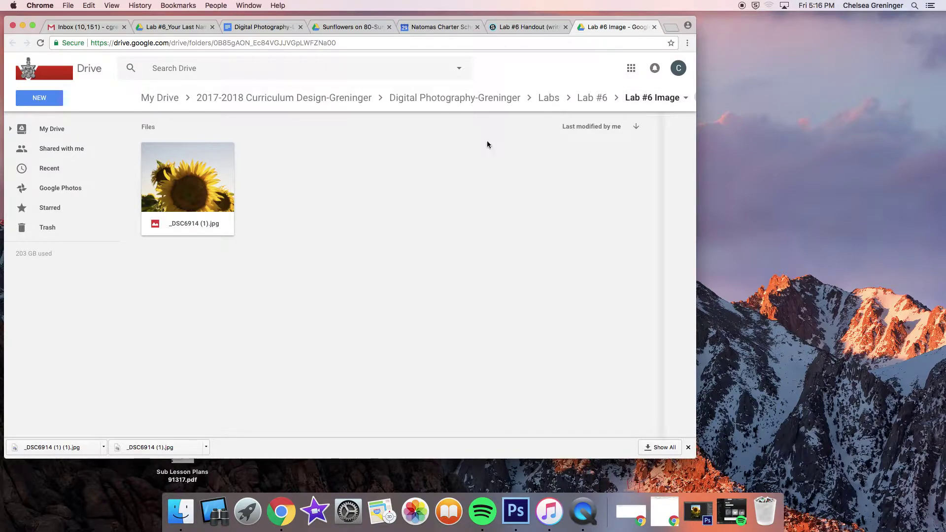
{"action": "double_click", "coordinate": [211, 176]}
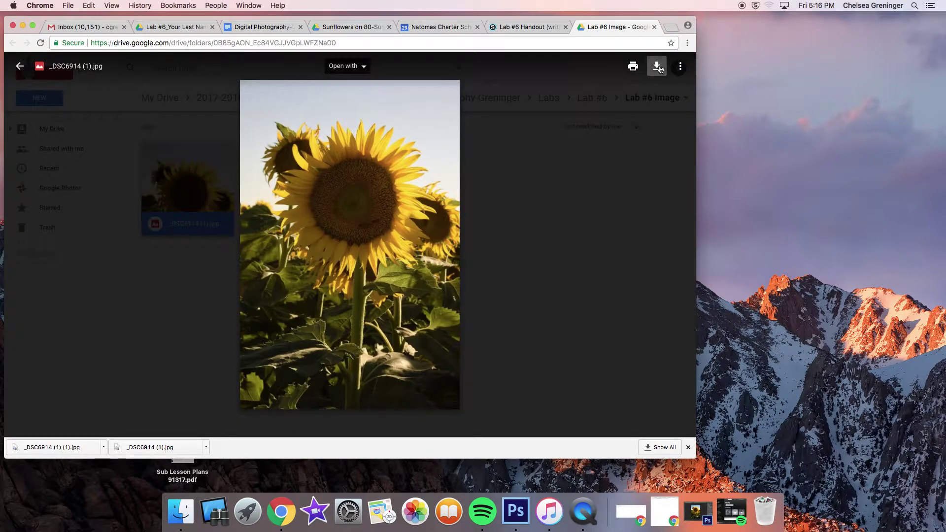
{"action": "left_click", "coordinate": [658, 67]}
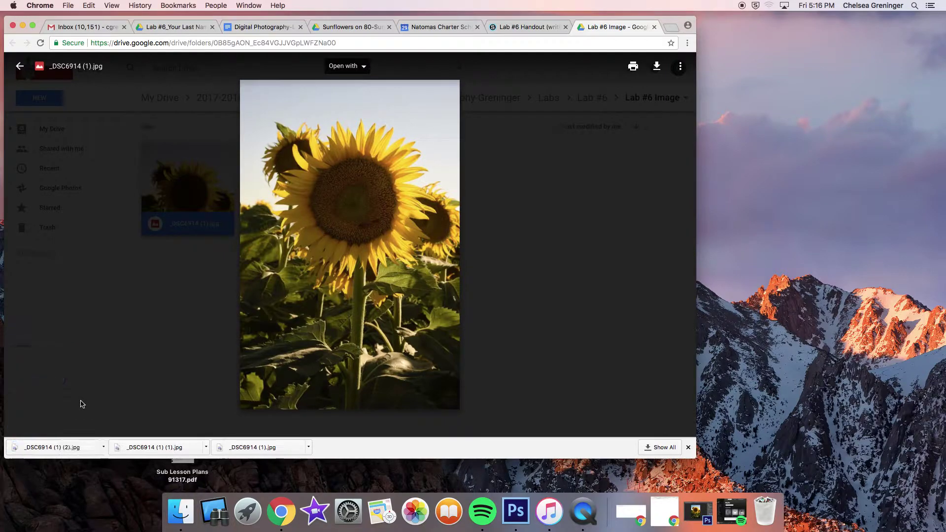
Create a new folder on the desktop named "Lab #6_" followed by the student's last name.
{"action": "left_click_drag", "start_coordinate": [129, 18], "coordinate": [134, 43]}
{"action": "left_click", "coordinate": [131, 23]}
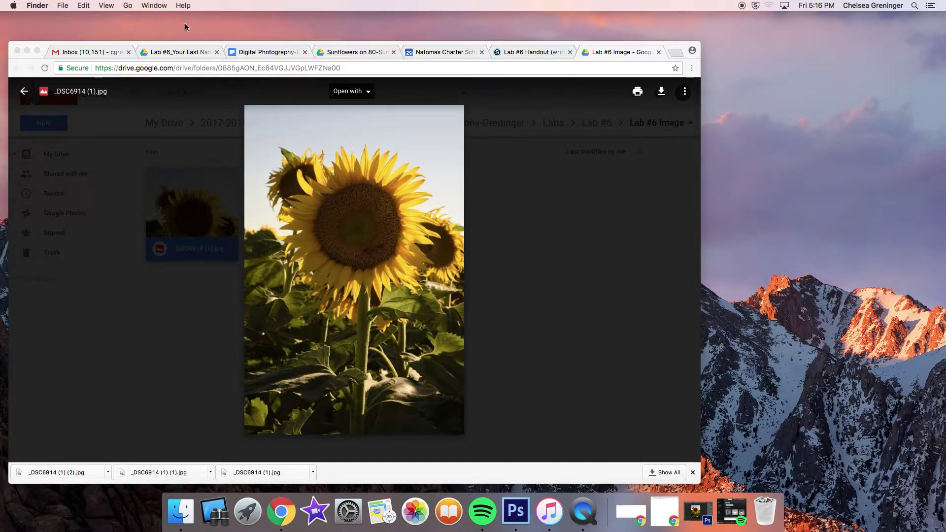
{"action": "left_click", "coordinate": [63, 5]}
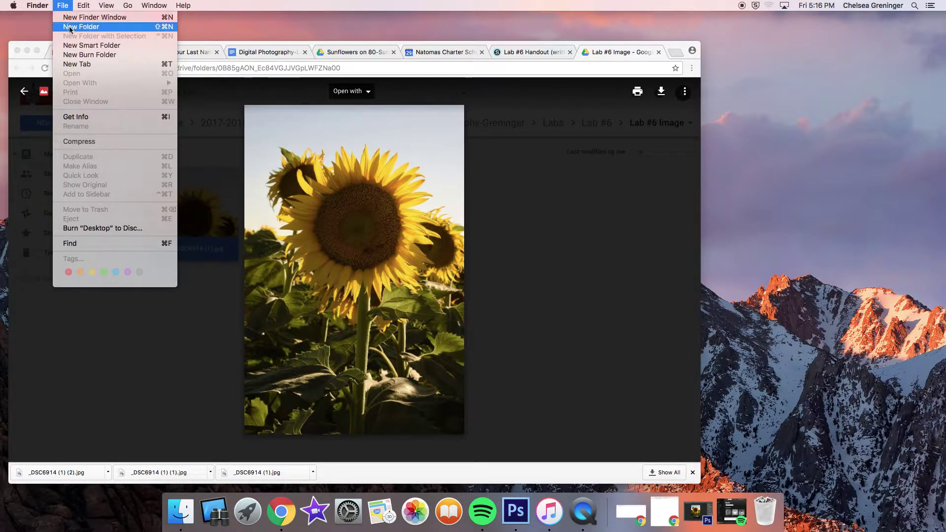
{"action": "left_click", "coordinate": [69, 25]}
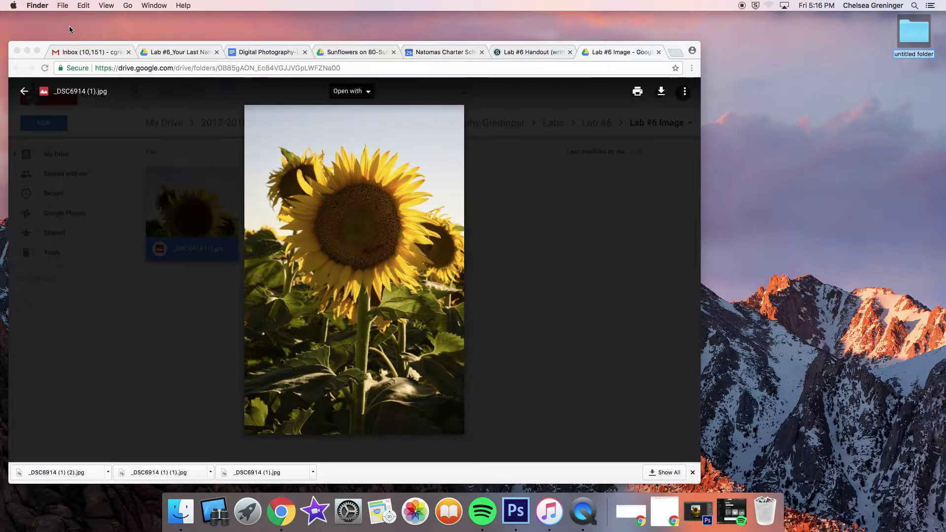
{"action": "type", "text": "Lab"}
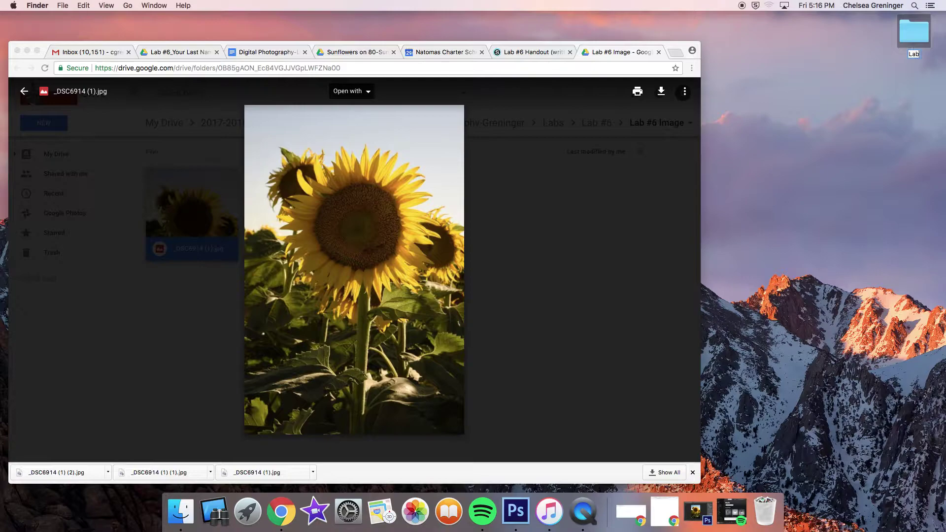
{"action": "type", "text": " #6+Greninger"}
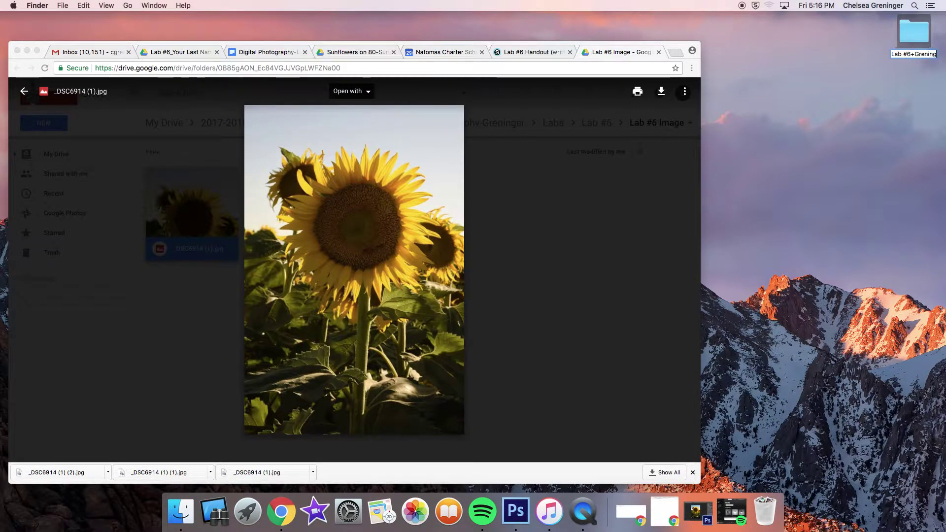
{"action": "key", "text": "BackSpace"}
{"action": "key", "text": "BackSpace"}
{"action": "key", "text": "BackSpace"}
{"action": "key", "text": "BackSpace"}
{"action": "key", "text": "BackSpace"}
{"action": "key", "text": "BackSpace"}
{"action": "key", "text": "BackSpace"}
{"action": "key", "text": "BackSpace"}
{"action": "key", "text": "BackSpace"}
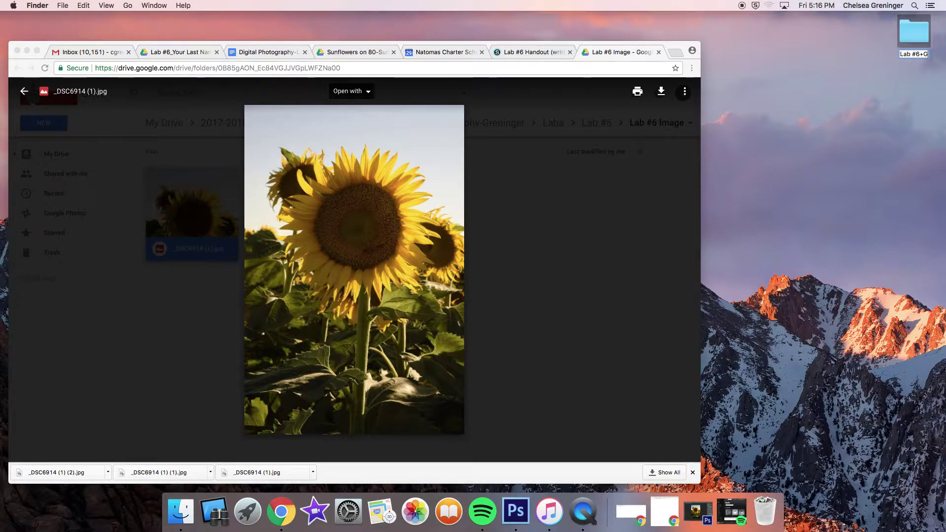
{"action": "key", "text": "BackSpace"}
{"action": "type", "text": "_Greninger"}
{"action": "key", "text": "Return"}
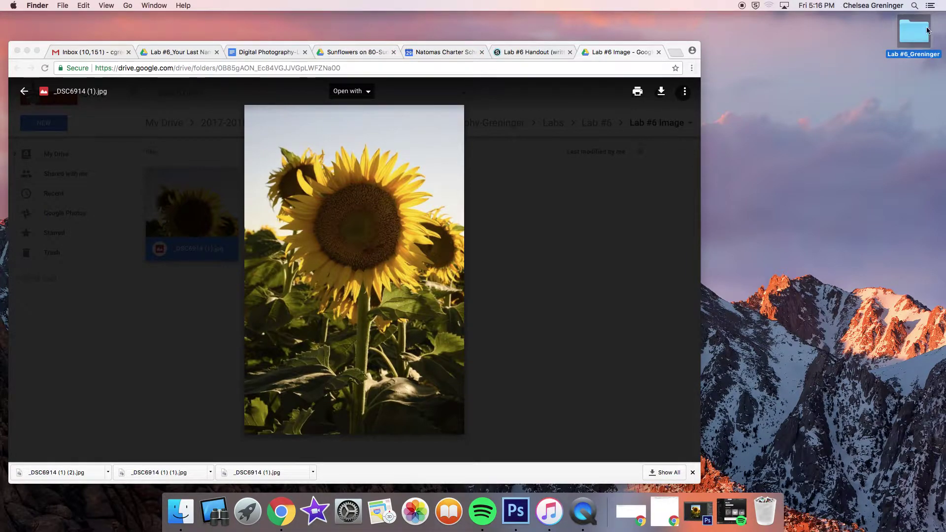
Open the new Lab #6 folder and move the downloaded _DSC6914 (1) (2).jpg into it.
{"action": "double_click", "coordinate": [912, 37]}
{"action": "left_click_drag", "start_coordinate": [566, 81], "coordinate": [799, 64]}
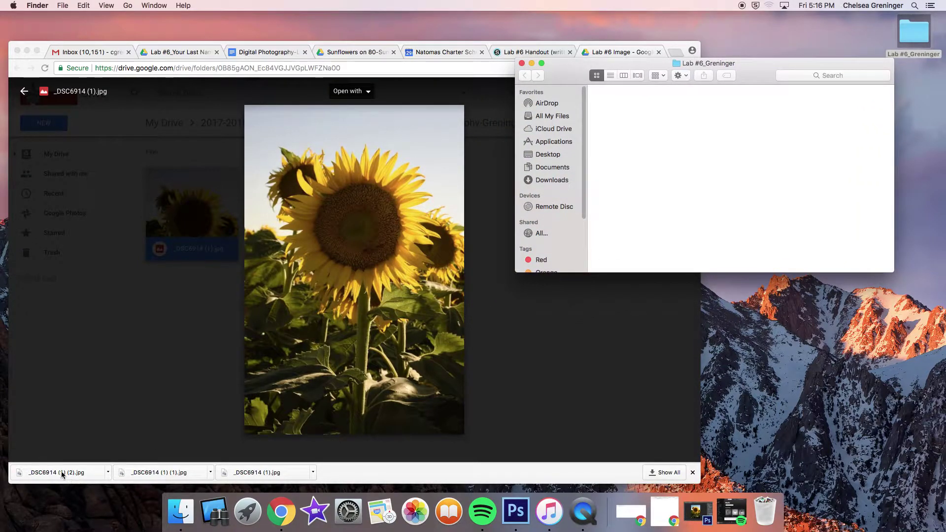
{"action": "left_click_drag", "start_coordinate": [57, 474], "coordinate": [736, 182]}
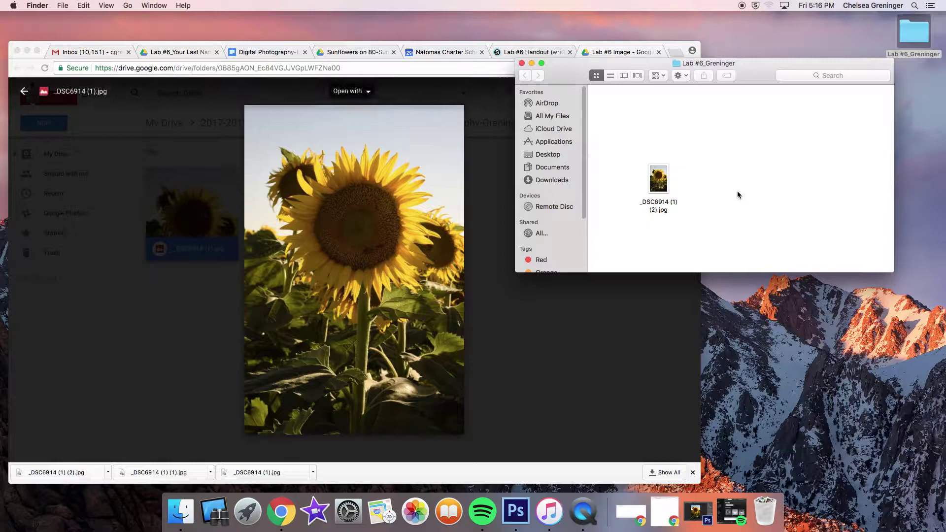
Open _DSC6914 (1) (2).jpg from the Lab #6 folder in Photoshop.
{"action": "left_click_drag", "start_coordinate": [572, 82], "coordinate": [623, 71]}
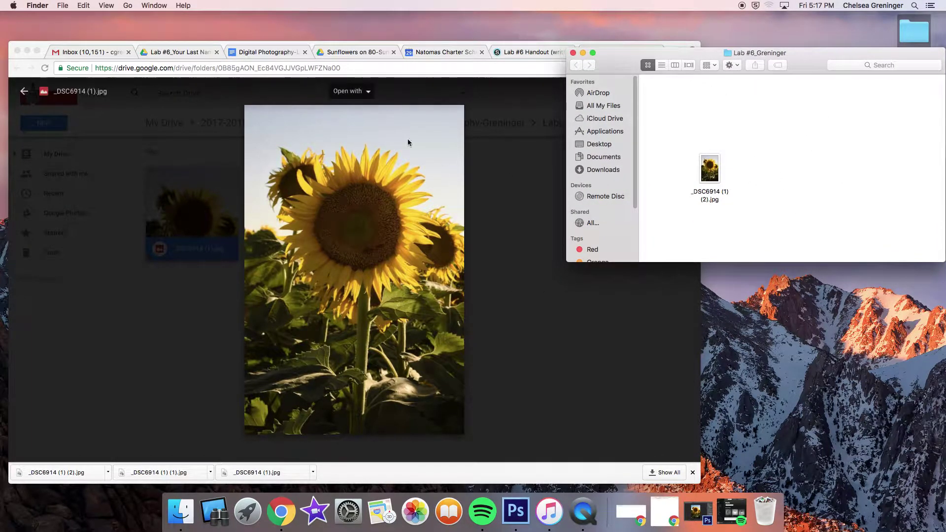
{"action": "left_click_drag", "start_coordinate": [709, 170], "coordinate": [519, 513]}
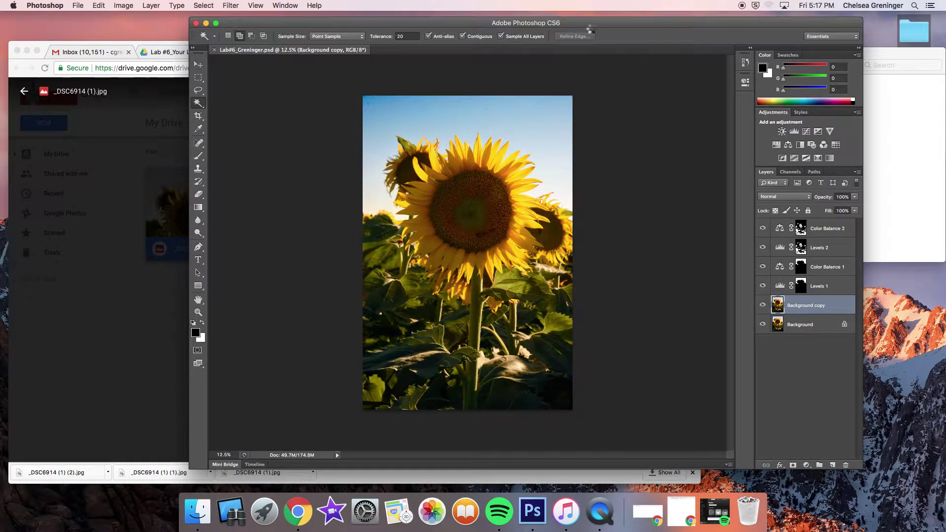
{"action": "left_click_drag", "start_coordinate": [591, 28], "coordinate": [494, 27]}
Close the Lab #6 folder window and minimize the browser so only the Photoshop window remains.
{"action": "left_click", "coordinate": [790, 54]}
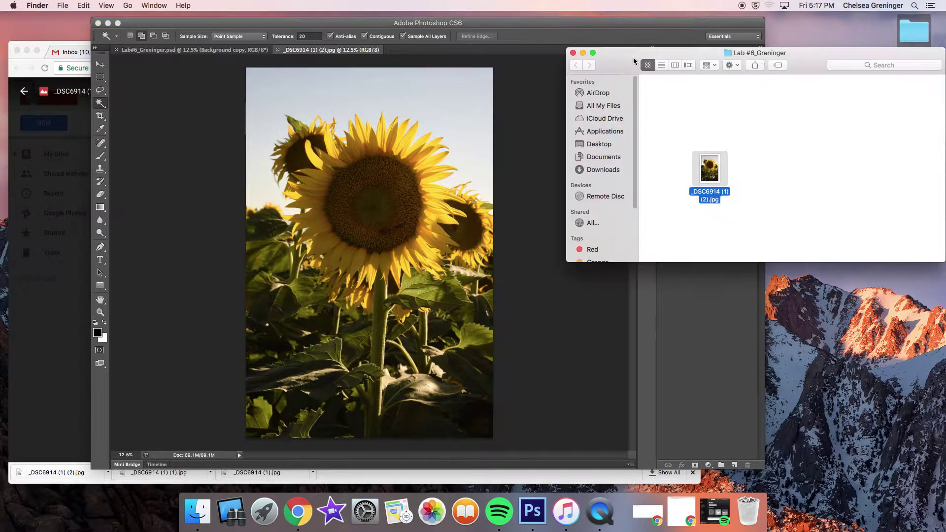
{"action": "left_click", "coordinate": [573, 54]}
{"action": "left_click", "coordinate": [45, 50]}
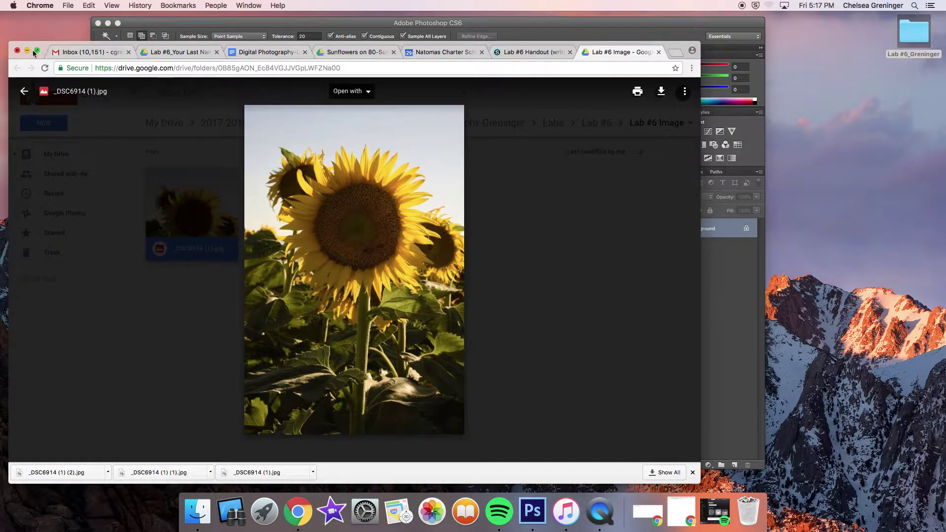
{"action": "left_click", "coordinate": [26, 50]}
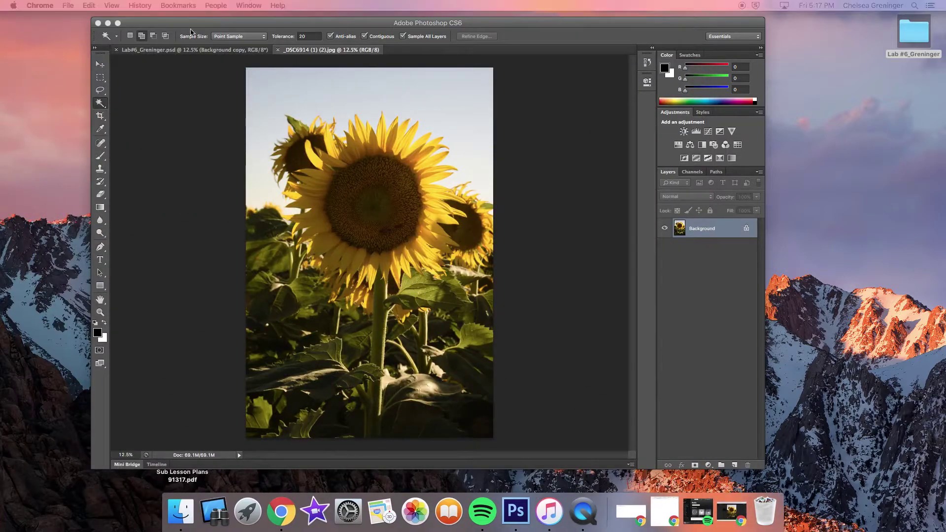
{"action": "left_click_drag", "start_coordinate": [179, 24], "coordinate": [175, 24]}
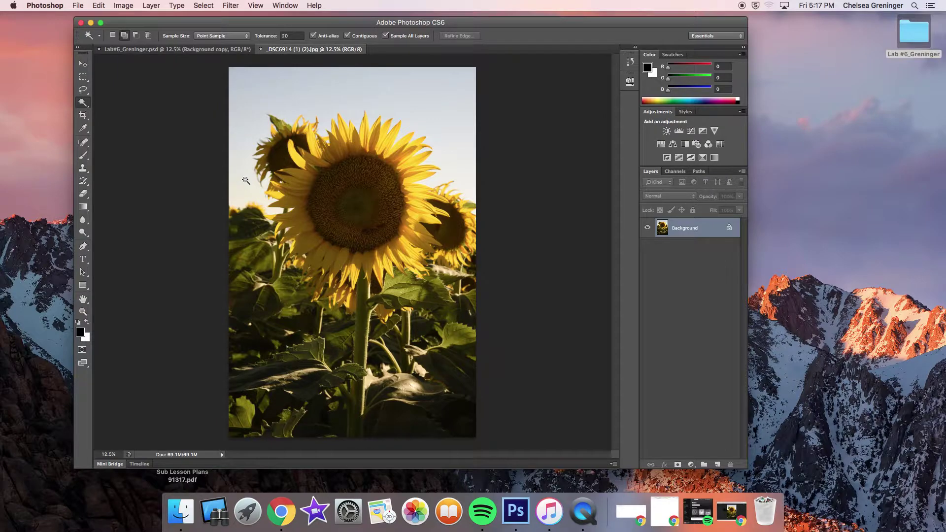
Assign the Adobe RGB (1998) color profile to the sunflower photo.
{"action": "left_click", "coordinate": [98, 5]}
{"action": "mouse_move", "coordinate": [149, 327]}
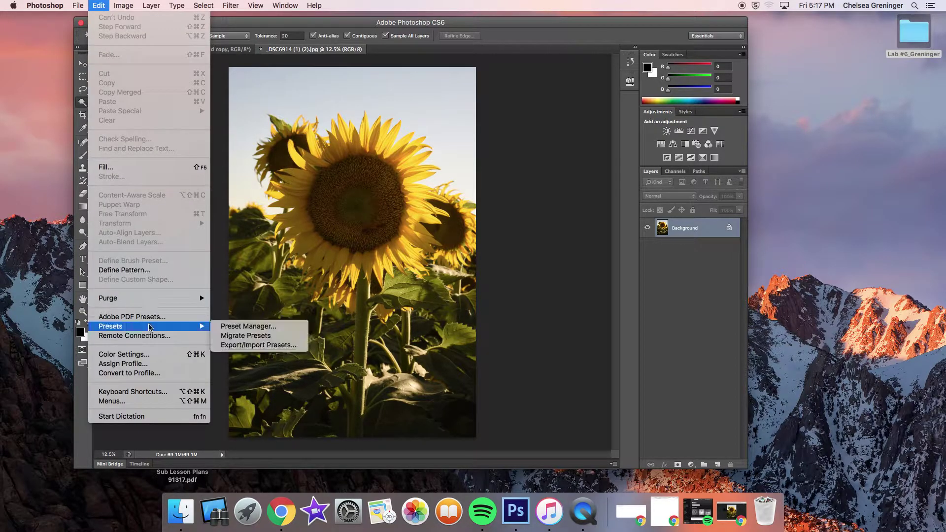
{"action": "left_click", "coordinate": [141, 364]}
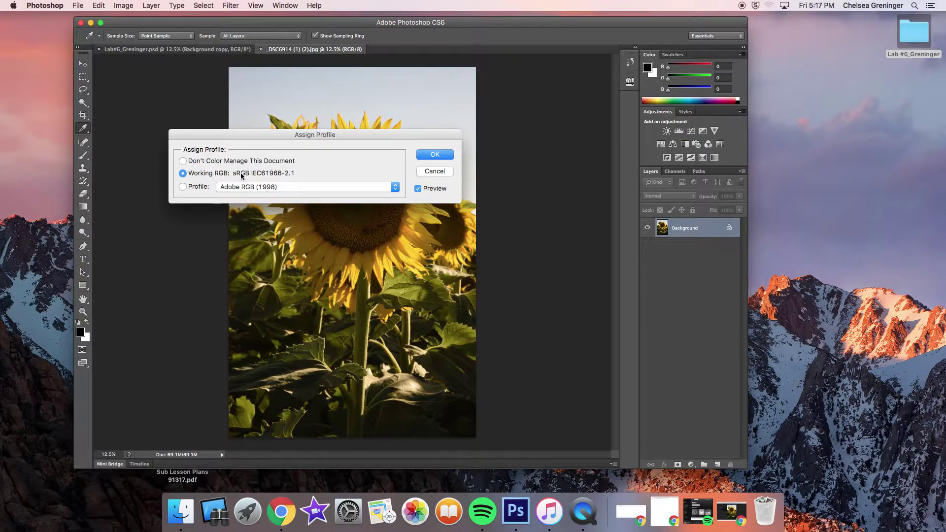
{"action": "left_click", "coordinate": [183, 187]}
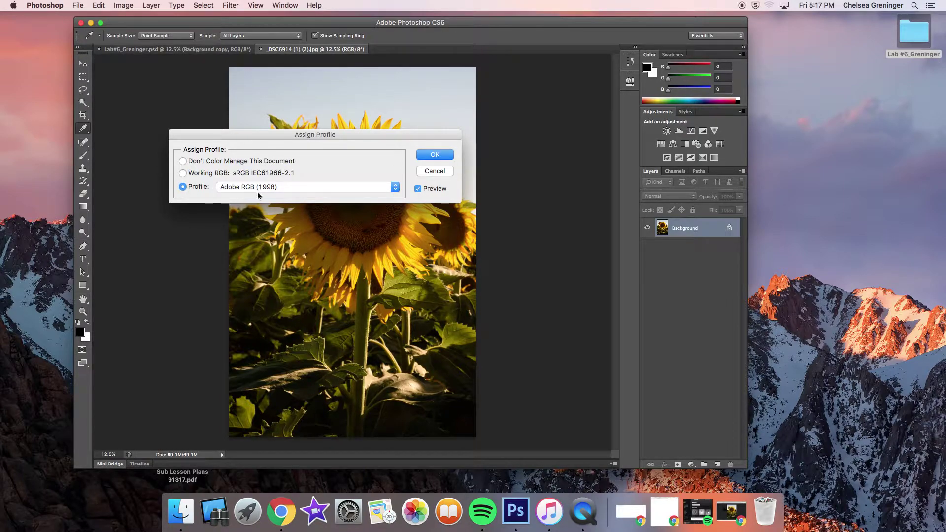
{"action": "left_click", "coordinate": [427, 155]}
{"action": "key", "text": "w"}
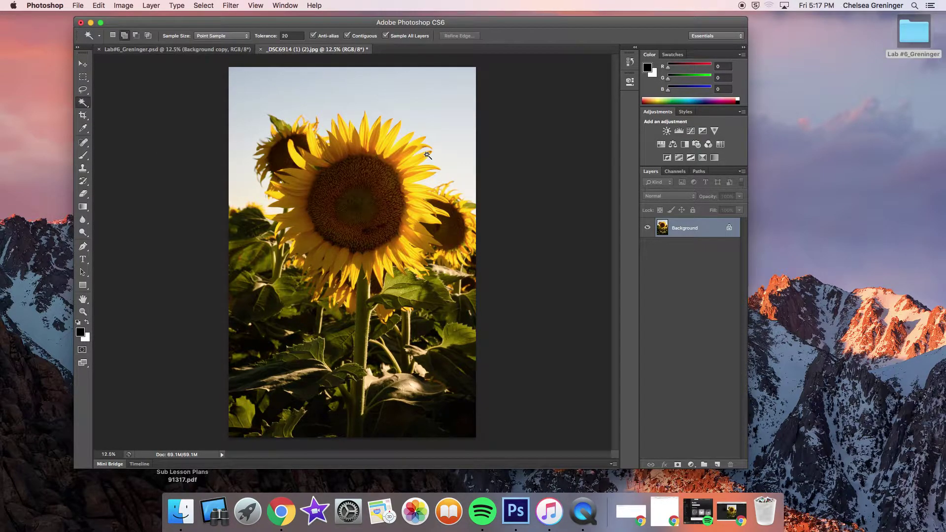
{"action": "left_click", "coordinate": [232, 6]}
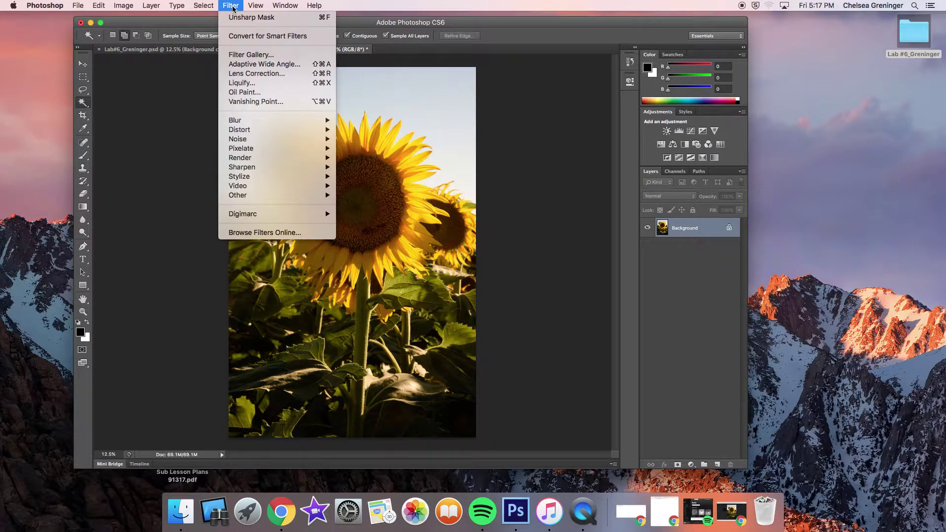
{"action": "left_click", "coordinate": [232, 7]}
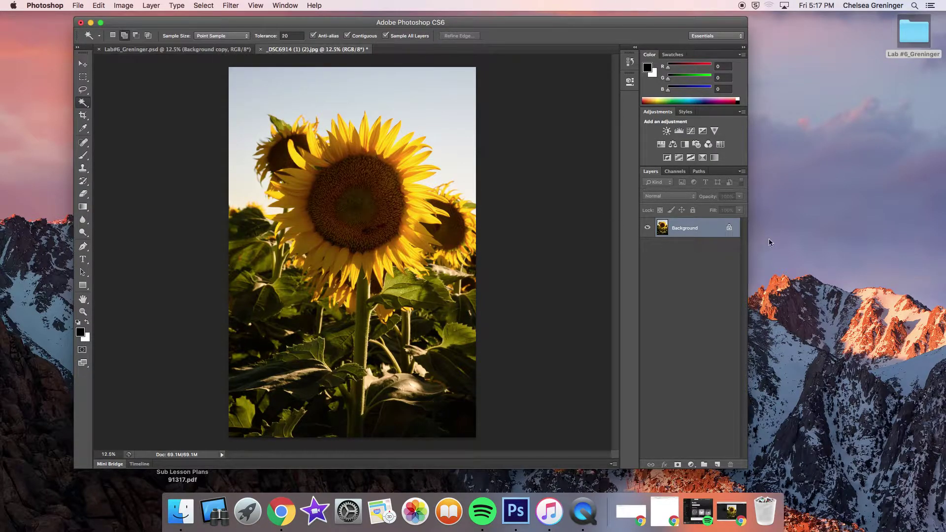
Duplicate the Background layer as "Background copy" in the same document.
{"action": "right_click", "coordinate": [701, 233]}
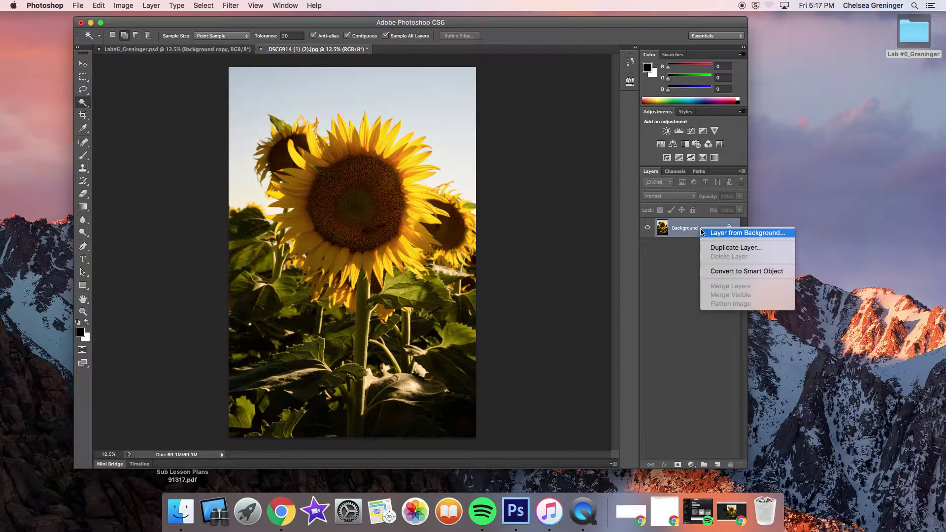
{"action": "left_click", "coordinate": [714, 248]}
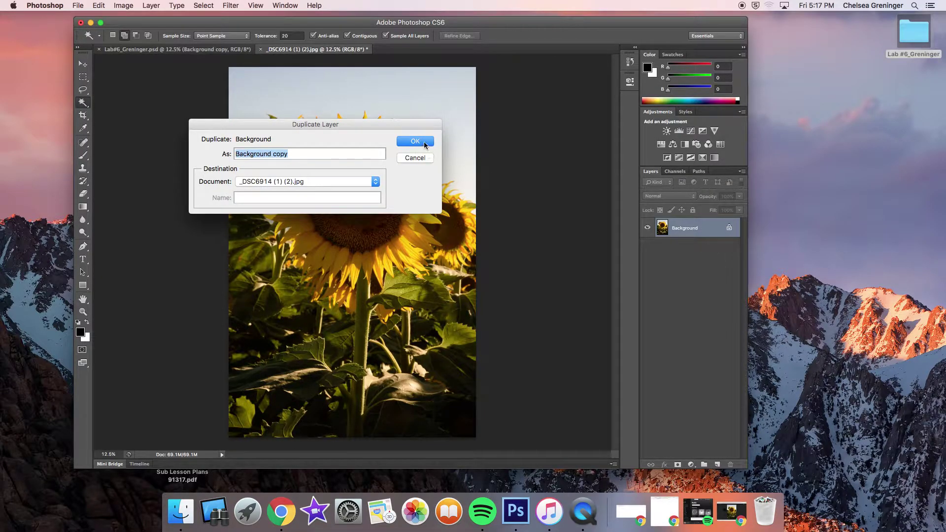
{"action": "left_click", "coordinate": [416, 142]}
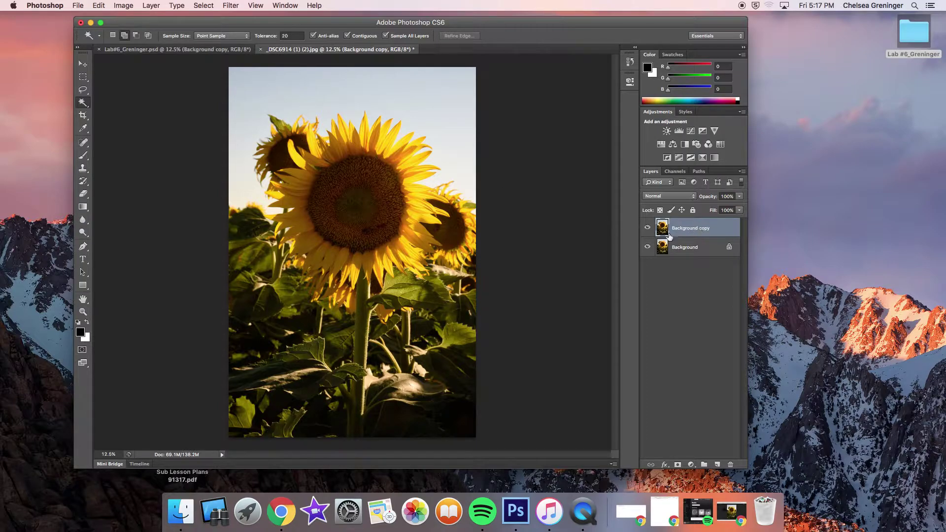
Apply an Unsharp Mask filter to the Background copy layer with an increased sharpening amount.
{"action": "left_click", "coordinate": [230, 6]}
{"action": "mouse_move", "coordinate": [325, 169]}
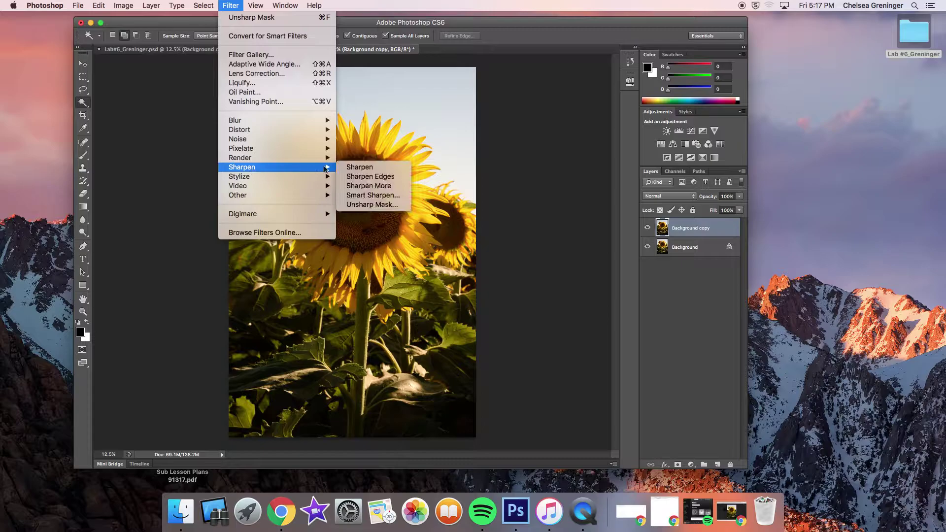
{"action": "left_click", "coordinate": [371, 204]}
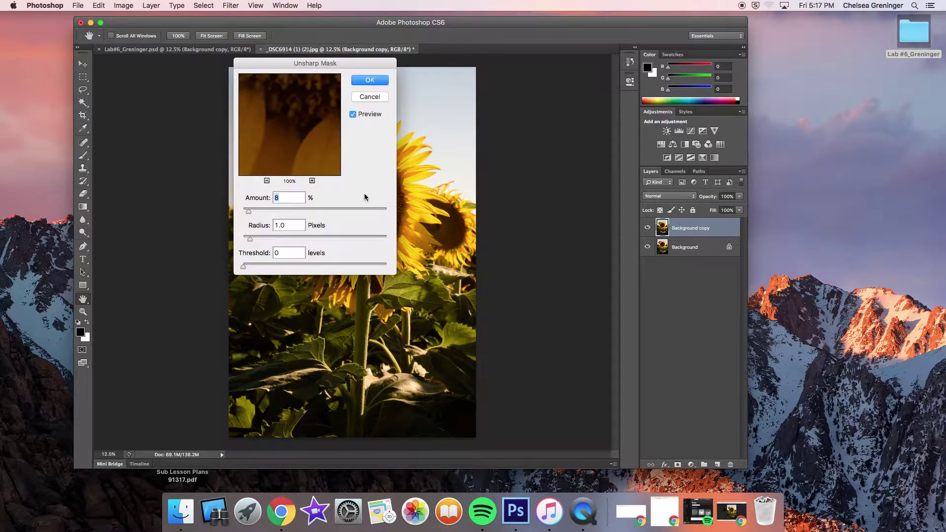
{"action": "left_click_drag", "start_coordinate": [291, 127], "coordinate": [317, 123]}
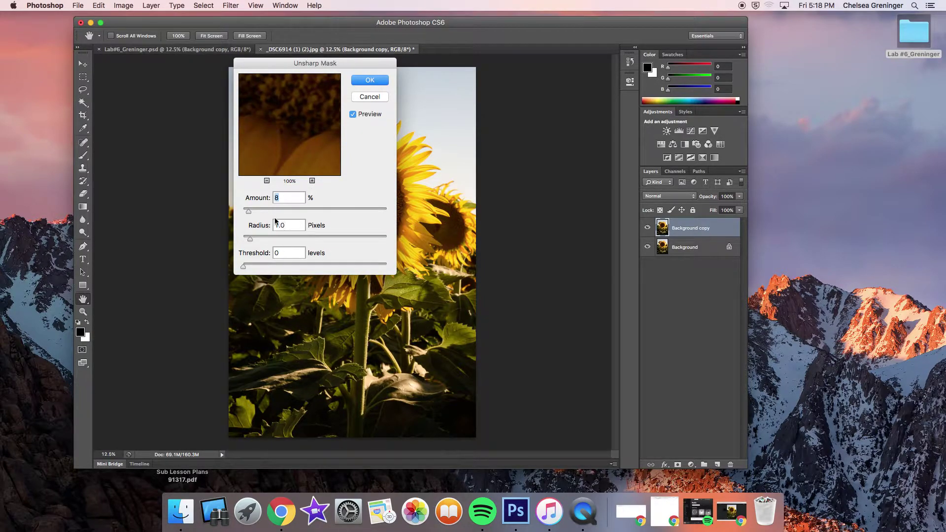
{"action": "left_click_drag", "start_coordinate": [248, 212], "coordinate": [385, 212]}
{"action": "left_click_drag", "start_coordinate": [385, 212], "coordinate": [279, 213]}
{"action": "left_click", "coordinate": [367, 81]}
Select the sky with the Magic Wand in add-to-selection mode at a tolerance of 20.
{"action": "key", "text": "w"}
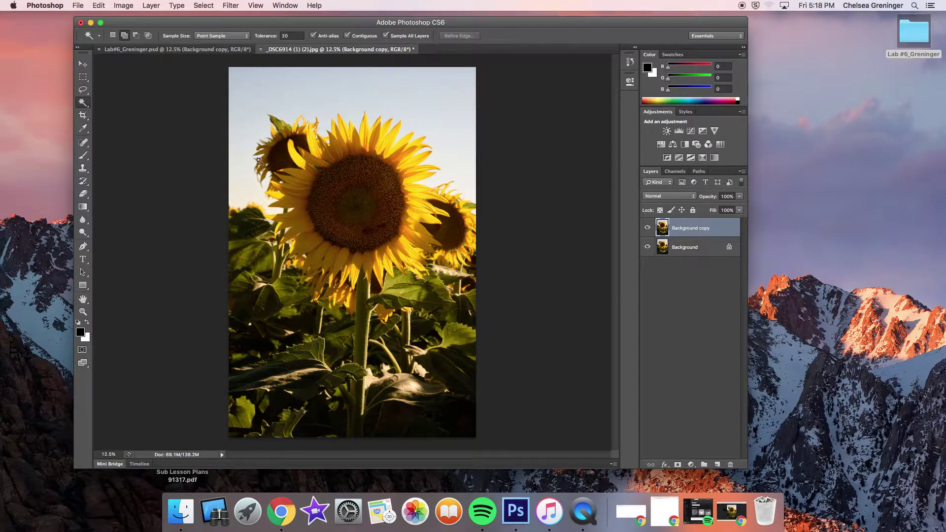
{"action": "left_click", "coordinate": [86, 103], "text": "ctrl"}
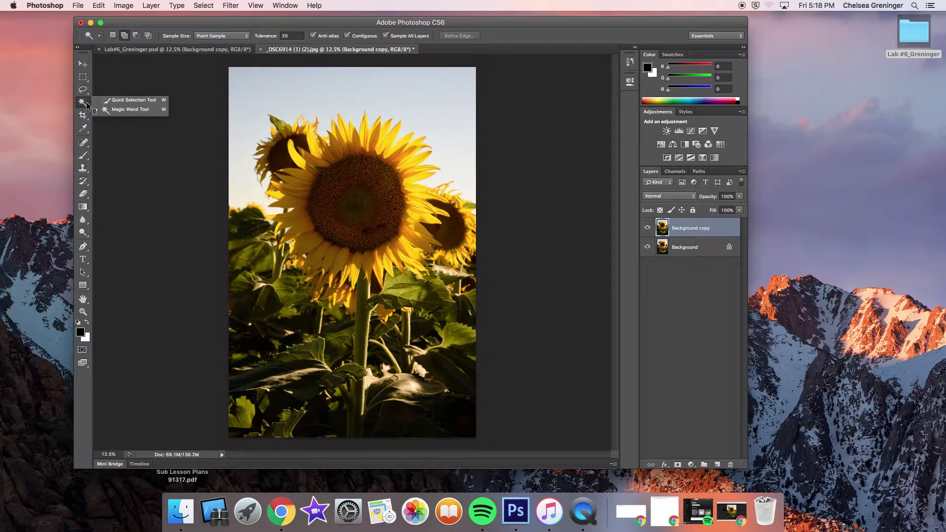
{"action": "left_click", "coordinate": [116, 113]}
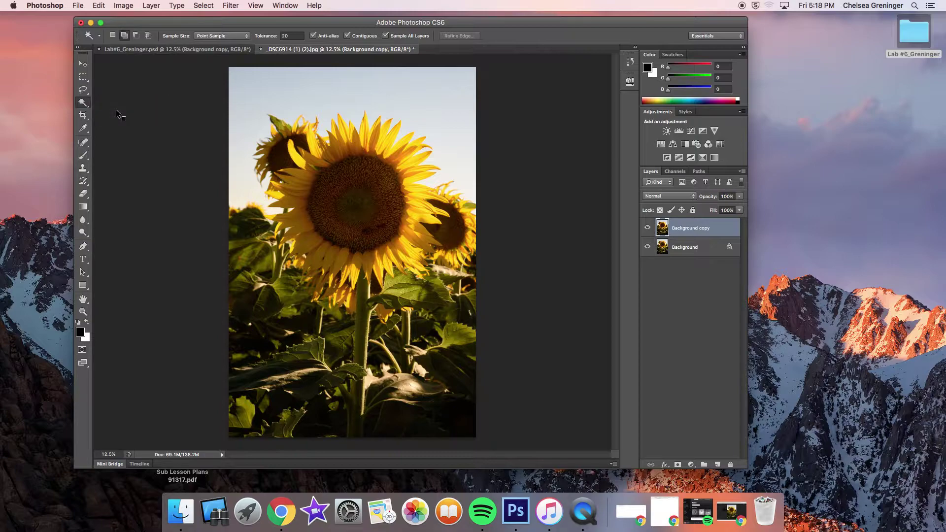
{"action": "left_click", "coordinate": [86, 106]}
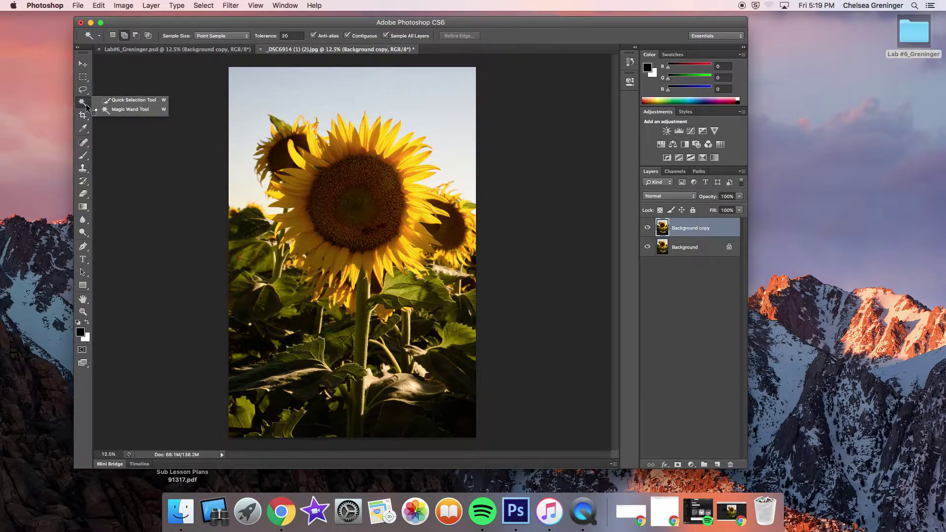
{"action": "left_click", "coordinate": [81, 103]}
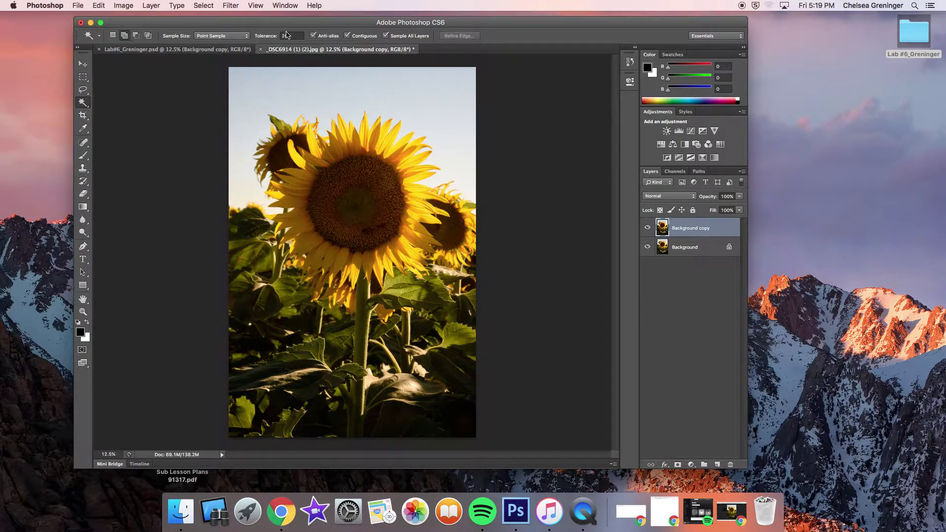
{"action": "left_click", "coordinate": [113, 35]}
{"action": "left_click", "coordinate": [126, 37]}
{"action": "left_click", "coordinate": [291, 36]}
{"action": "double_click", "coordinate": [281, 36]}
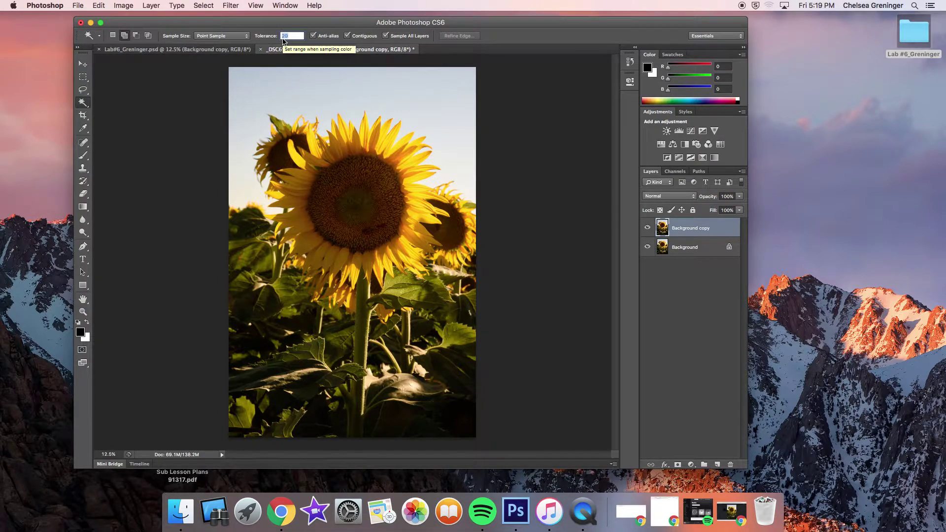
{"action": "key", "text": "Return"}
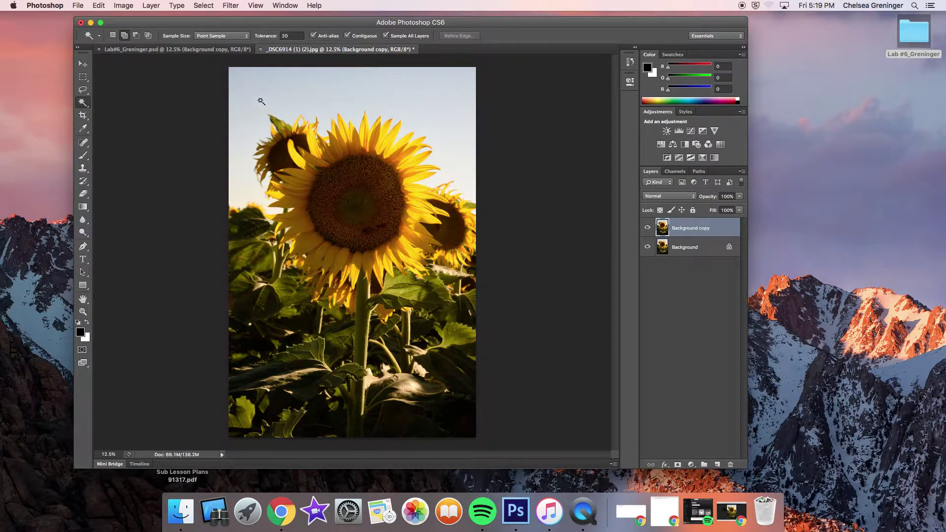
{"action": "left_click", "coordinate": [251, 86]}
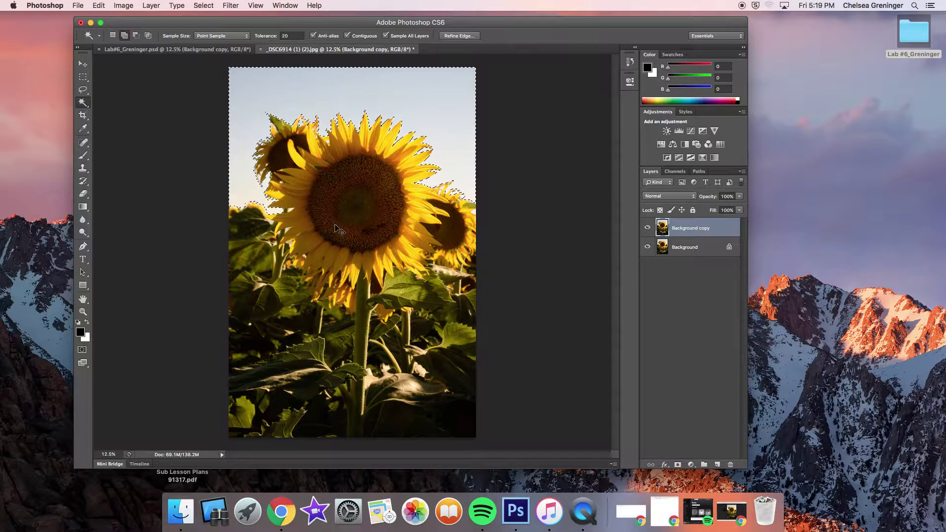
Add the leftover sky patches around the rear right sunflower and at the photo's right edge to the selection.
{"action": "key", "text": "super+equal"}
{"action": "key", "text": "super+equal"}
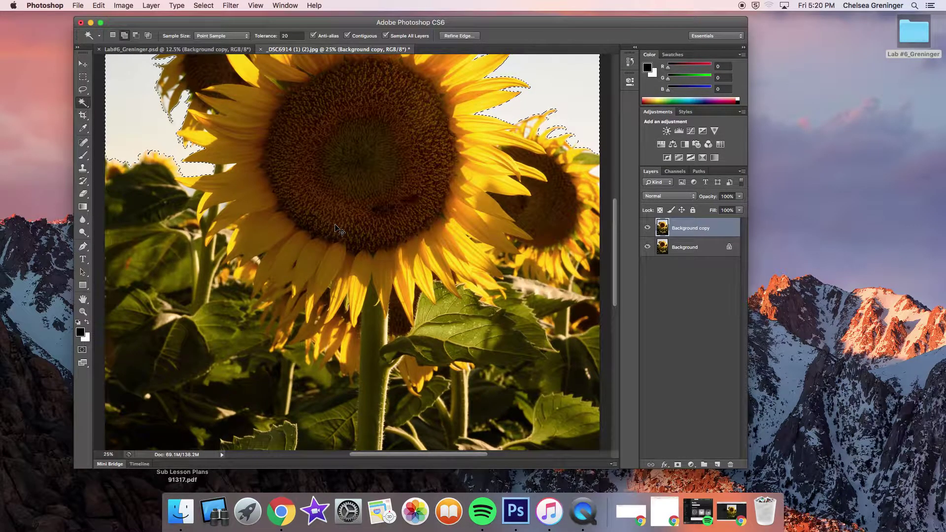
{"action": "left_click_drag", "start_coordinate": [619, 240], "coordinate": [614, 186]}
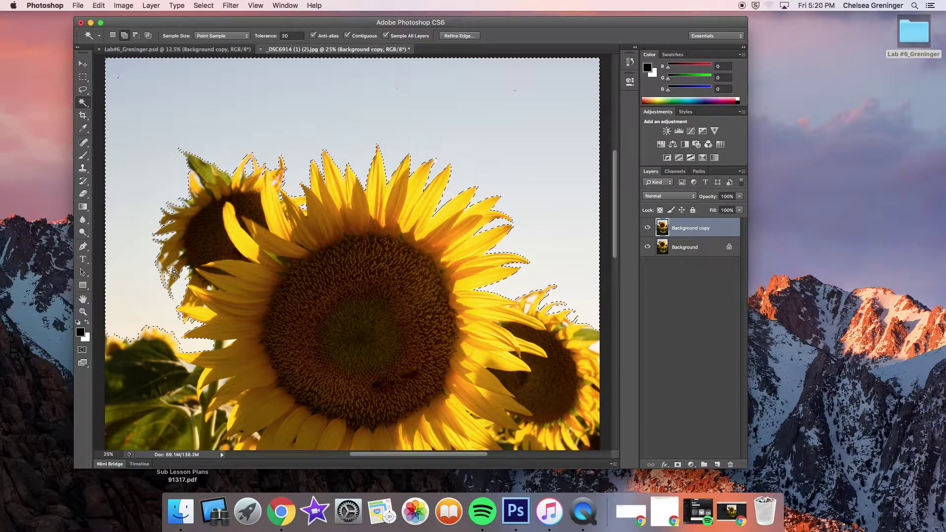
{"action": "key", "text": "super+equal"}
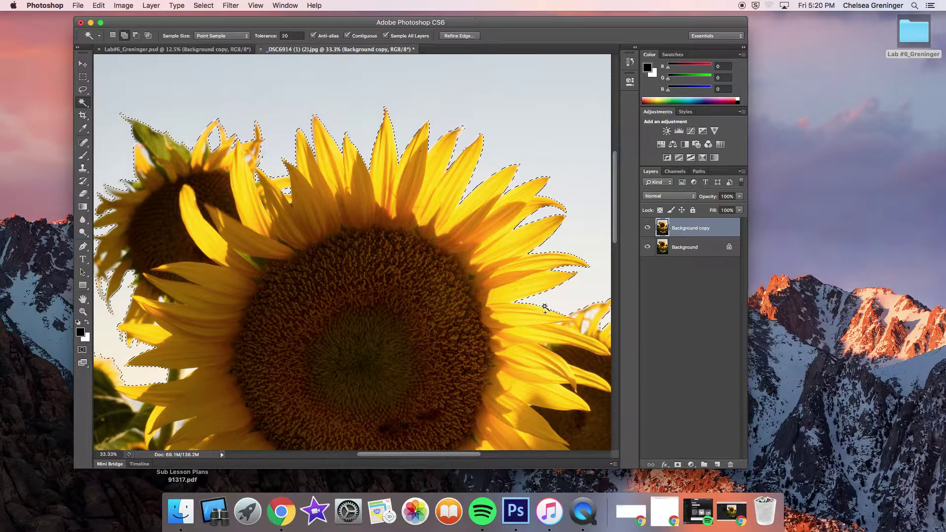
{"action": "left_click", "coordinate": [591, 315]}
{"action": "left_click_drag", "start_coordinate": [358, 454], "coordinate": [323, 457]}
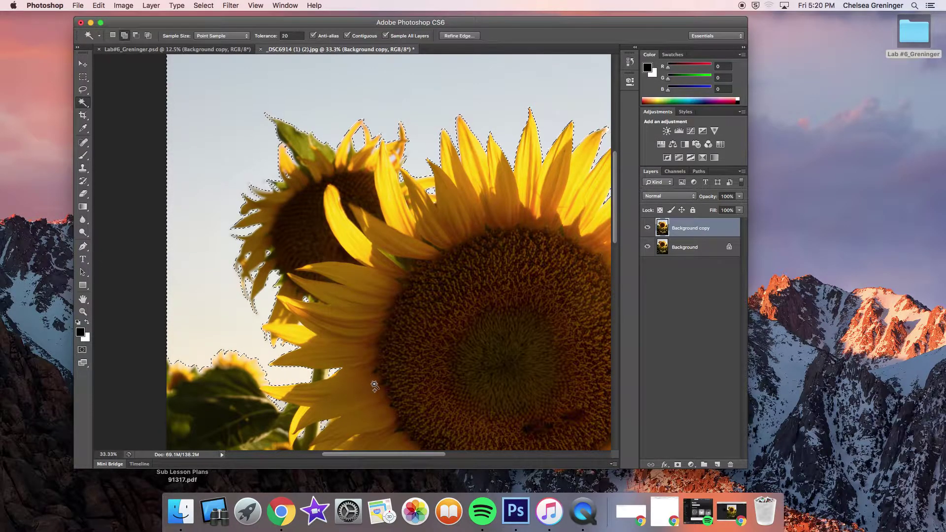
{"action": "left_click_drag", "start_coordinate": [403, 454], "coordinate": [475, 454]}
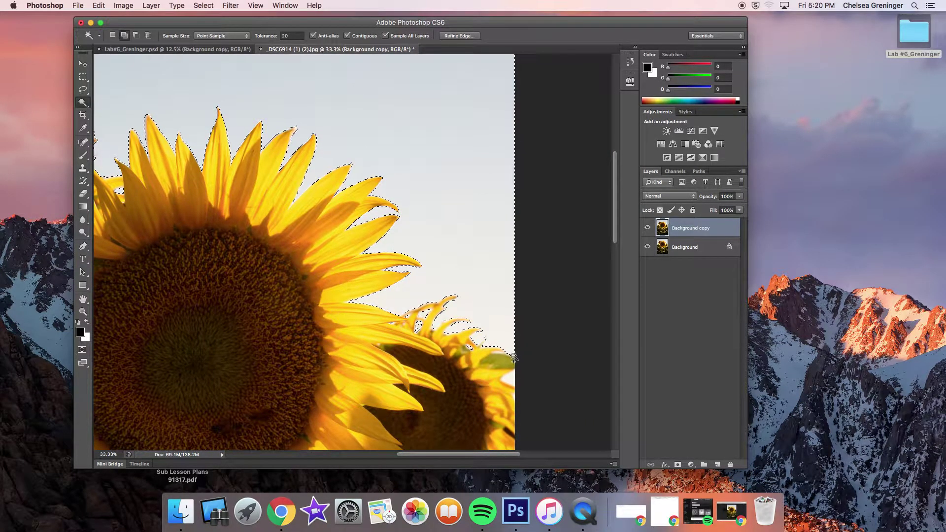
{"action": "left_click", "coordinate": [512, 381], "text": "shift"}
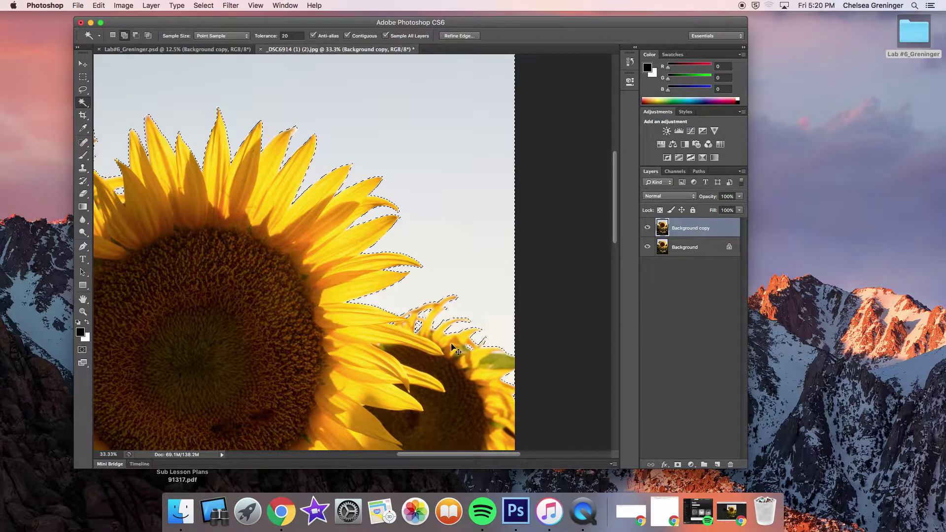
Subtract the small blurred sunflowers along the photo's left horizon from the sky selection with the Quick Selection tool.
{"action": "key", "text": "super+minus"}
{"action": "key", "text": "super+minus"}
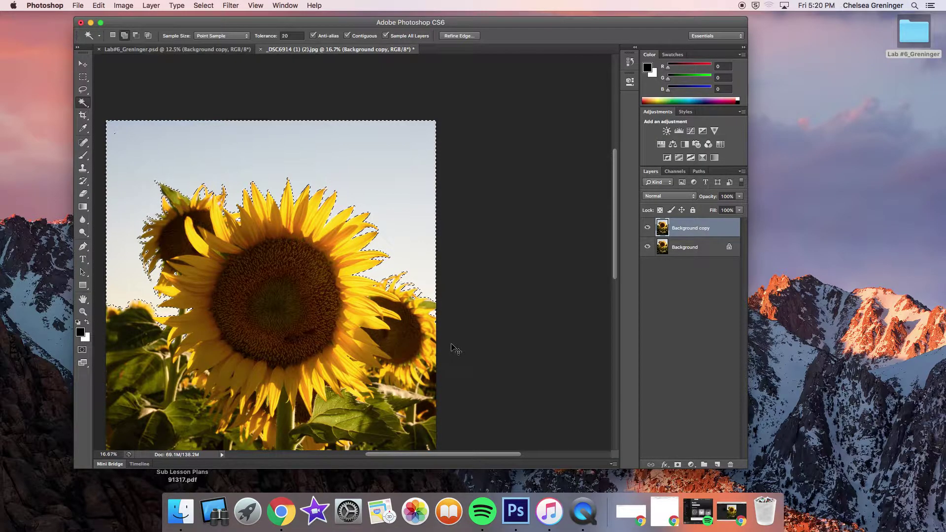
{"action": "key", "text": "super+minus"}
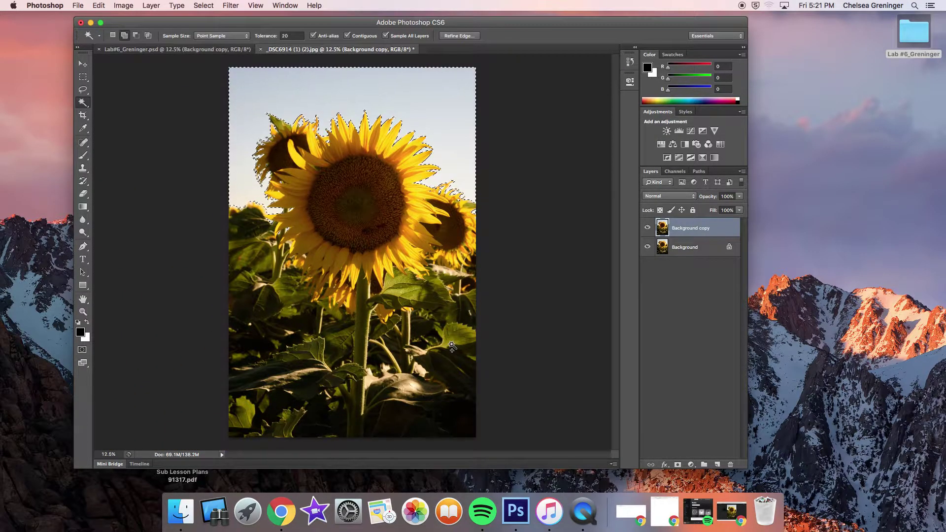
{"action": "left_click", "coordinate": [82, 102]}
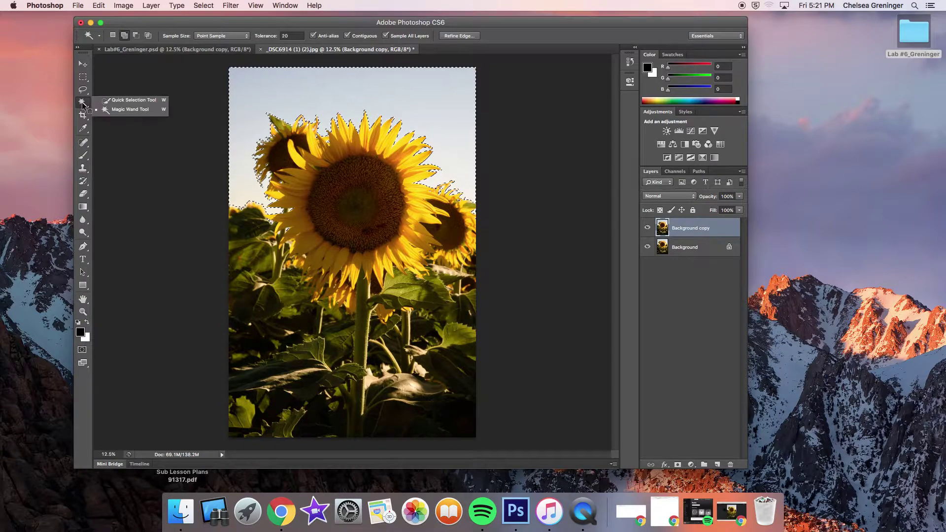
{"action": "left_click", "coordinate": [118, 101]}
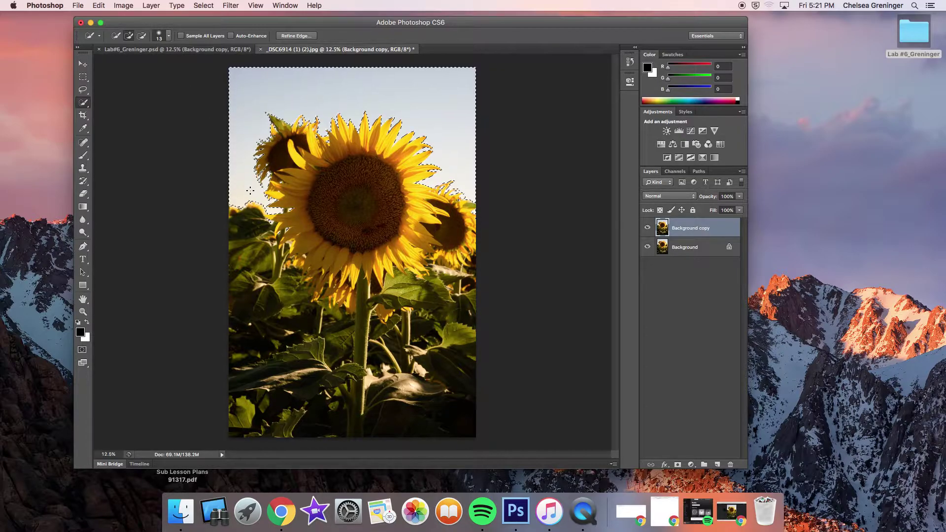
{"action": "key", "text": "super+equal"}
{"action": "key", "text": "super+equal"}
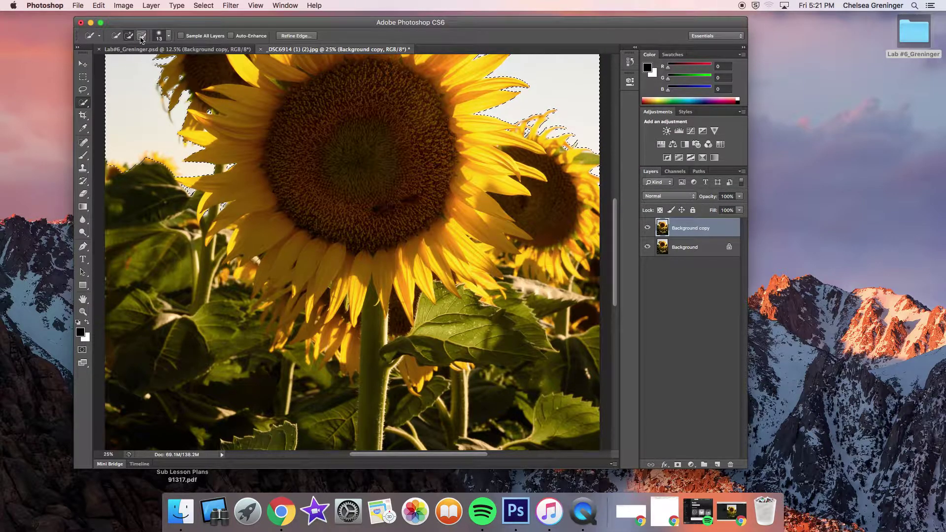
{"action": "key", "text": "alt"}
{"action": "key", "text": "super+plus"}
{"action": "key", "text": "super+plus"}
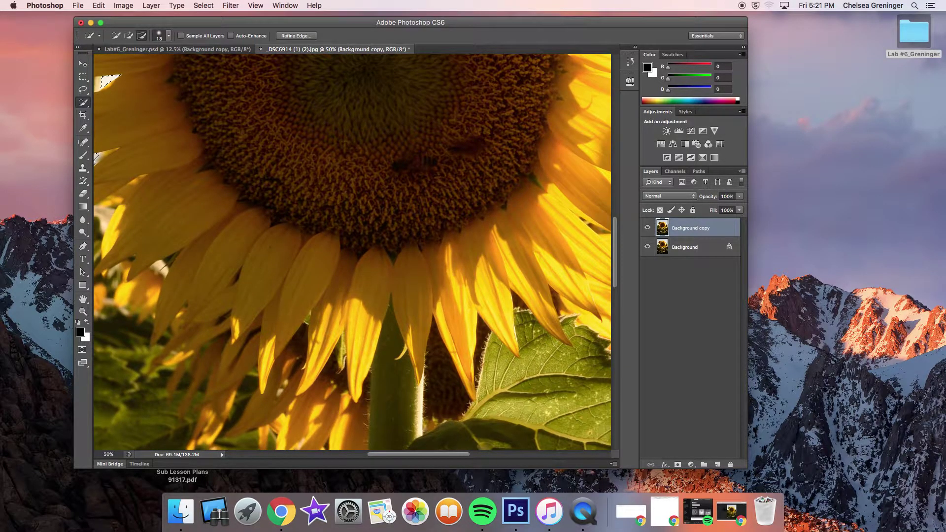
{"action": "scroll", "coordinate": [391, 443], "scroll_direction": "left", "scroll_amount": 10}
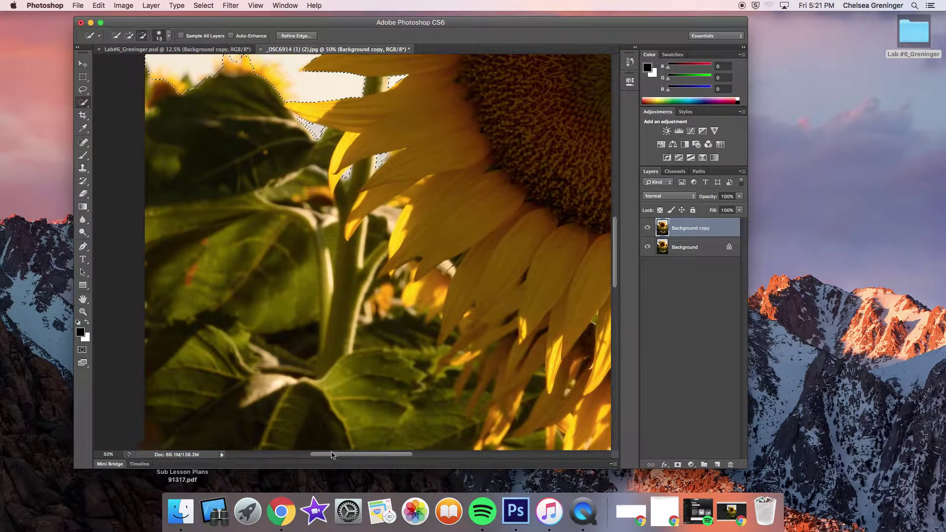
{"action": "scroll", "coordinate": [387, 136], "scroll_direction": "up", "scroll_amount": 5}
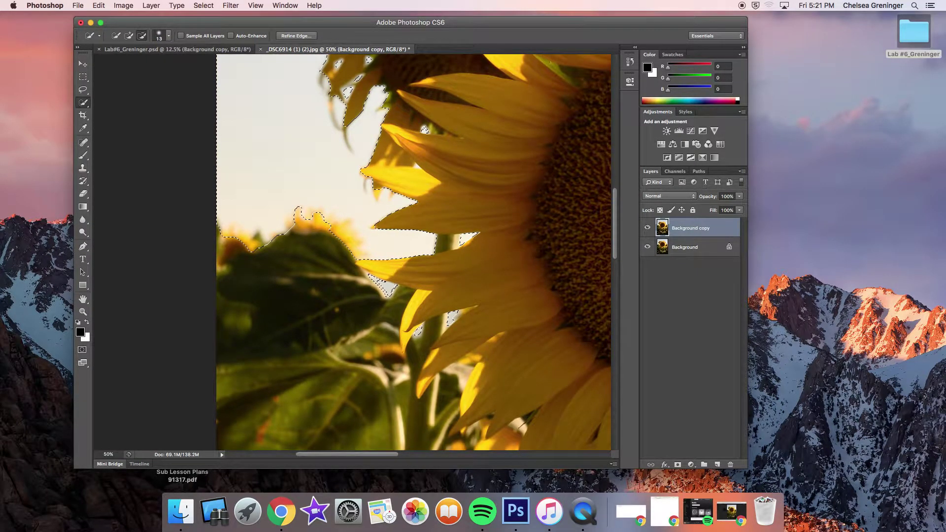
{"action": "left_click", "coordinate": [330, 237]}
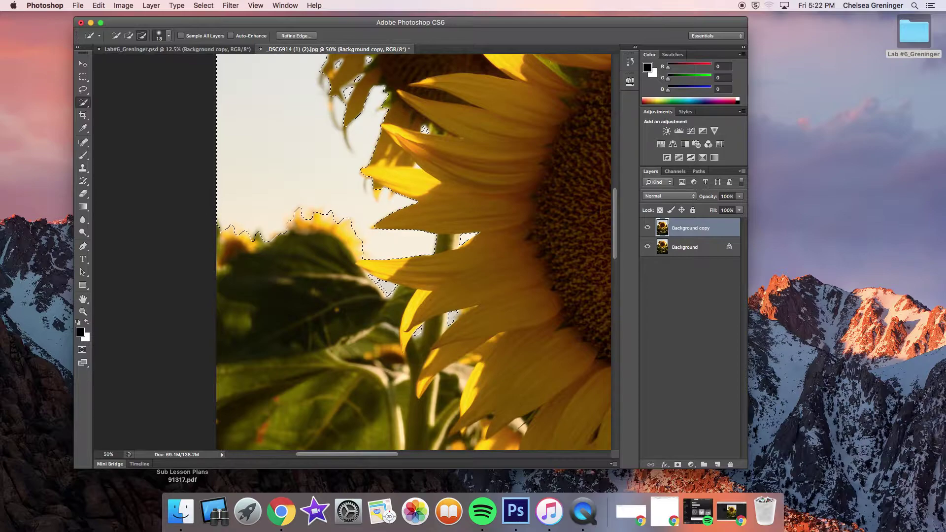
Set the Quick Selection brush to subtract mode with a size of 14 px and a hardness of 8%.
{"action": "left_click", "coordinate": [128, 36]}
{"action": "left_click", "coordinate": [141, 35]}
{"action": "left_click", "coordinate": [168, 36]}
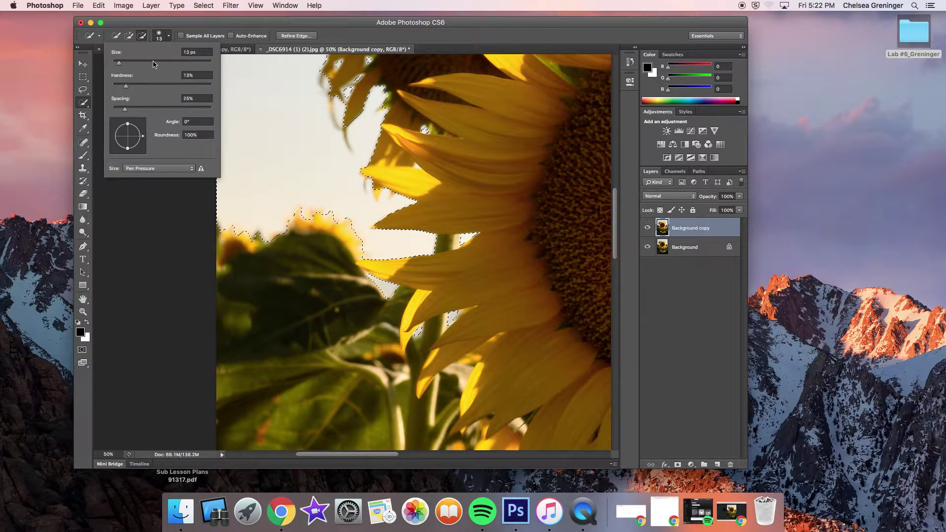
{"action": "left_click_drag", "start_coordinate": [120, 63], "coordinate": [195, 65]}
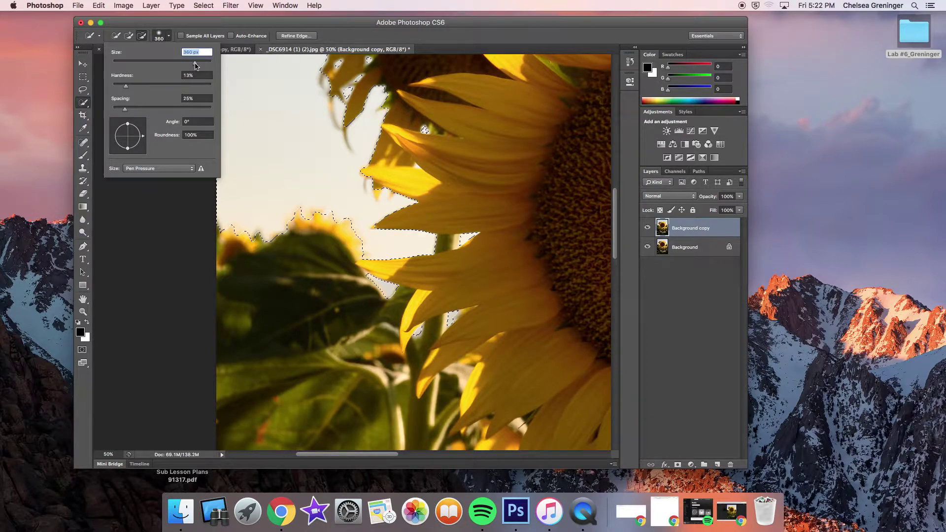
{"action": "mouse_move", "coordinate": [195, 65]}
{"action": "left_mouse_down"}
{"action": "mouse_move", "coordinate": [119, 64]}
{"action": "mouse_move", "coordinate": [131, 89]}
{"action": "mouse_move", "coordinate": [148, 89]}
{"action": "mouse_move", "coordinate": [121, 89]}
{"action": "left_mouse_up"}
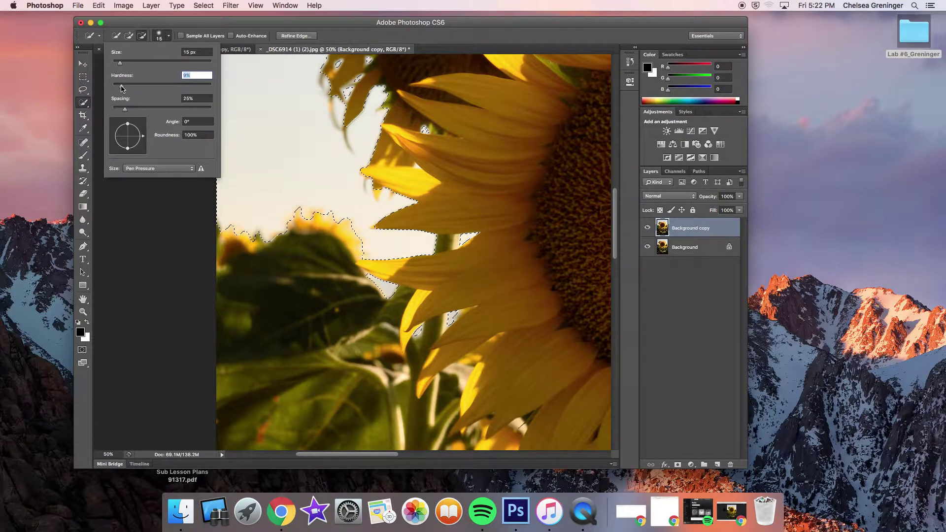
{"action": "left_click_drag", "start_coordinate": [119, 63], "coordinate": [119, 66]}
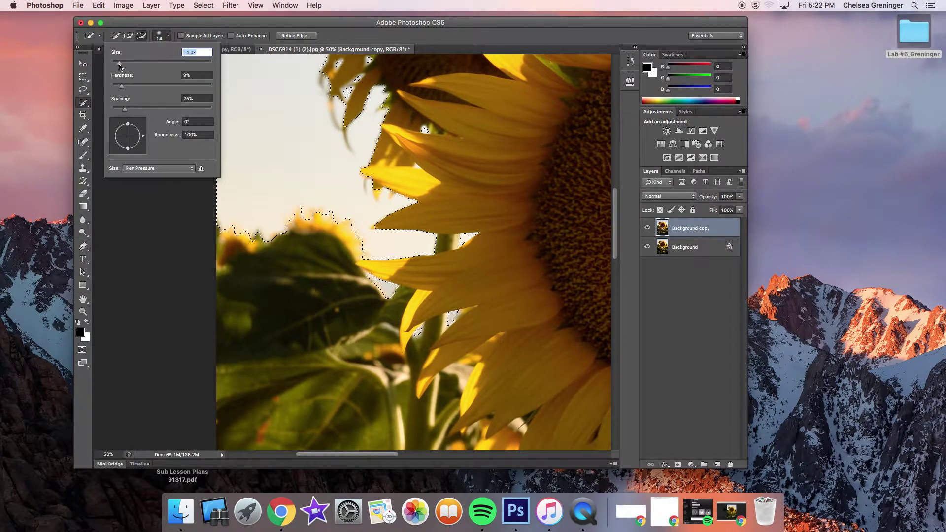
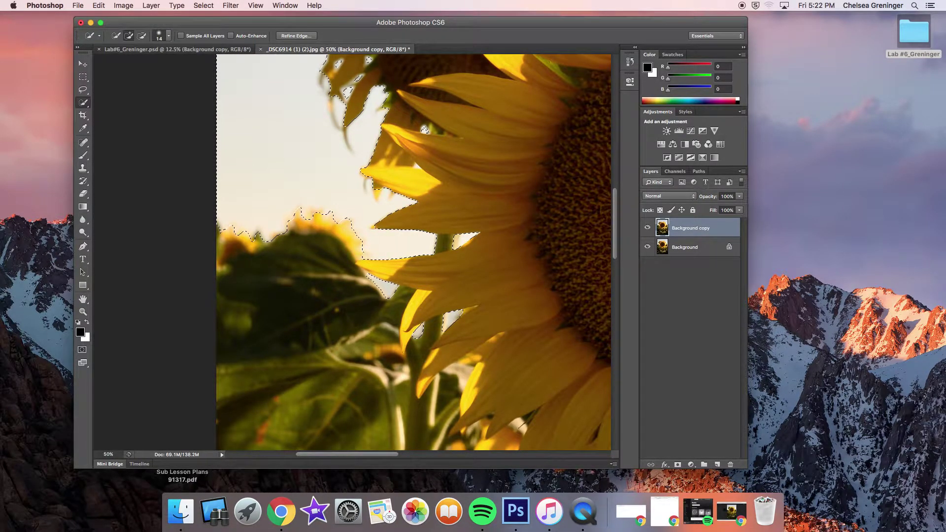
Subtract the drooping petal tips of the rear left sunflower from the sky selection.
{"action": "left_click", "coordinate": [142, 35]}
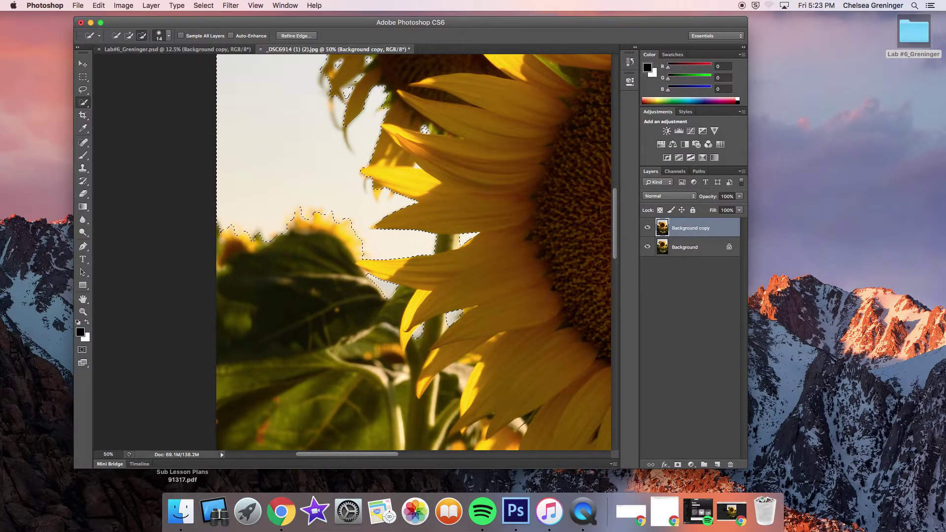
{"action": "scroll", "coordinate": [453, 317], "scroll_direction": "up", "scroll_amount": 2}
{"action": "scroll", "coordinate": [414, 252], "scroll_direction": "up", "scroll_amount": 6}
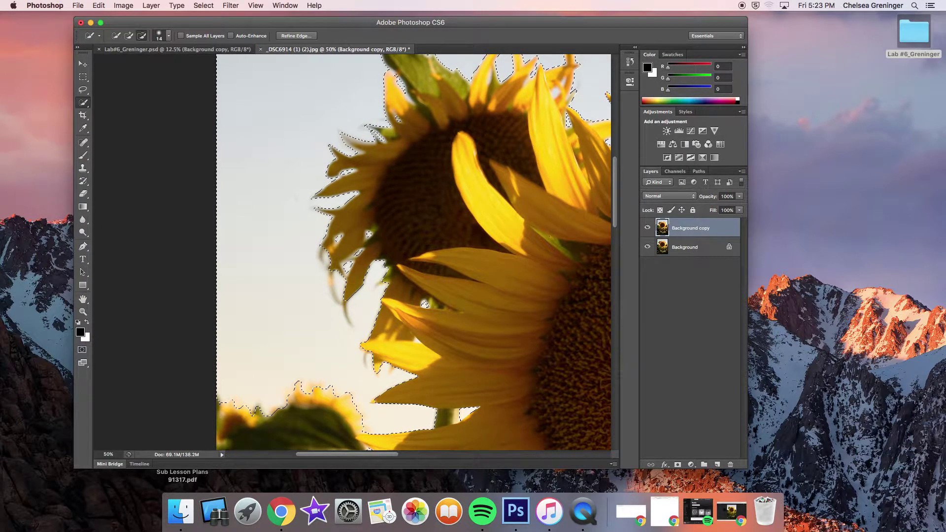
{"action": "left_click", "coordinate": [377, 366]}
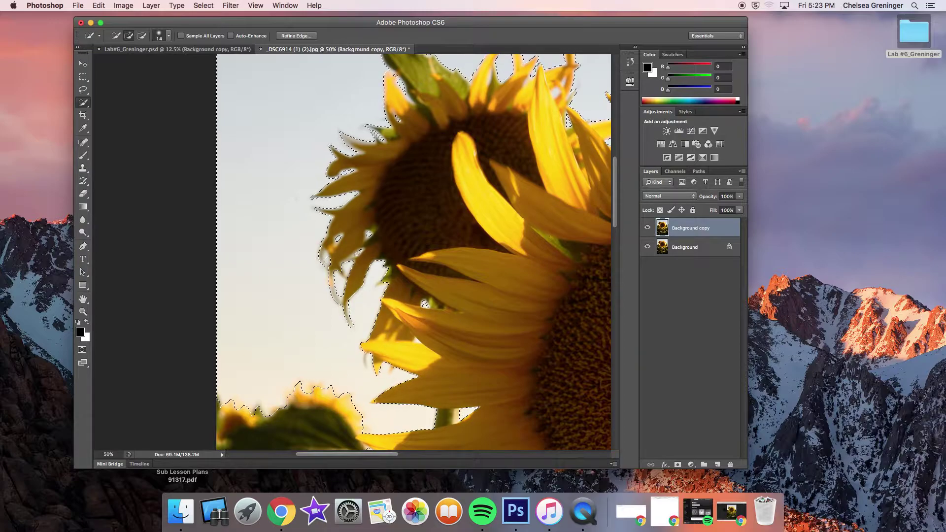
{"action": "scroll", "coordinate": [374, 458], "scroll_direction": "right", "scroll_amount": 6}
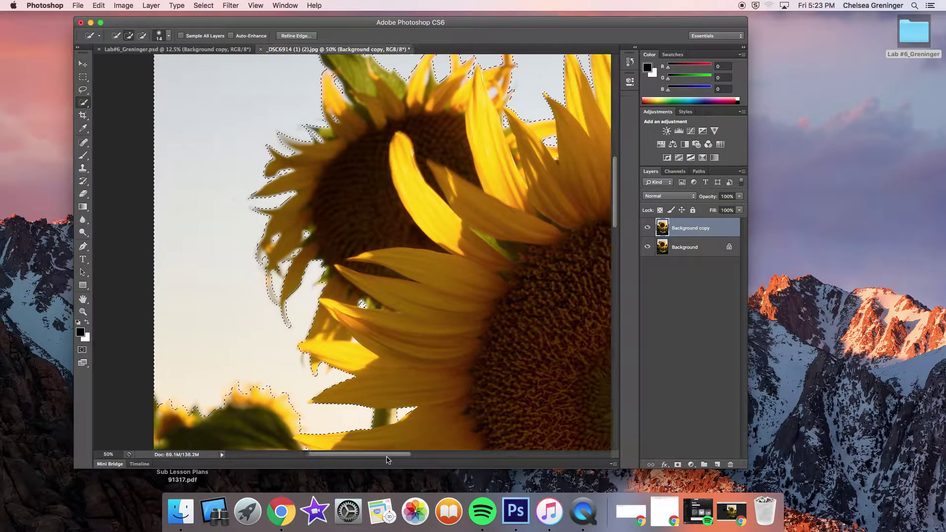
Inspect the sky selection's edge along the rear left, main and rear right sunflowers, then across the whole photo, and check the edit history.
{"action": "scroll", "coordinate": [353, 251], "scroll_direction": "up", "scroll_amount": 5}
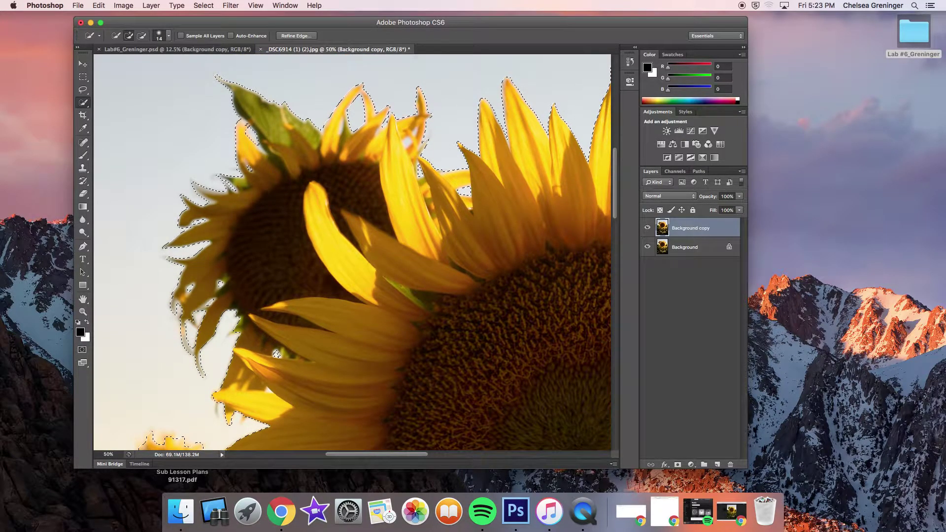
{"action": "left_click", "coordinate": [142, 36]}
{"action": "left_click", "coordinate": [129, 36]}
{"action": "left_click", "coordinate": [142, 36]}
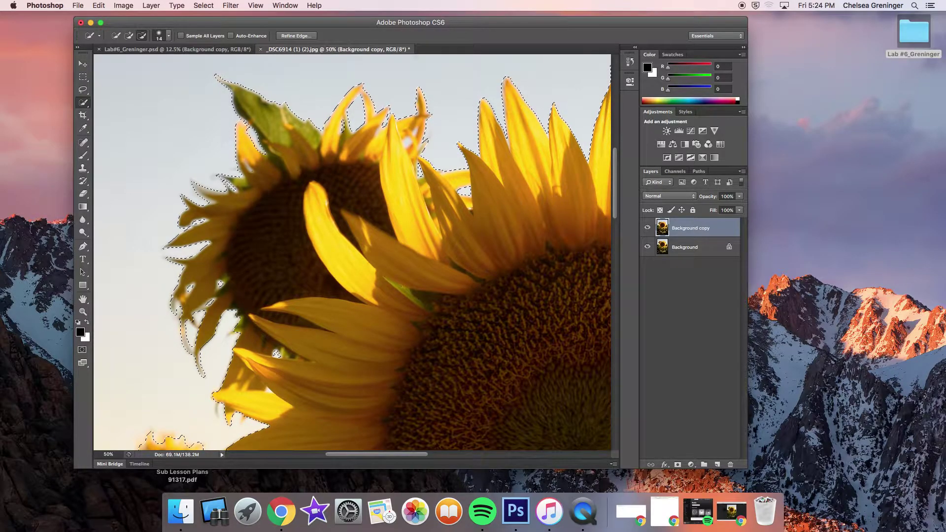
{"action": "left_click", "coordinate": [128, 36]}
{"action": "left_click_drag", "start_coordinate": [416, 456], "coordinate": [470, 458]}
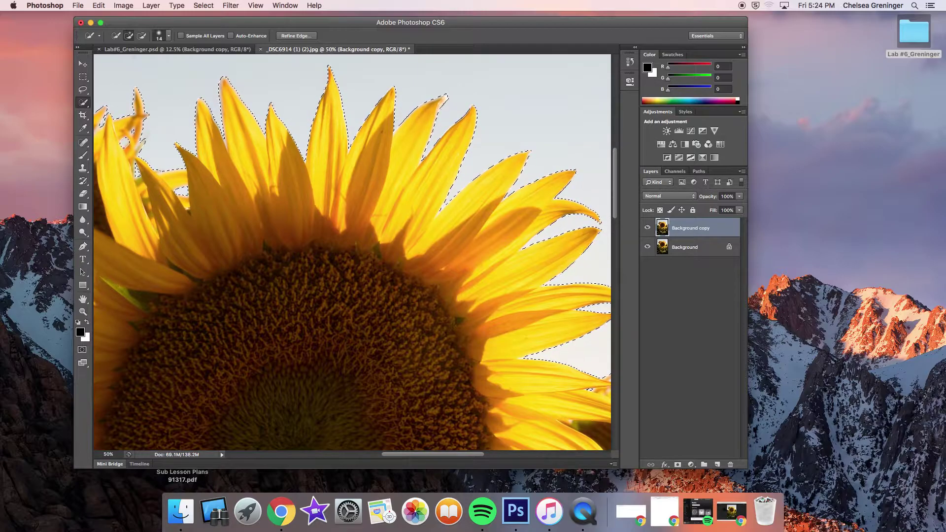
{"action": "left_click_drag", "start_coordinate": [435, 457], "coordinate": [469, 459]}
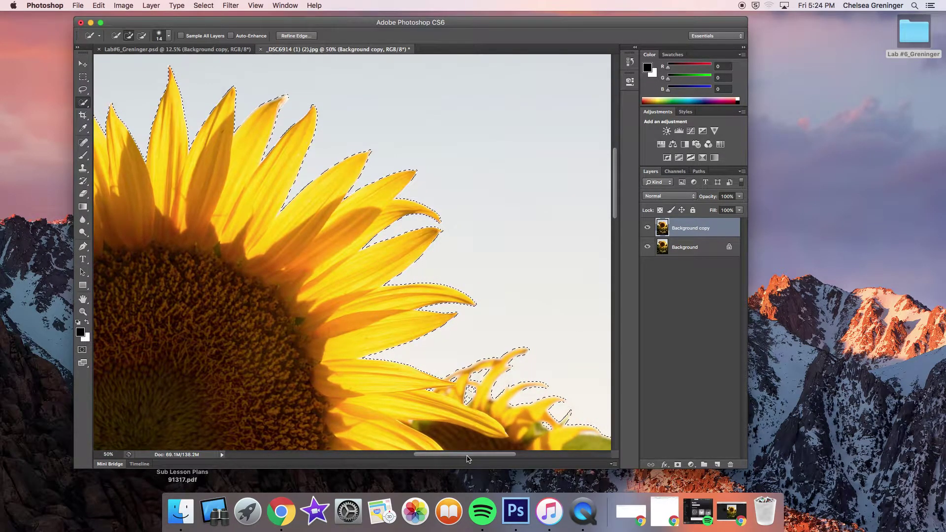
{"action": "left_click_drag", "start_coordinate": [615, 195], "coordinate": [616, 230]}
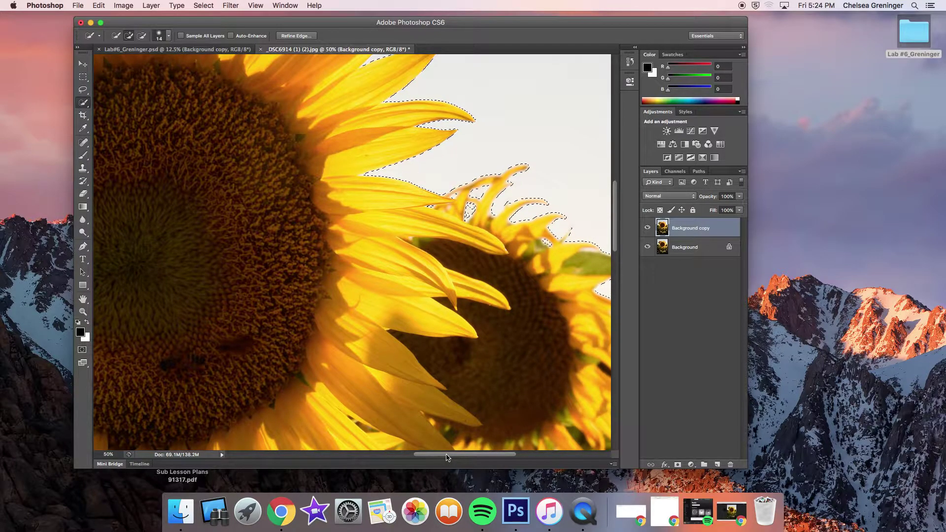
{"action": "left_click_drag", "start_coordinate": [449, 455], "coordinate": [467, 458]}
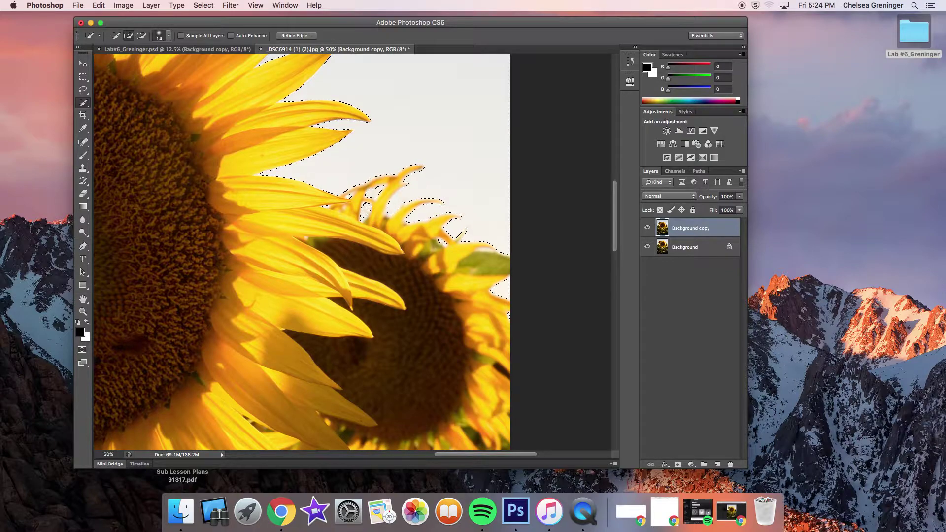
{"action": "left_click_drag", "start_coordinate": [616, 224], "coordinate": [616, 231]}
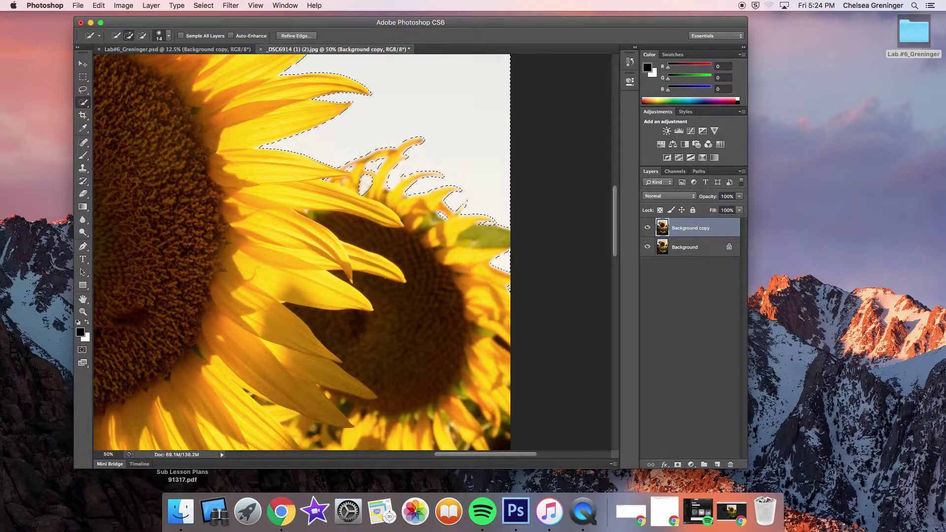
{"action": "left_click_drag", "start_coordinate": [617, 198], "coordinate": [616, 222]}
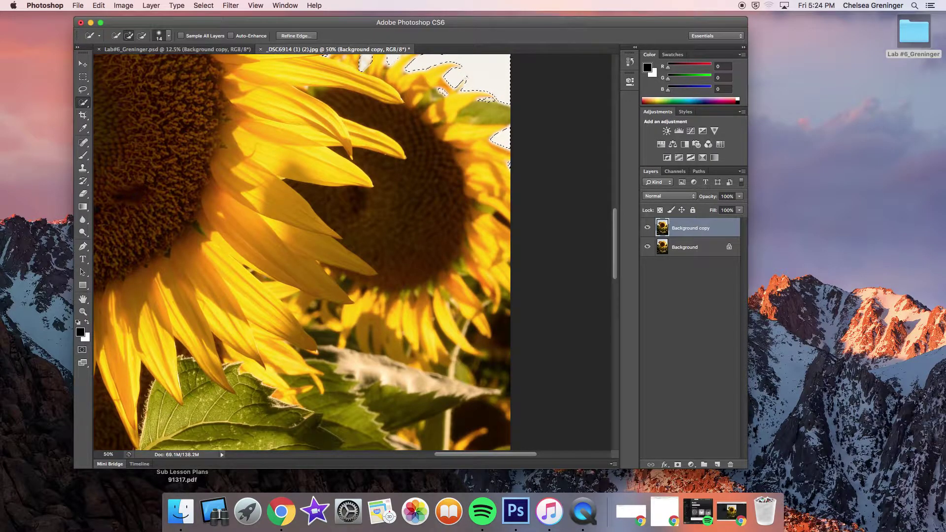
{"action": "key", "text": "super+minus"}
{"action": "key", "text": "super+minus"}
{"action": "key", "text": "super+minus"}
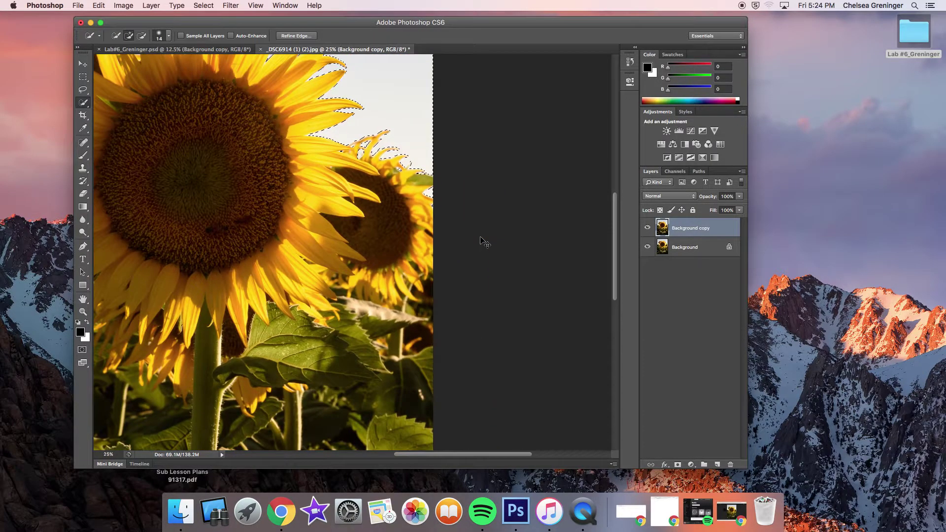
{"action": "key", "text": "super+minus"}
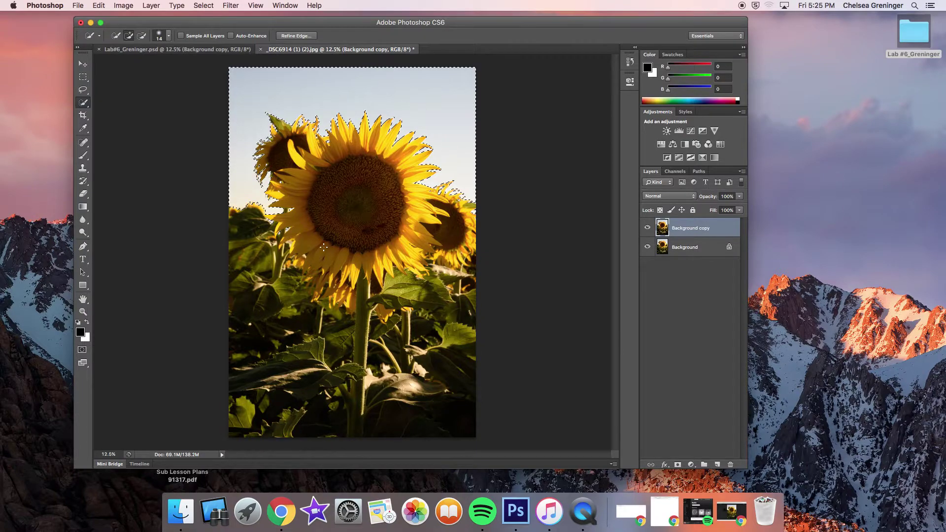
{"action": "left_click", "coordinate": [630, 62]}
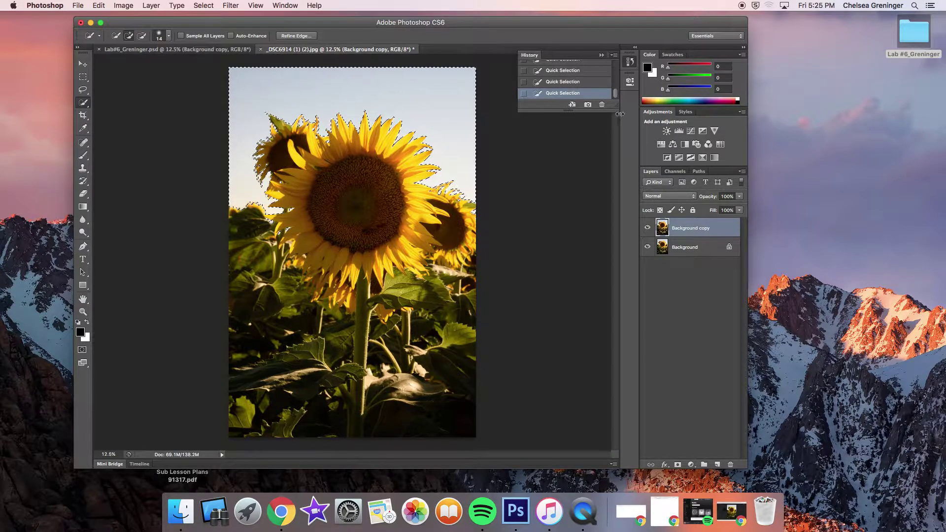
{"action": "left_click", "coordinate": [600, 56]}
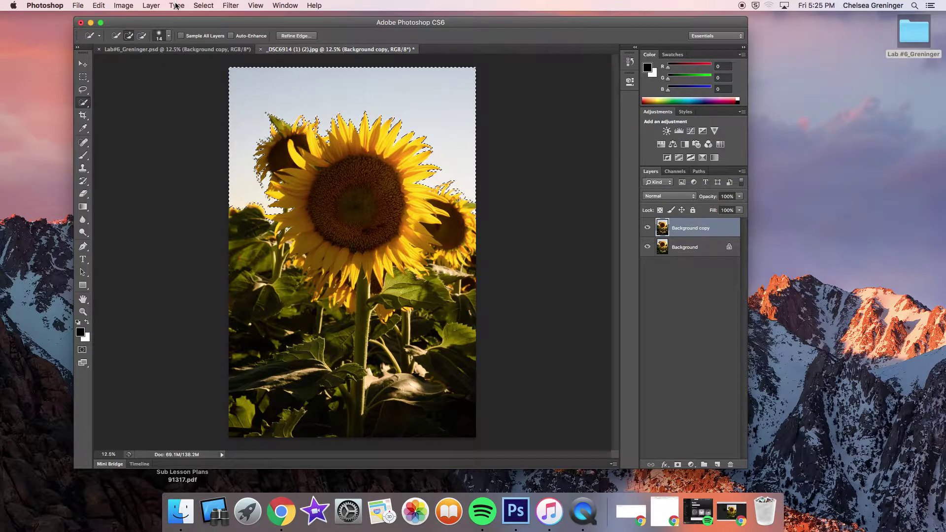
Save the sky selection as a new channel named Sky, and deselect it.
{"action": "left_click", "coordinate": [203, 6]}
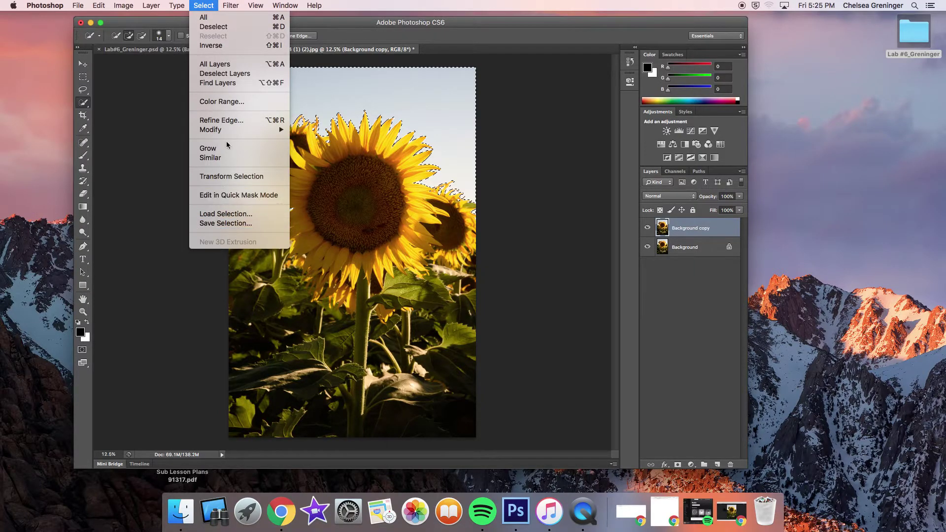
{"action": "left_click", "coordinate": [218, 223]}
{"action": "type", "text": "Sky"}
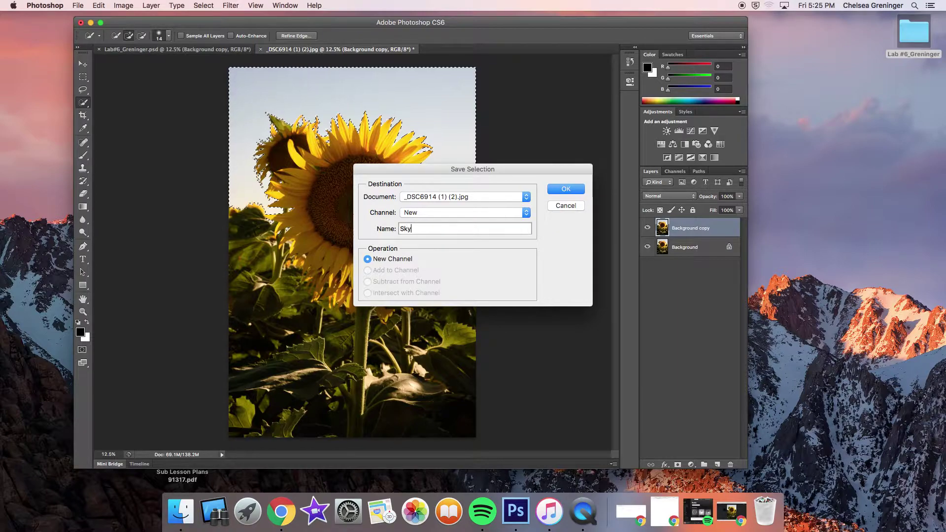
{"action": "left_click", "coordinate": [573, 189]}
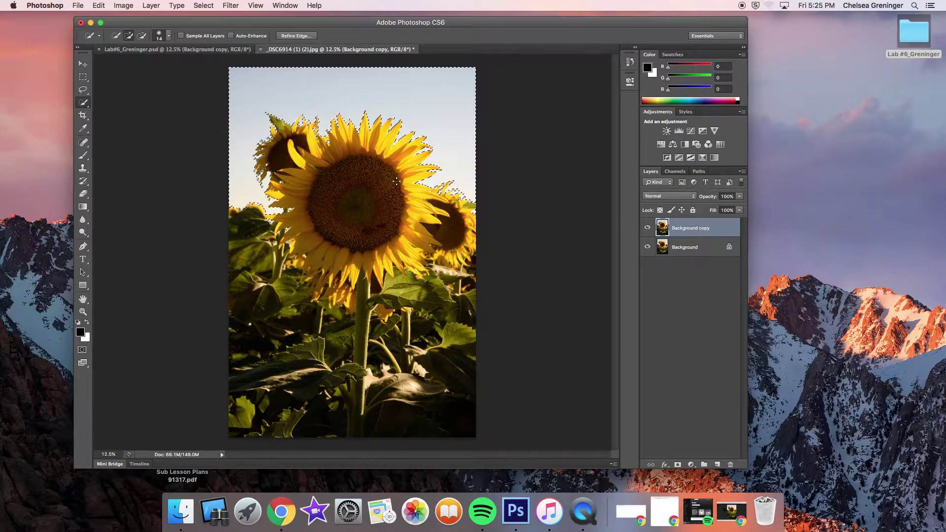
{"action": "key", "text": "super+d"}
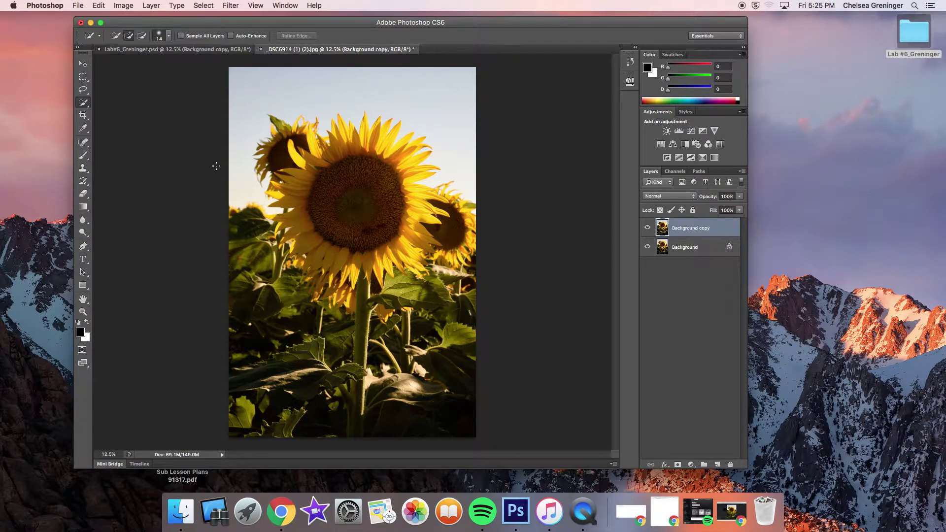
Select the dark leaves and shadows in the lower part of the photo with the Magic Wand at tolerance 20, adding area by area.
{"action": "left_click", "coordinate": [85, 106]}
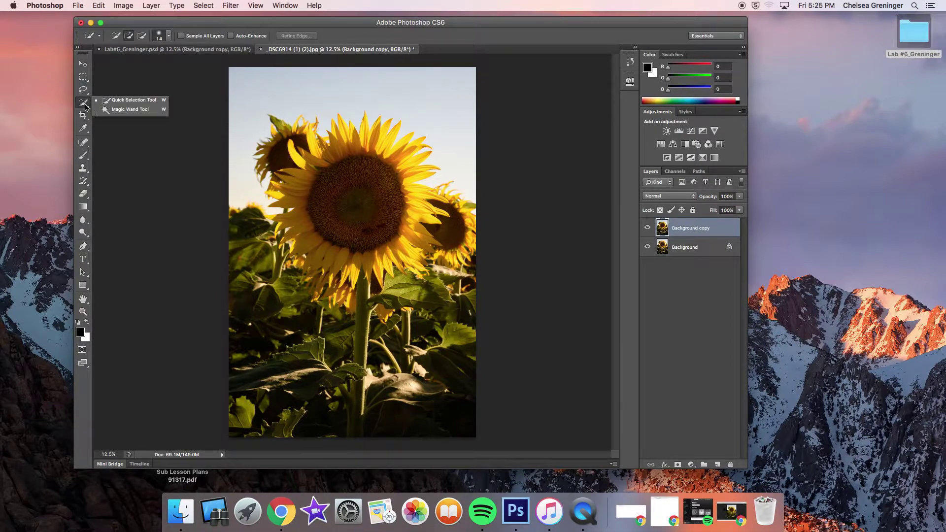
{"action": "left_click", "coordinate": [121, 109]}
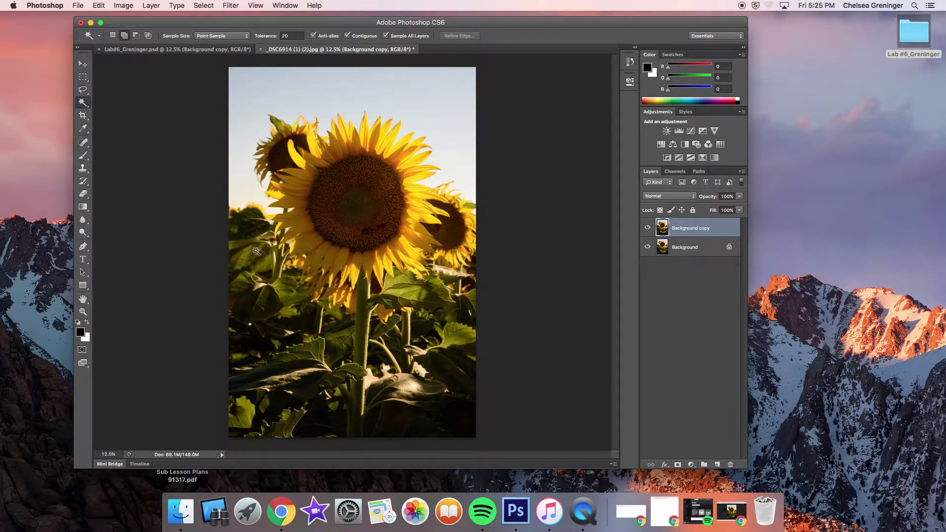
{"action": "left_click", "coordinate": [249, 228]}
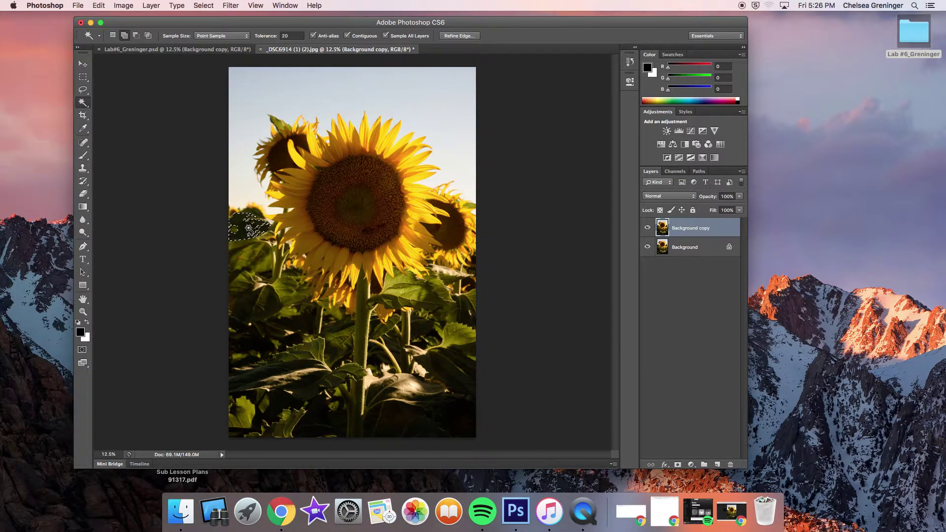
{"action": "left_click", "coordinate": [261, 320]}
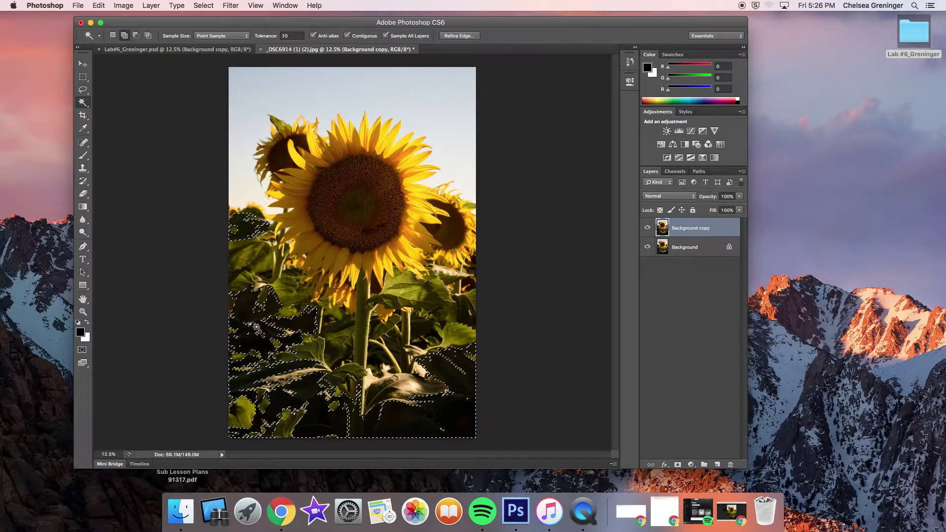
{"action": "left_click", "coordinate": [443, 343]}
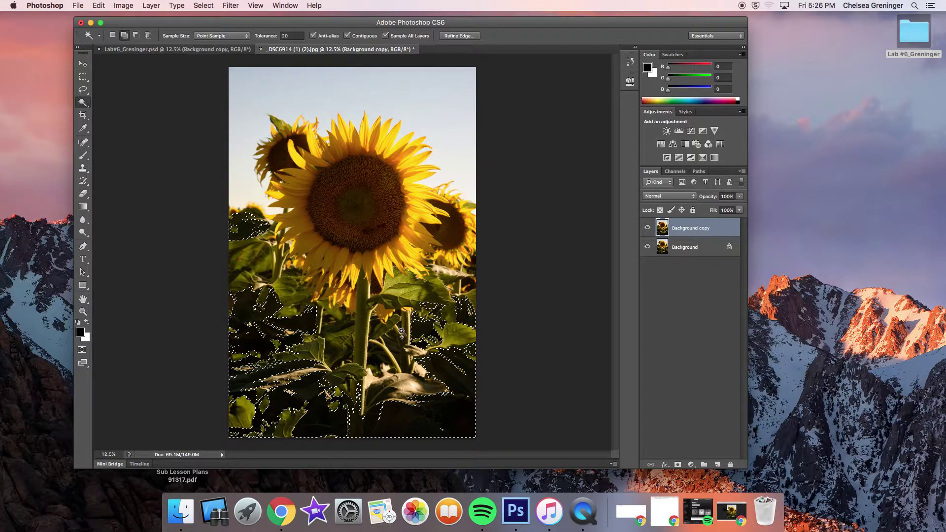
{"action": "left_click", "coordinate": [350, 328]}
{"action": "left_click", "coordinate": [269, 275]}
{"action": "left_click", "coordinate": [326, 328]}
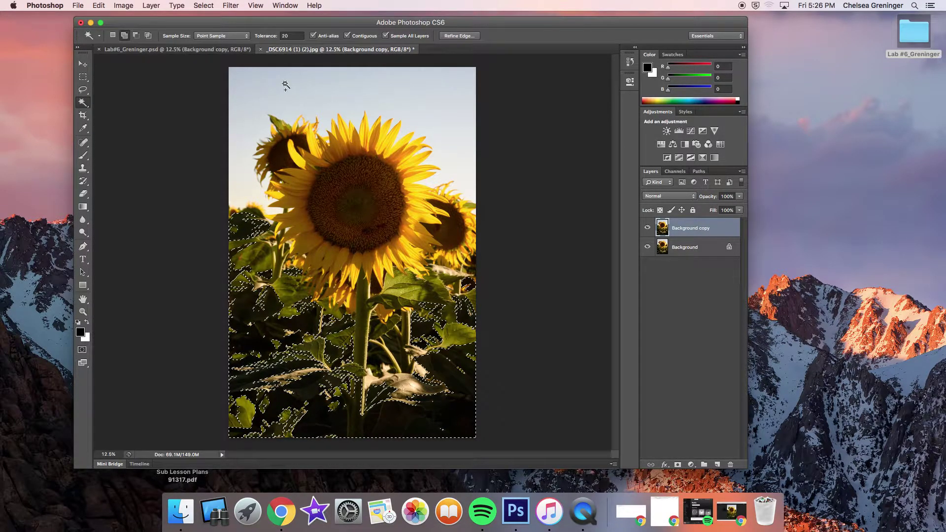
Set the Magic Wand tolerance to 15 and add the dark centres of the sunflowers to the selection.
{"action": "left_click", "coordinate": [282, 36]}
{"action": "type", "text": "15"}
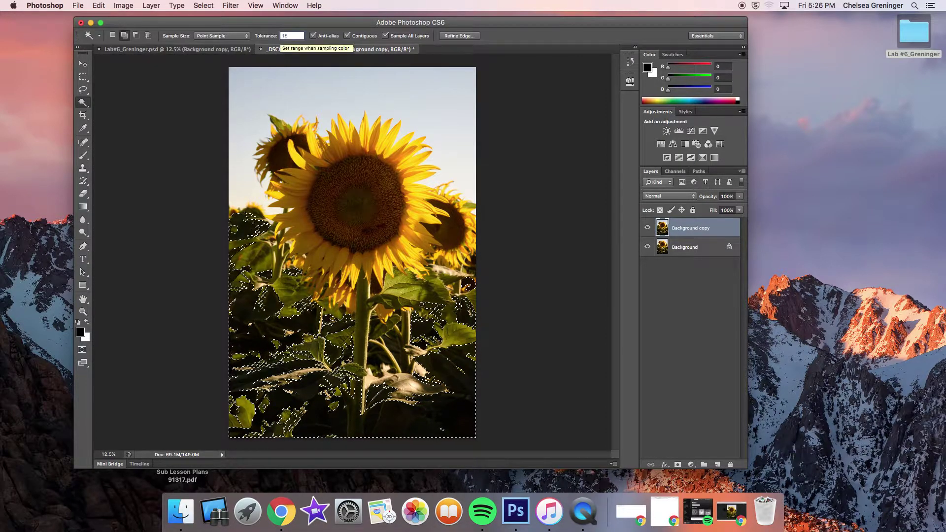
{"action": "left_click", "coordinate": [278, 157]}
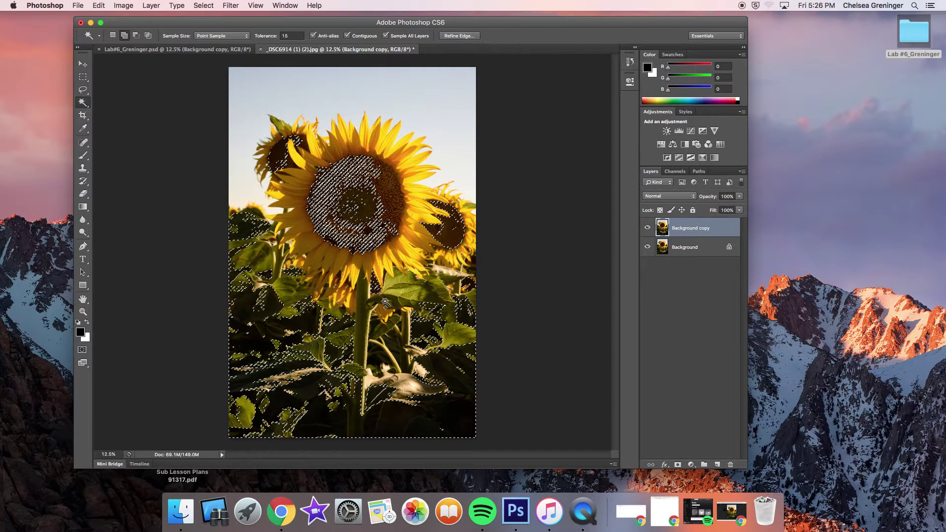
Examine the dark-area selection up close across the leaves, stems and flower centres, and check the edit history.
{"action": "key", "text": "super+plus"}
{"action": "key", "text": "super+plus"}
{"action": "key", "text": "super+plus"}
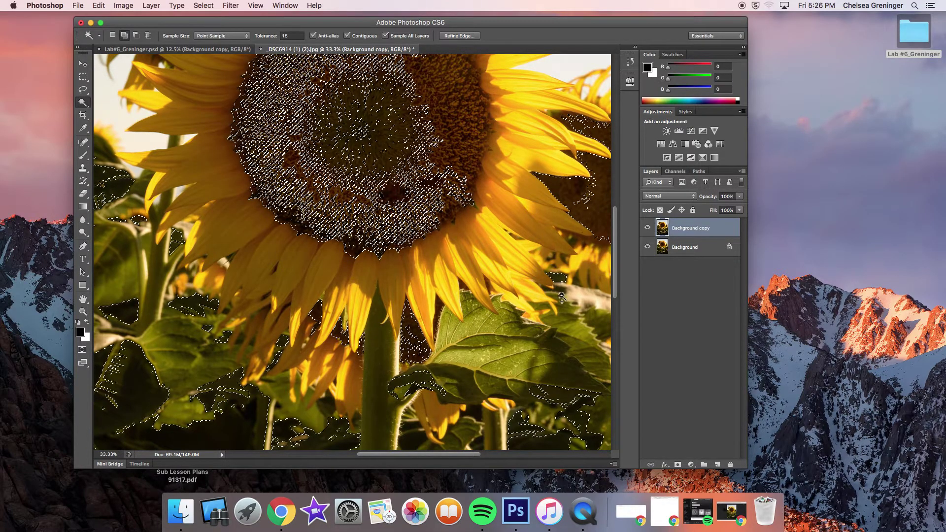
{"action": "scroll", "coordinate": [579, 309], "scroll_direction": "down", "scroll_amount": 3}
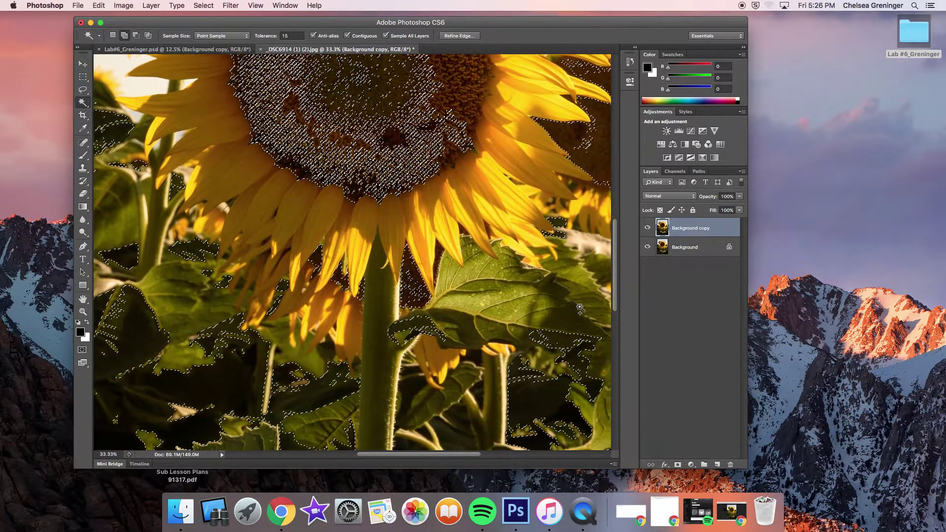
{"action": "scroll", "coordinate": [618, 310], "scroll_direction": "down", "scroll_amount": 8}
{"action": "scroll", "coordinate": [618, 311], "scroll_direction": "up", "scroll_amount": 1}
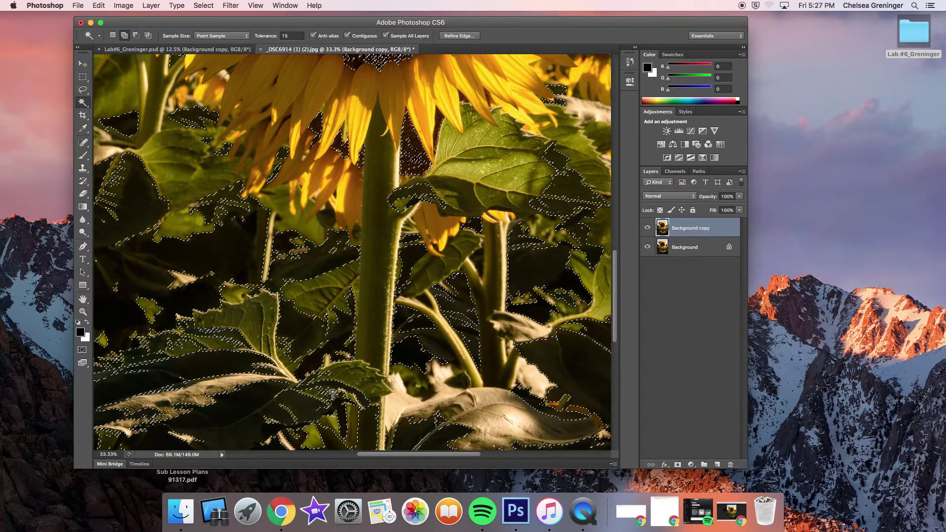
{"action": "scroll", "coordinate": [621, 275], "scroll_direction": "up", "scroll_amount": 5}
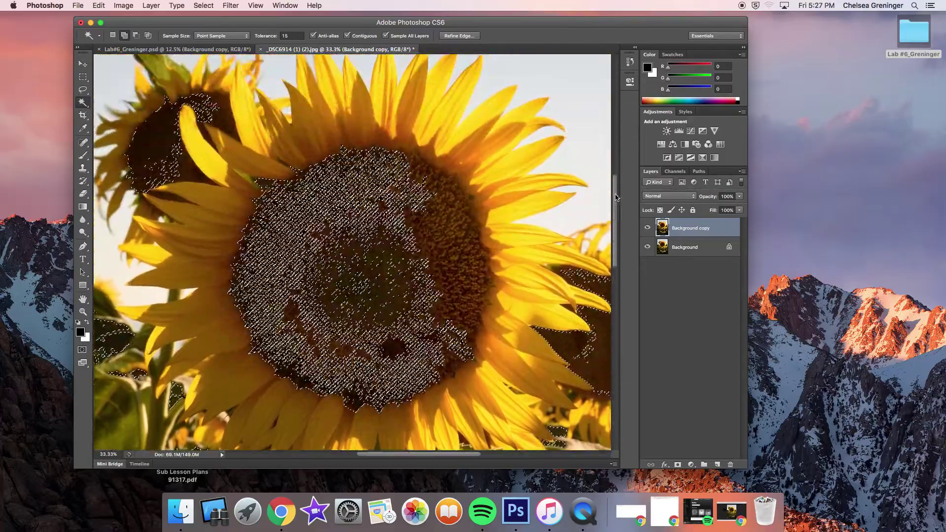
{"action": "scroll", "coordinate": [624, 245], "scroll_direction": "down", "scroll_amount": 5}
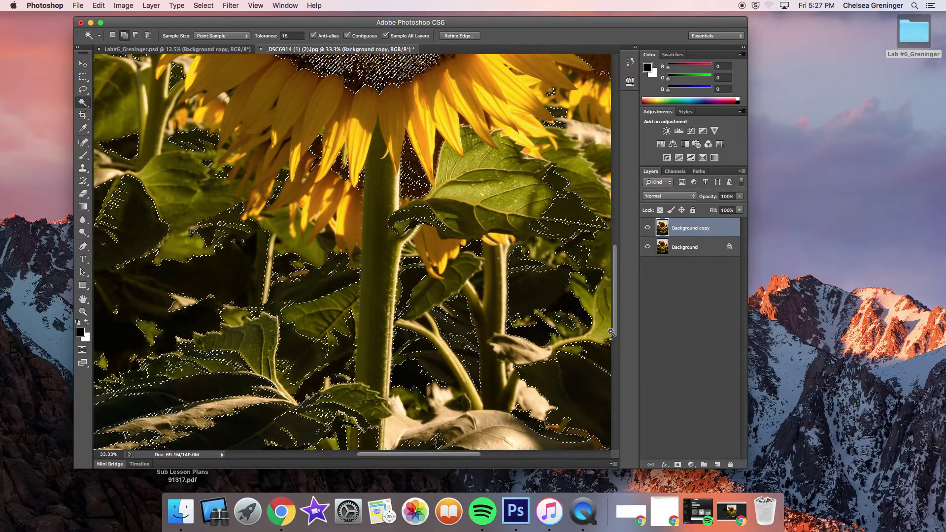
{"action": "scroll", "coordinate": [615, 330], "scroll_direction": "down", "scroll_amount": 5}
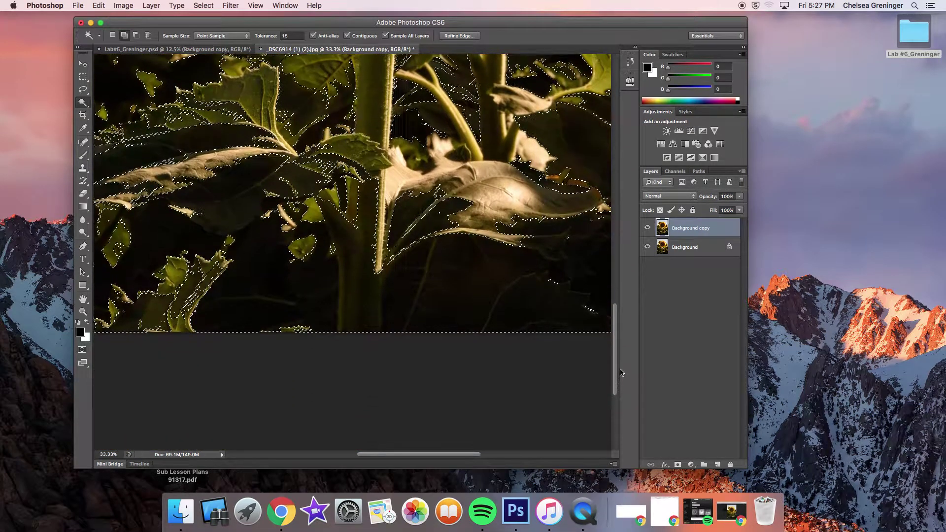
{"action": "scroll", "coordinate": [624, 345], "scroll_direction": "up", "scroll_amount": 2}
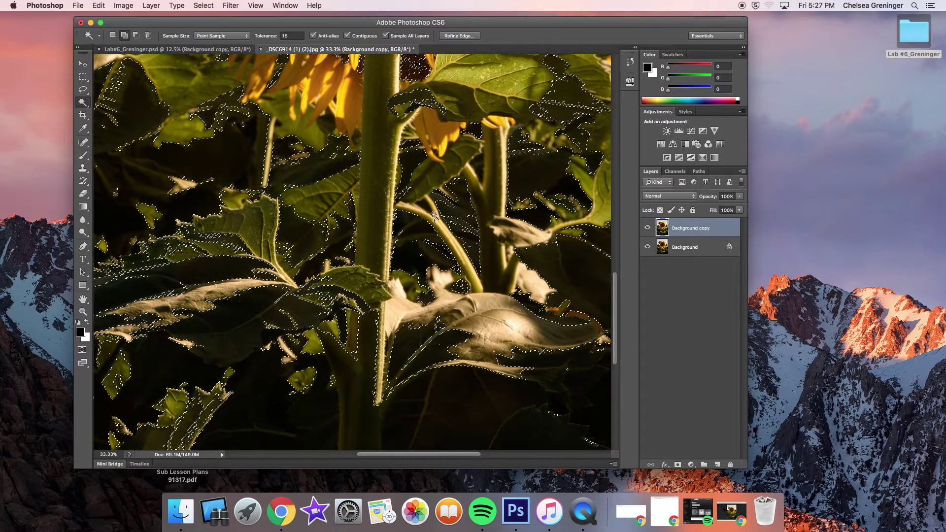
{"action": "left_click", "coordinate": [630, 61]}
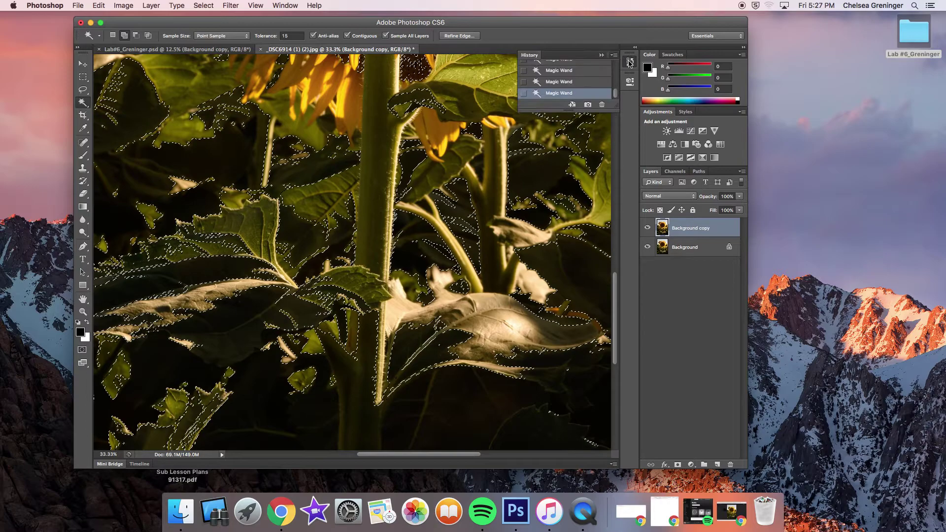
{"action": "left_click", "coordinate": [602, 55]}
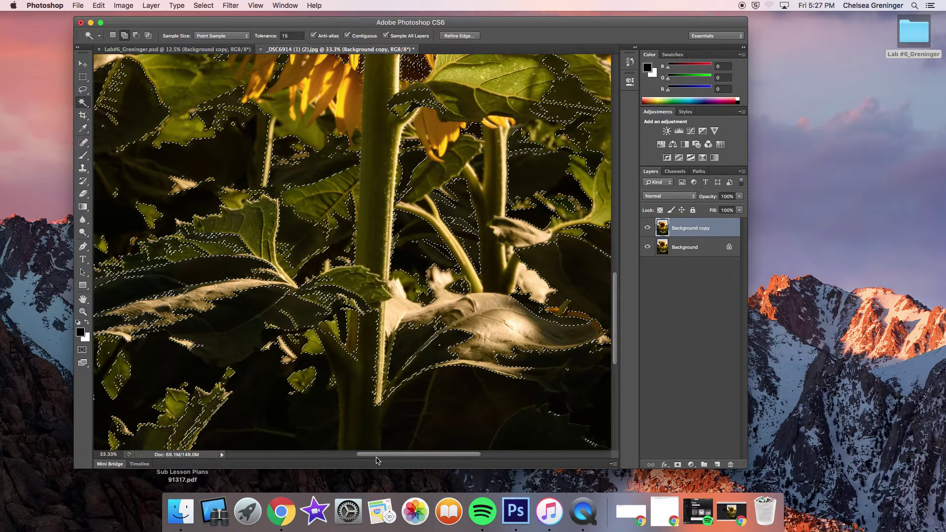
Undo the last Magic Wand addition around the rear left sunflower's centre.
{"action": "left_click_drag", "start_coordinate": [377, 457], "coordinate": [330, 457]}
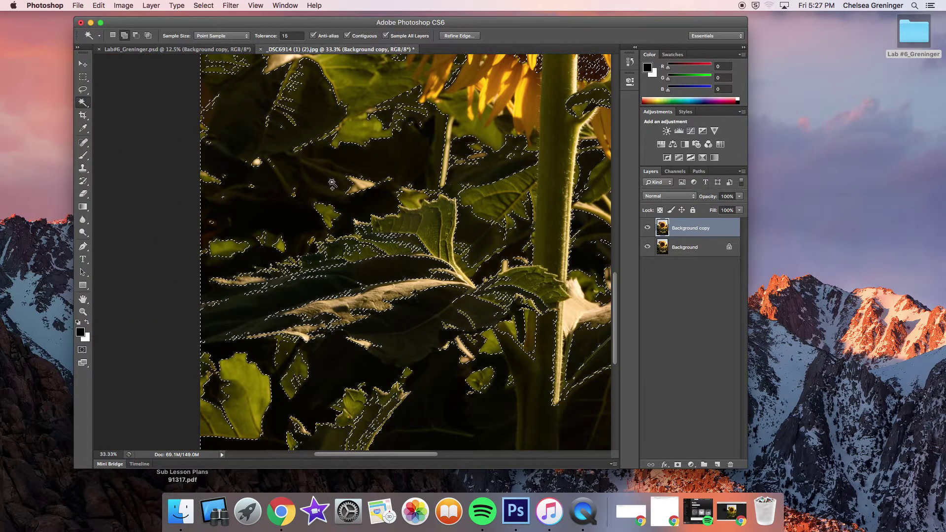
{"action": "scroll", "coordinate": [299, 240], "scroll_direction": "up", "scroll_amount": 10}
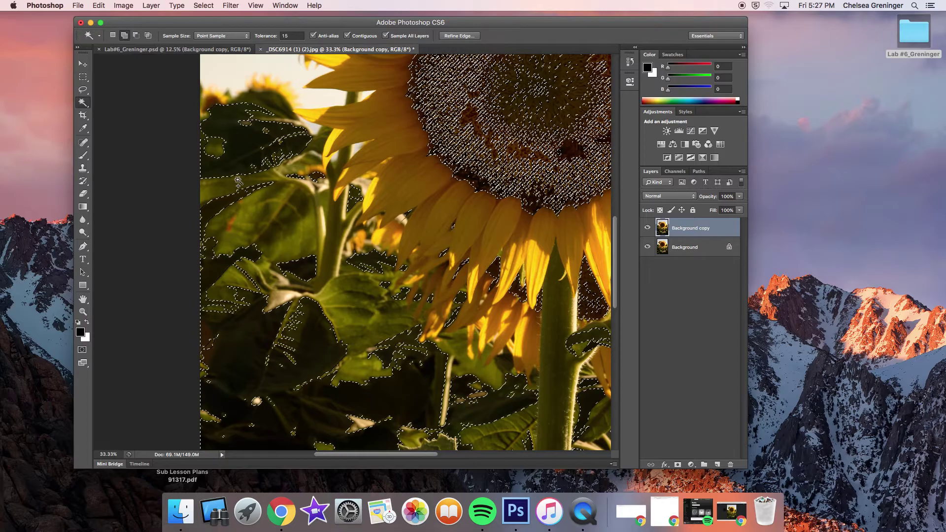
{"action": "scroll", "coordinate": [237, 180], "scroll_direction": "up", "scroll_amount": 10}
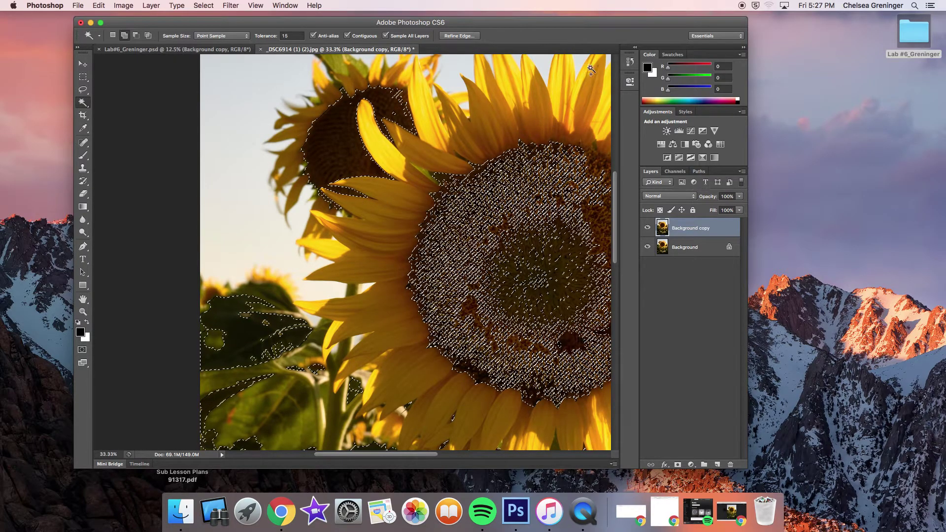
{"action": "left_click", "coordinate": [630, 61]}
{"action": "left_click", "coordinate": [571, 83]}
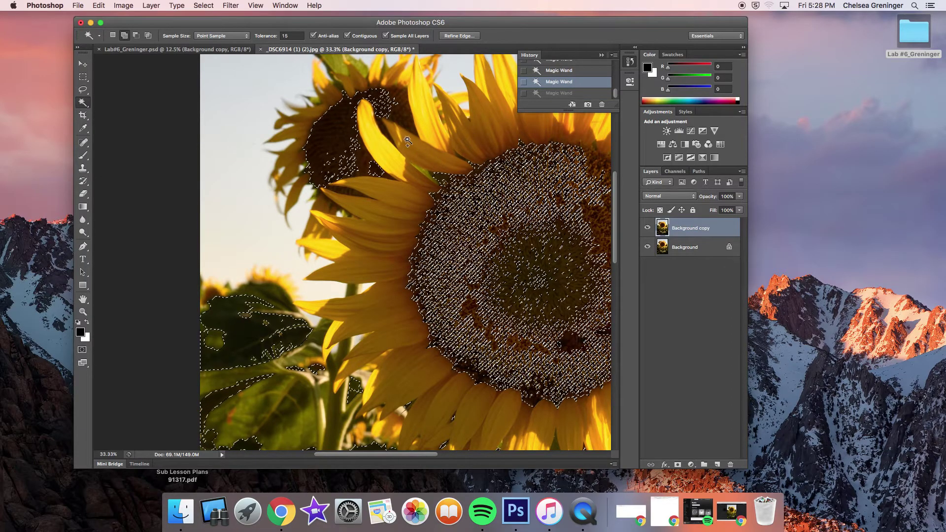
{"action": "left_click", "coordinate": [486, 329]}
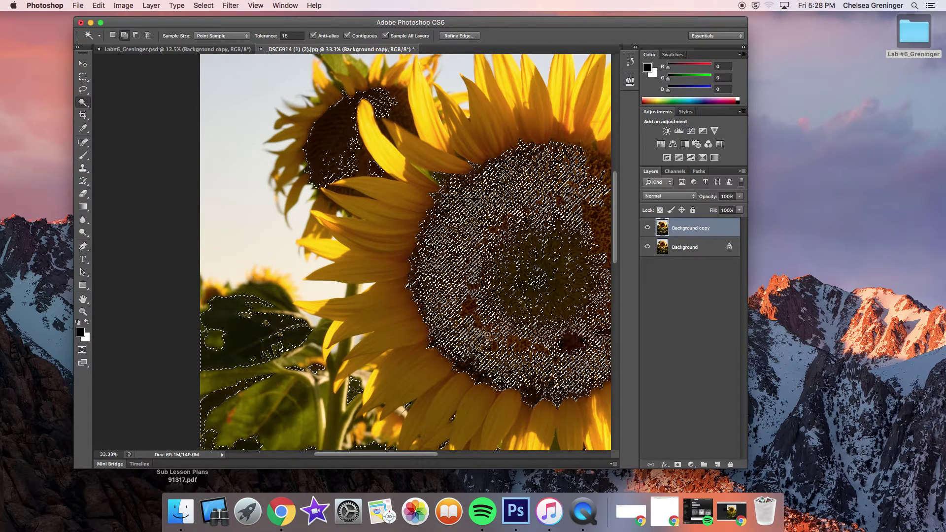
Examine the complete dark-area selection over the whole photo and closer on the right-hand sunflower and the leaves.
{"action": "key", "text": "super+minus"}
{"action": "key", "text": "super+minus"}
{"action": "key", "text": "super+minus"}
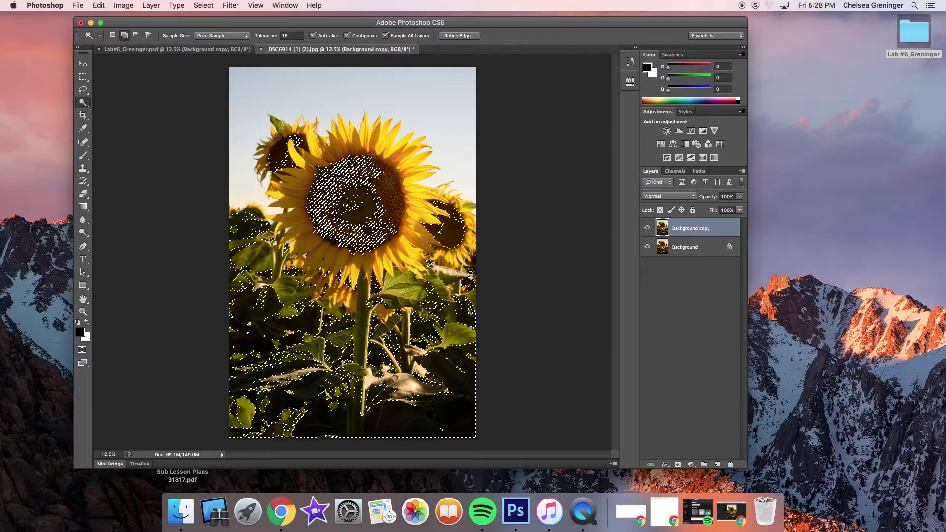
{"action": "key", "text": "super+minus"}
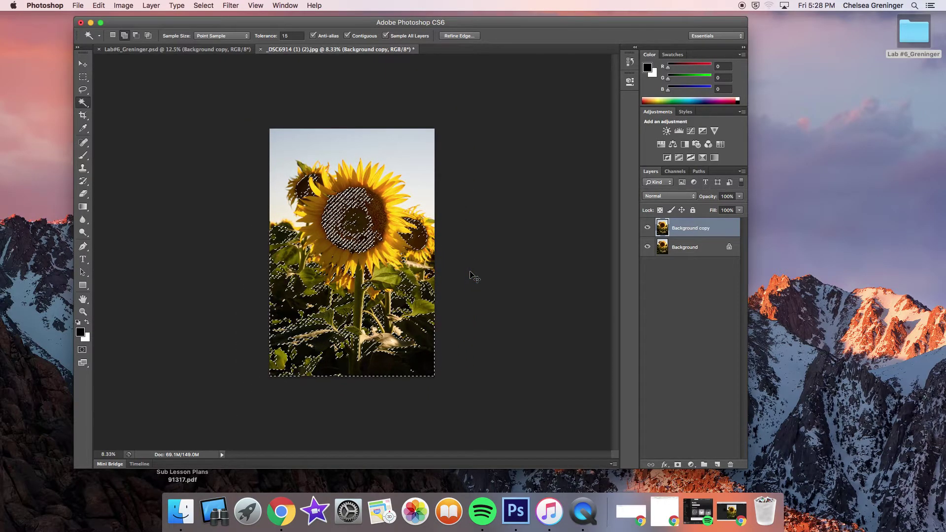
{"action": "key", "text": "super+plus"}
{"action": "key", "text": "super+plus"}
{"action": "key", "text": "super+plus"}
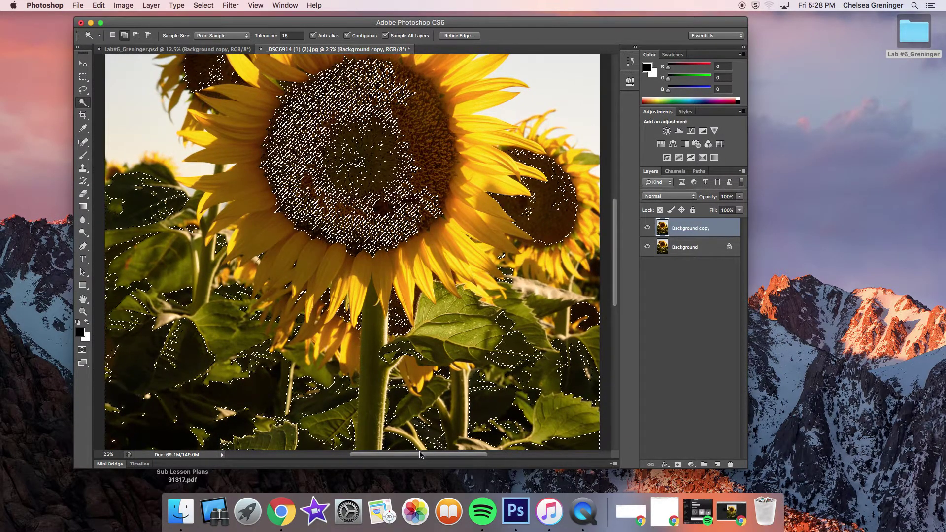
{"action": "scroll", "coordinate": [450, 383], "scroll_direction": "right", "scroll_amount": 5}
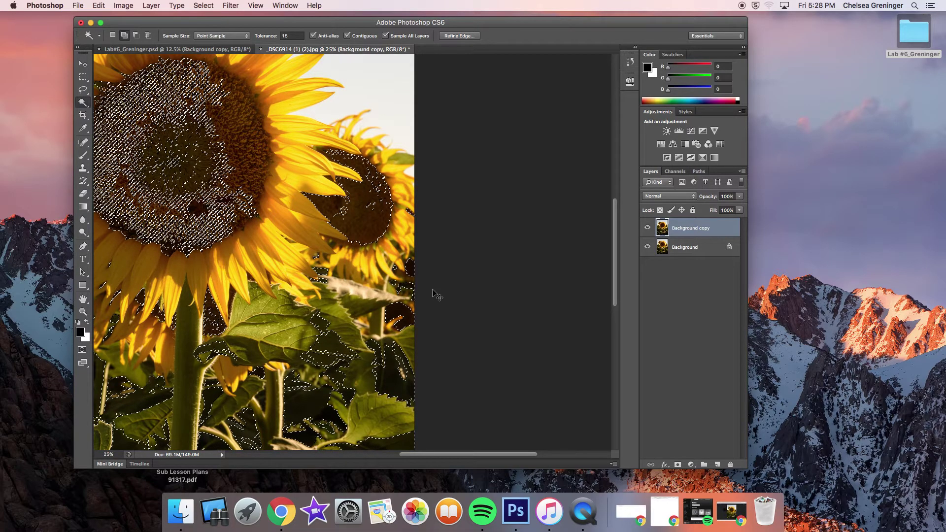
{"action": "key", "text": "super+minus"}
{"action": "key", "text": "super+minus"}
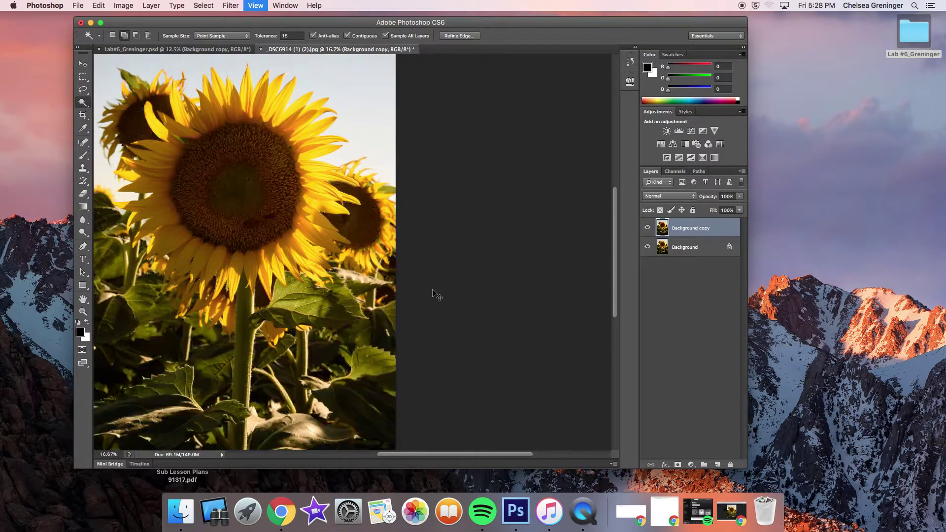
{"action": "key", "text": "super+plus"}
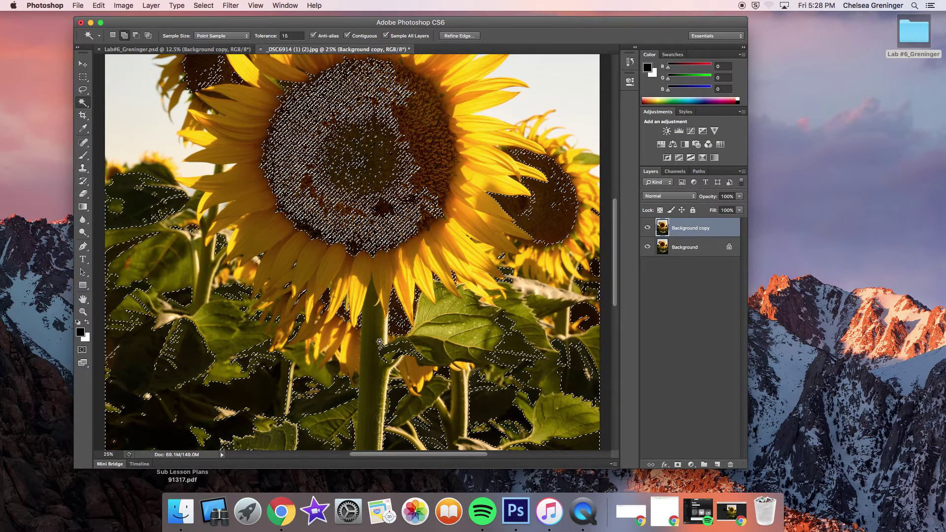
{"action": "key", "text": "super+minus"}
{"action": "key", "text": "super+minus"}
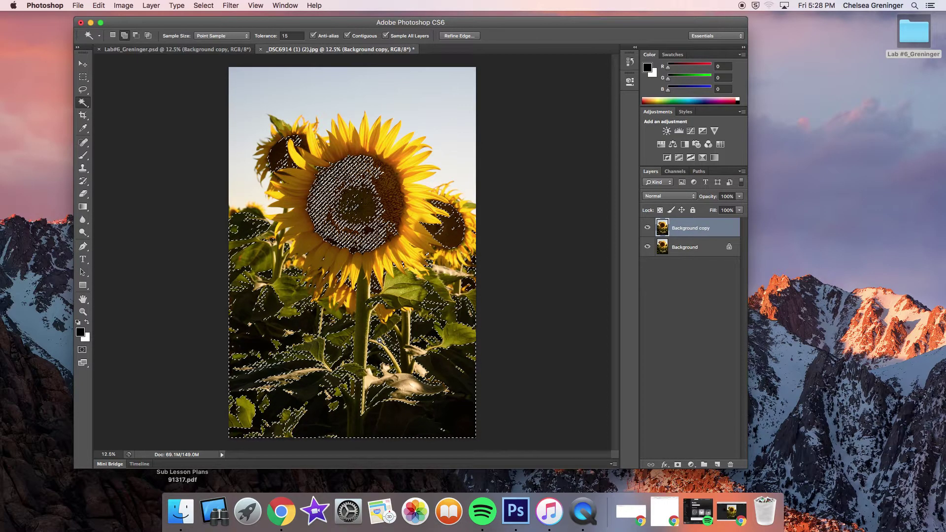
{"action": "key", "text": "super+equal"}
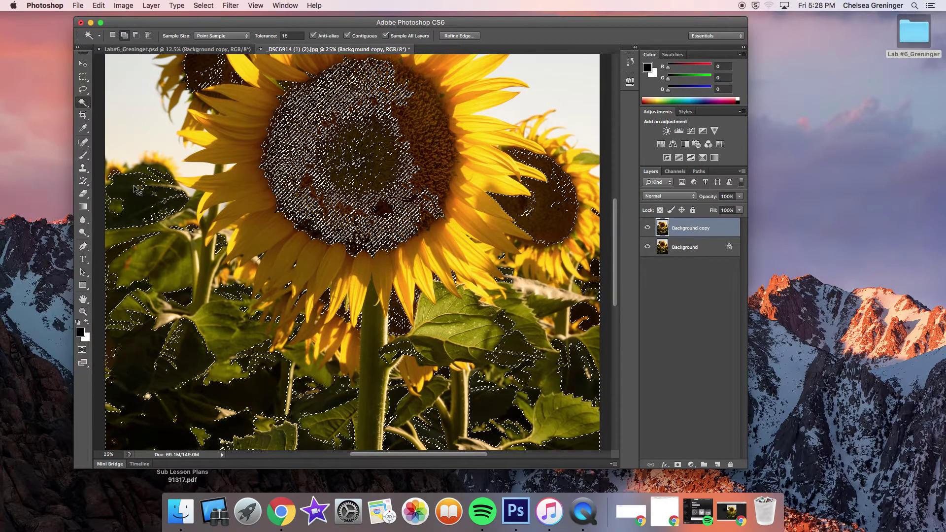
{"action": "key", "text": "super+minus"}
{"action": "key", "text": "super+minus"}
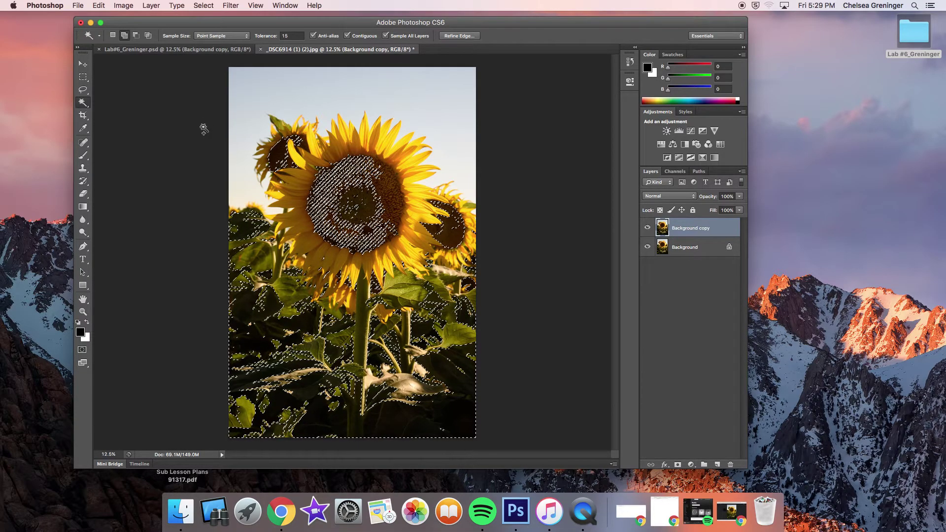
Save the dark-area selection as a new channel named Shadows, and deselect it.
{"action": "left_click", "coordinate": [204, 6]}
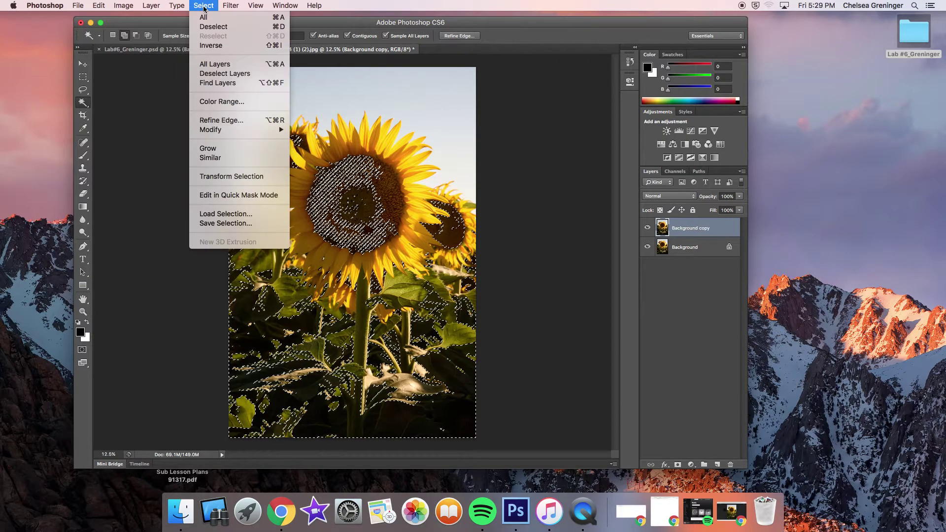
{"action": "left_click", "coordinate": [219, 224]}
{"action": "type", "text": "Sh"}
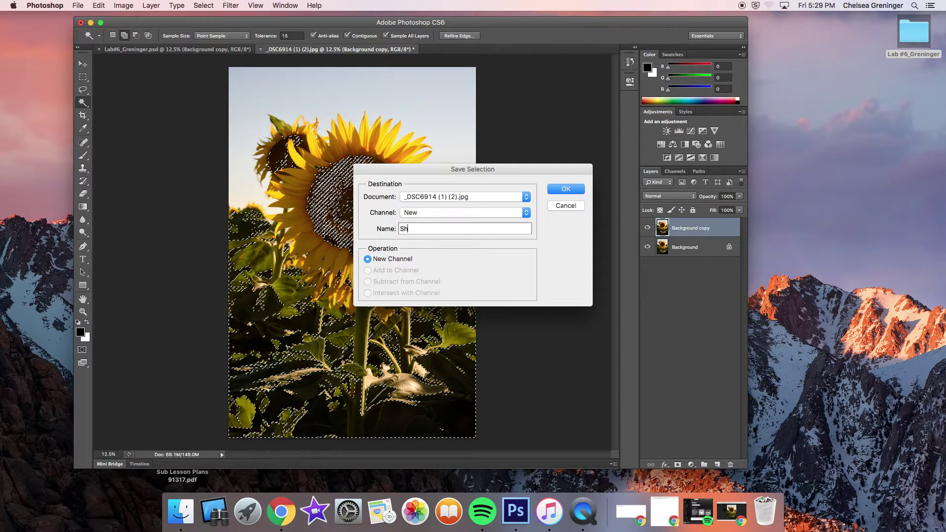
{"action": "type", "text": "adows"}
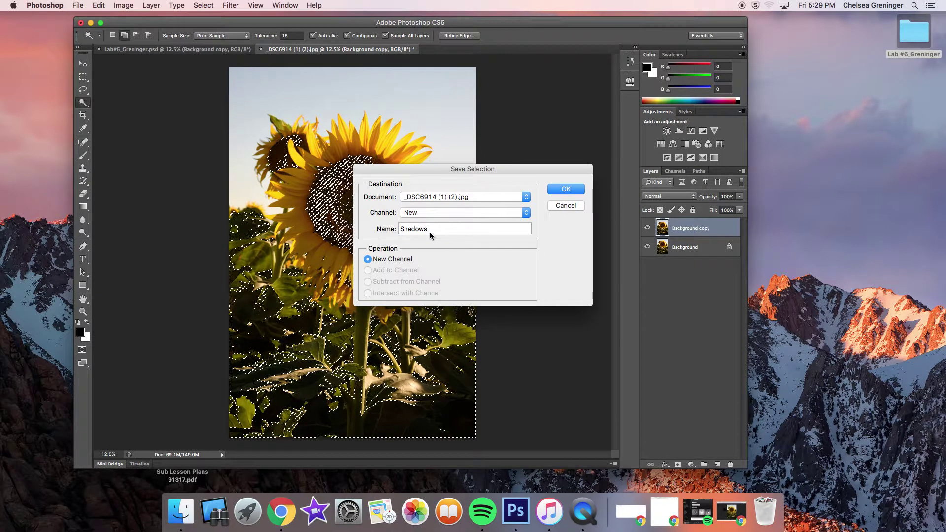
{"action": "left_click", "coordinate": [565, 189]}
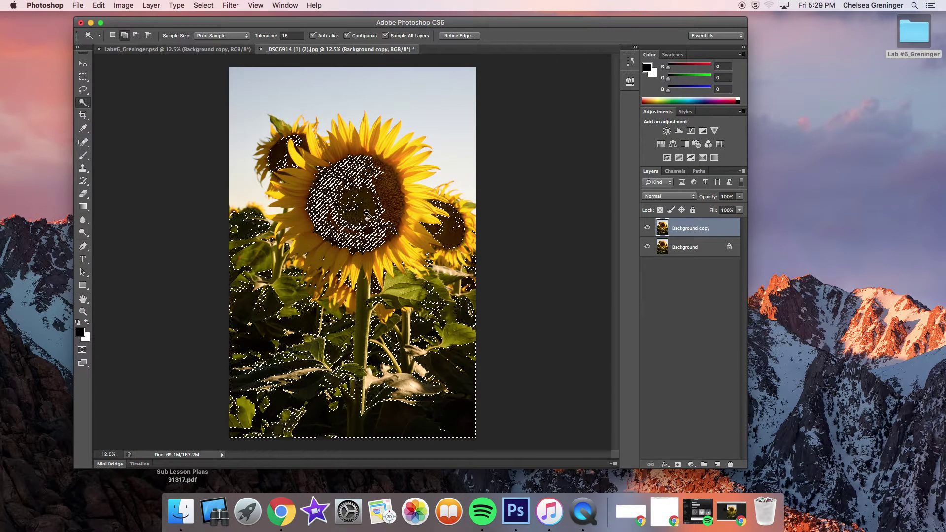
{"action": "key", "text": "super+d"}
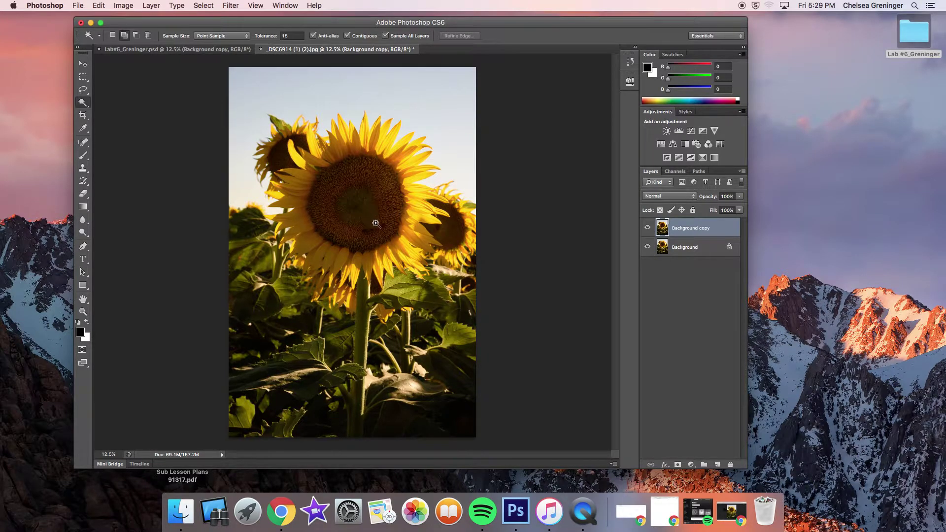
Load the saved Sky channel as a new selection.
{"action": "left_click", "coordinate": [199, 5]}
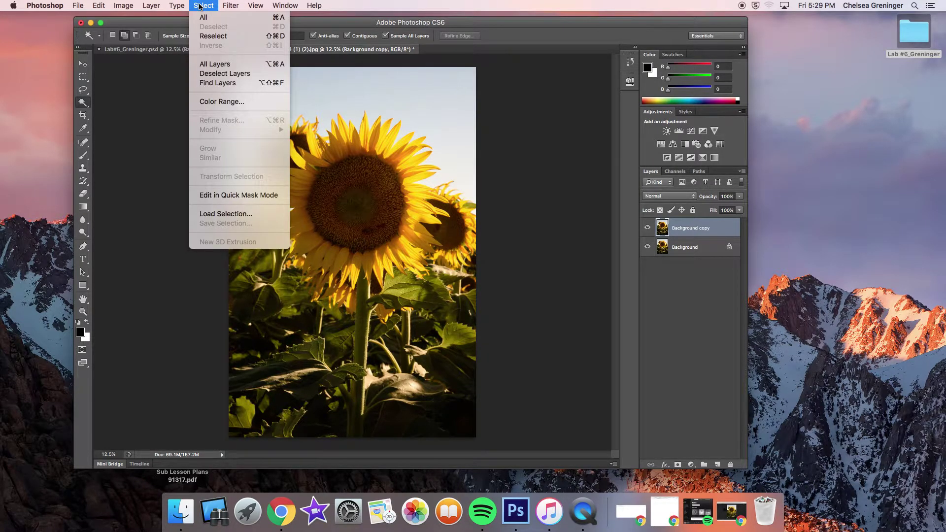
{"action": "left_click", "coordinate": [232, 217]}
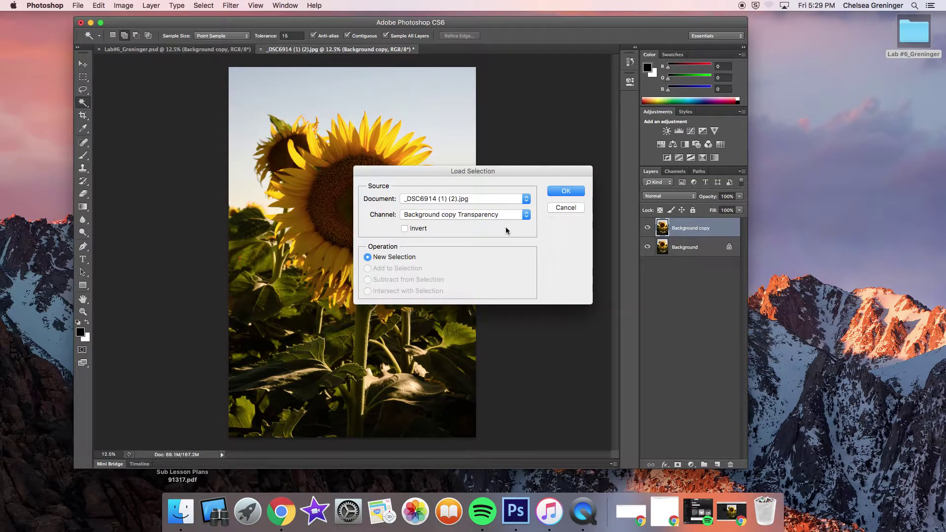
{"action": "left_click", "coordinate": [526, 214]}
{"action": "left_click", "coordinate": [433, 229]}
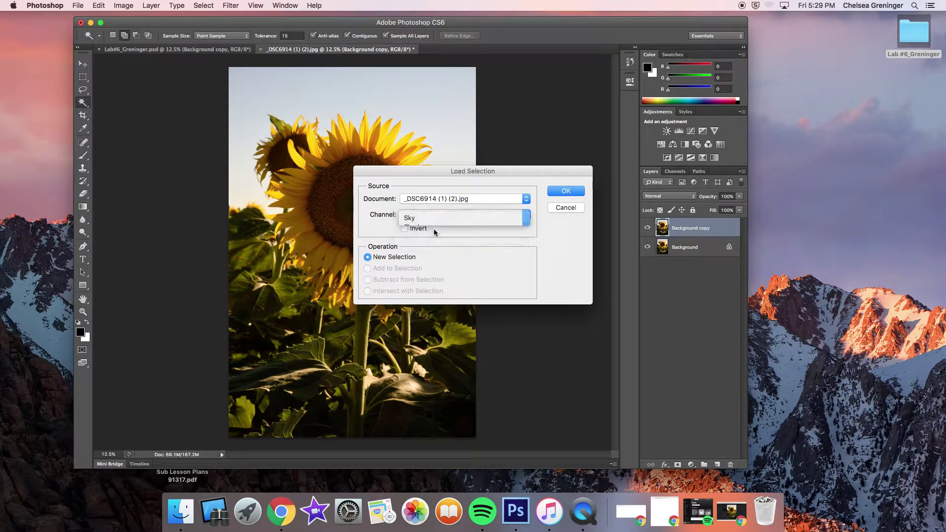
{"action": "left_click", "coordinate": [559, 192]}
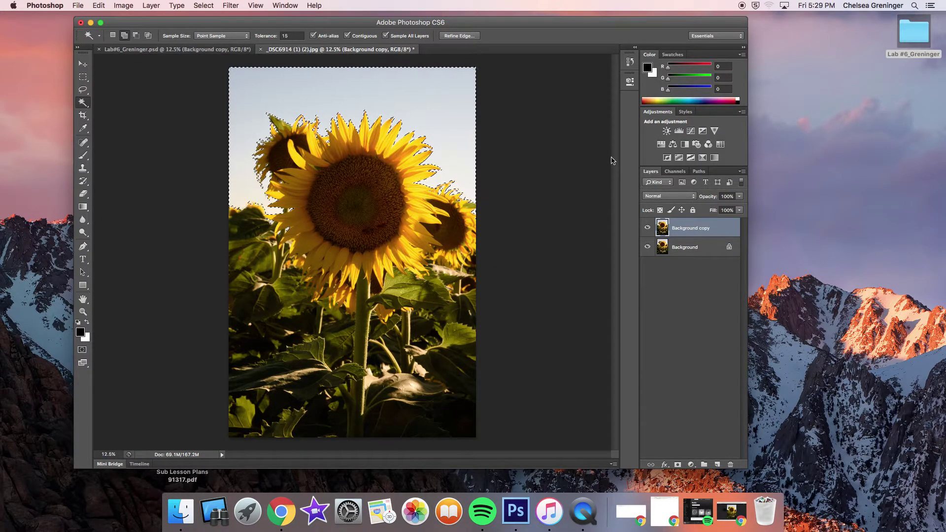
Add a Levels adjustment layer masked to the sky, with the black input level at 171 and the midtones at 1.86.
{"action": "left_click", "coordinate": [679, 131]}
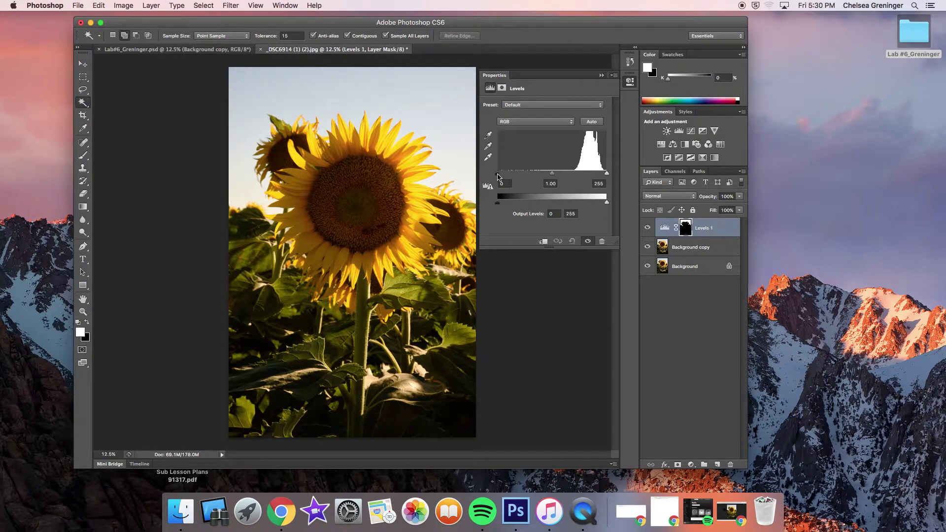
{"action": "left_click_drag", "start_coordinate": [498, 175], "coordinate": [574, 173]}
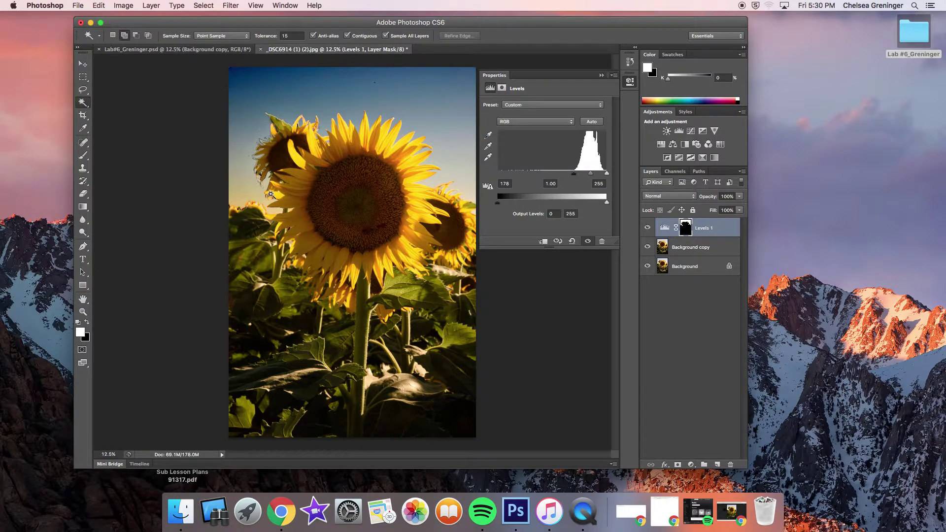
{"action": "mouse_move", "coordinate": [580, 180]}
{"action": "left_mouse_down"}
{"action": "mouse_move", "coordinate": [567, 177]}
{"action": "mouse_move", "coordinate": [580, 177]}
{"action": "left_mouse_up"}
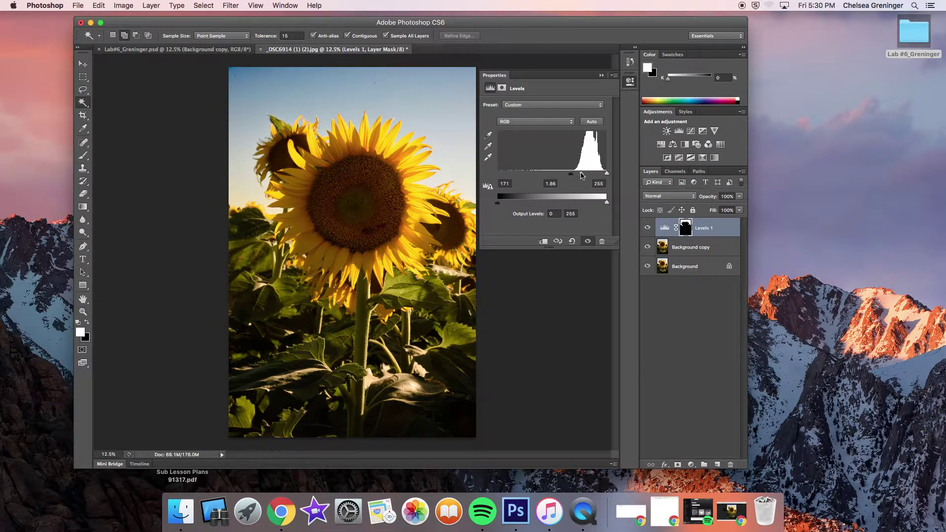
Set the sky Levels layer's midtones to 2.13 and its white input level to 254.
{"action": "mouse_move", "coordinate": [581, 175]}
{"action": "left_mouse_down"}
{"action": "mouse_move", "coordinate": [591, 175]}
{"action": "mouse_move", "coordinate": [577, 176]}
{"action": "left_mouse_up"}
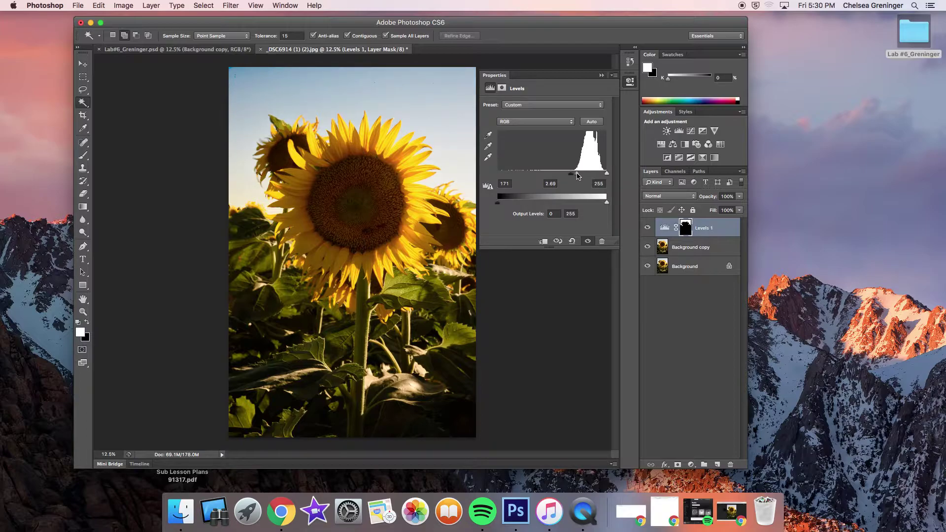
{"action": "left_click_drag", "start_coordinate": [607, 176], "coordinate": [579, 176]}
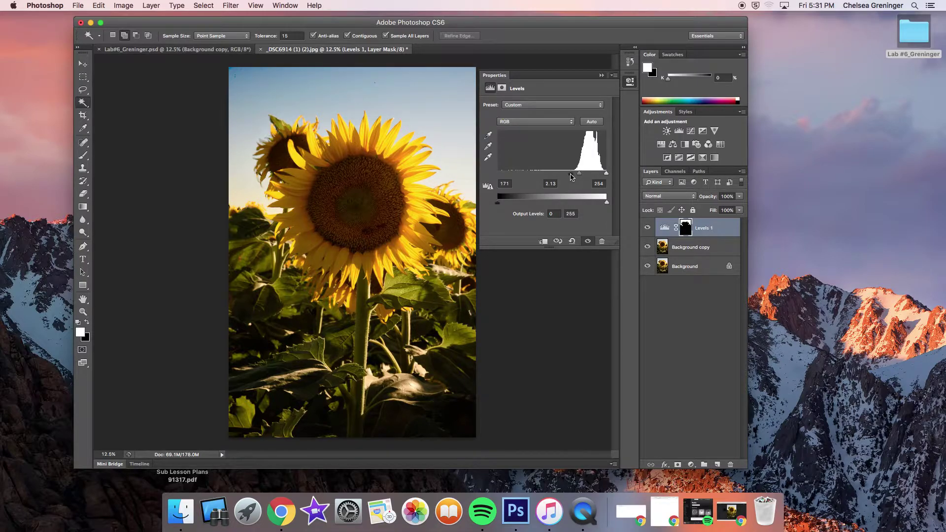
Refine the edge of the sky Levels layer's mask with Shift Edge at -7% and a slight feather.
{"action": "left_click", "coordinate": [502, 89]}
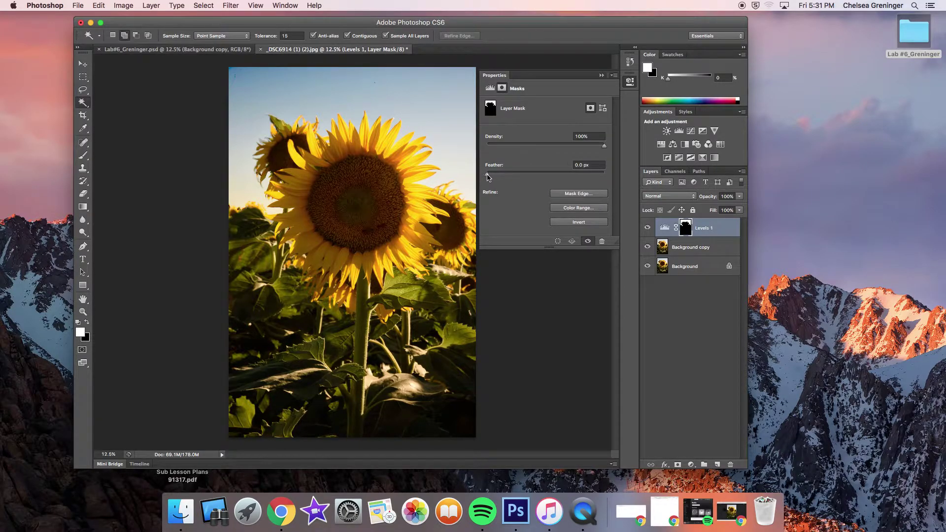
{"action": "left_click", "coordinate": [578, 195]}
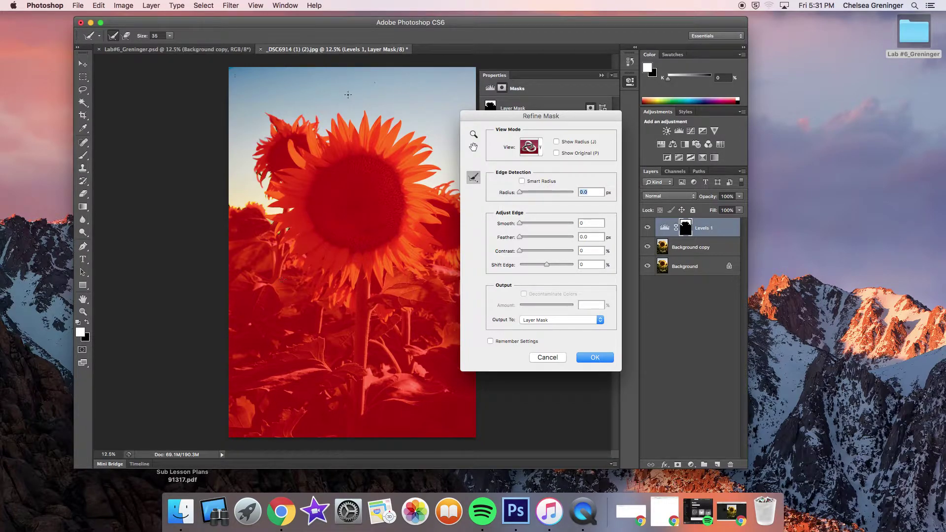
{"action": "left_click", "coordinate": [537, 147]}
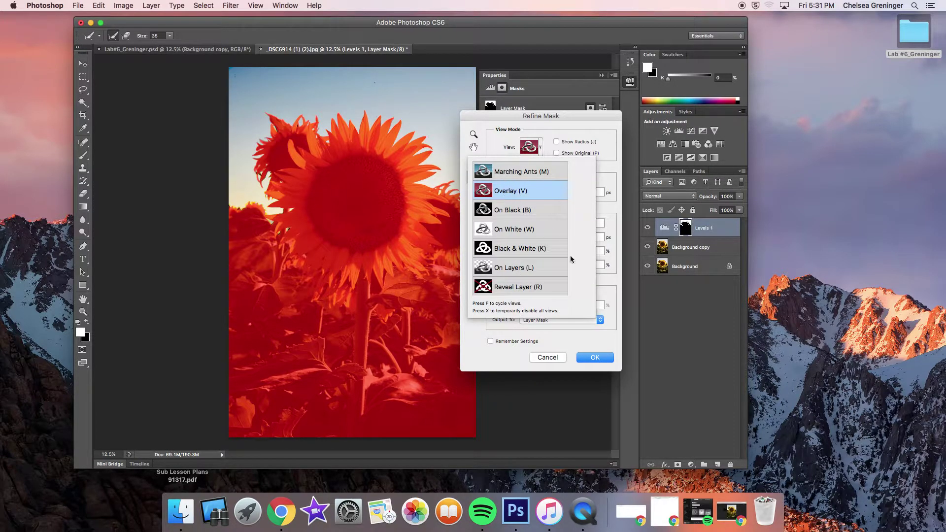
{"action": "left_click", "coordinate": [600, 128]}
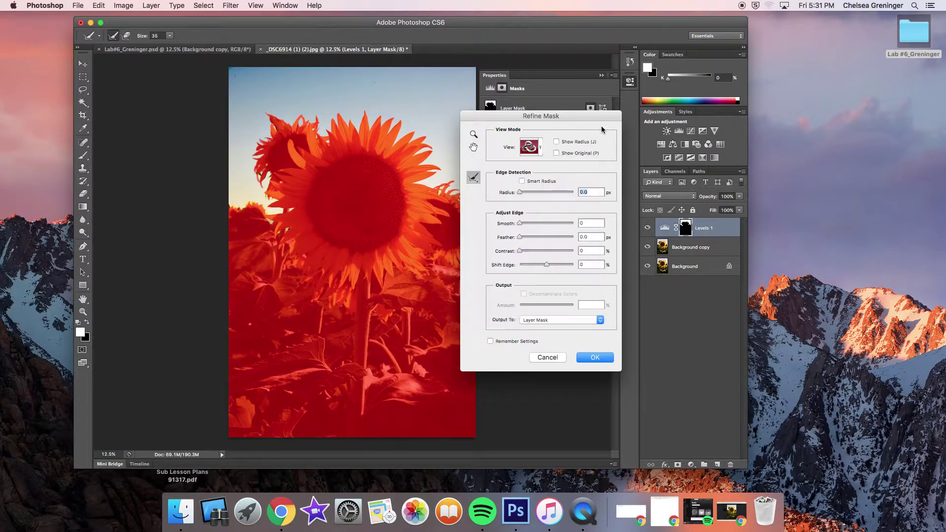
{"action": "left_click", "coordinate": [546, 266]}
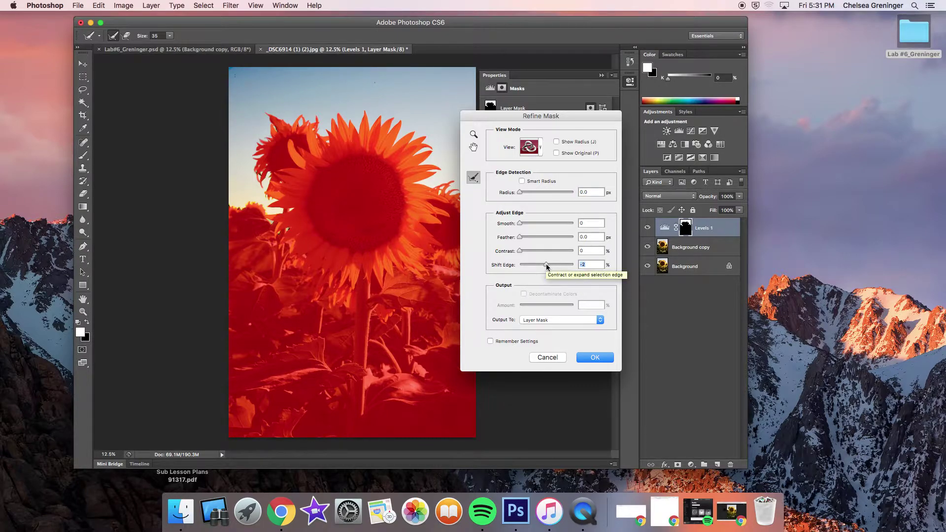
{"action": "mouse_move", "coordinate": [528, 267]}
{"action": "left_mouse_down"}
{"action": "mouse_move", "coordinate": [572, 266]}
{"action": "mouse_move", "coordinate": [521, 266]}
{"action": "mouse_move", "coordinate": [547, 268]}
{"action": "left_mouse_up"}
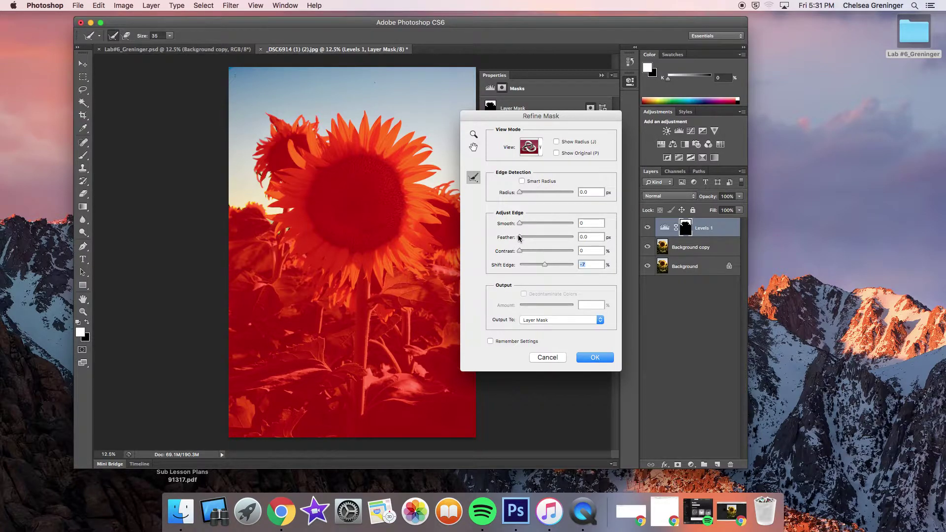
{"action": "mouse_move", "coordinate": [521, 239]}
{"action": "left_mouse_down"}
{"action": "mouse_move", "coordinate": [570, 240]}
{"action": "mouse_move", "coordinate": [527, 241]}
{"action": "left_mouse_up"}
{"action": "mouse_move", "coordinate": [521, 226]}
{"action": "left_mouse_down"}
{"action": "mouse_move", "coordinate": [561, 225]}
{"action": "mouse_move", "coordinate": [518, 228]}
{"action": "left_mouse_up"}
{"action": "left_click", "coordinate": [593, 358]}
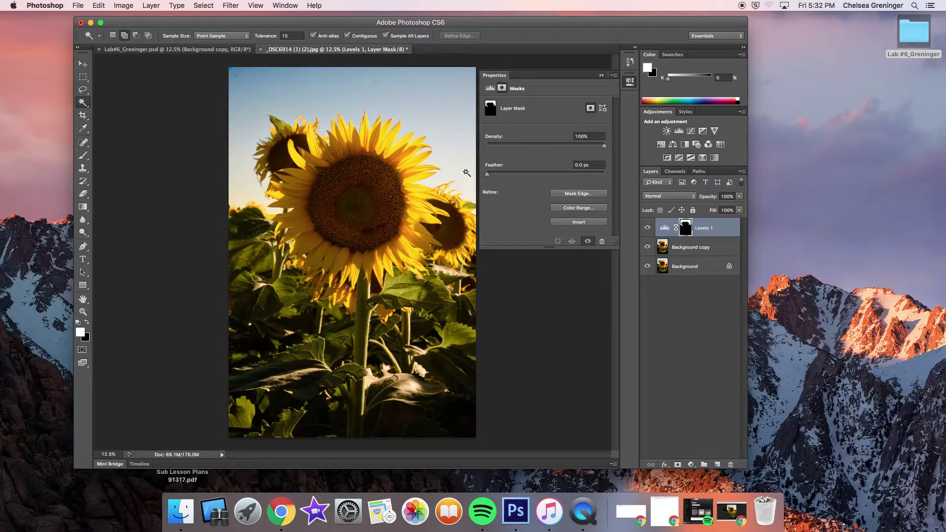
{"action": "left_click", "coordinate": [601, 75]}
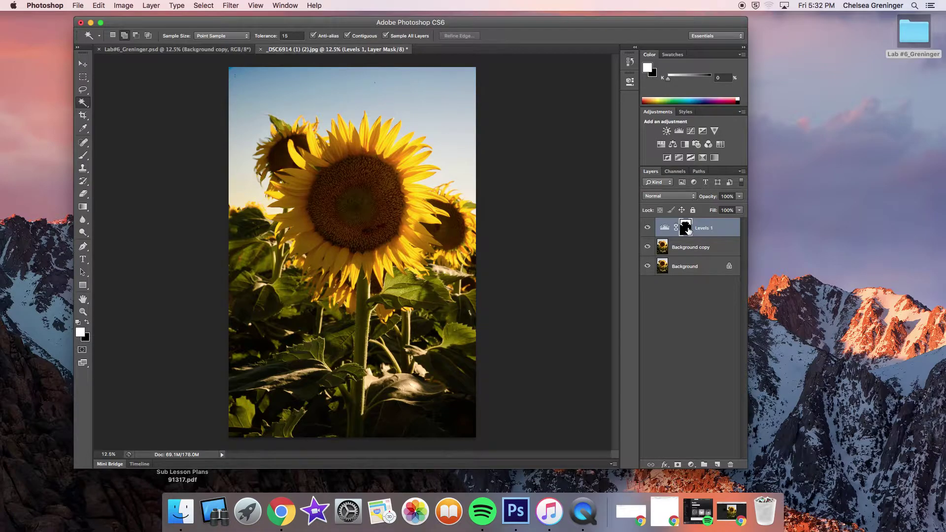
{"action": "left_click", "coordinate": [679, 131]}
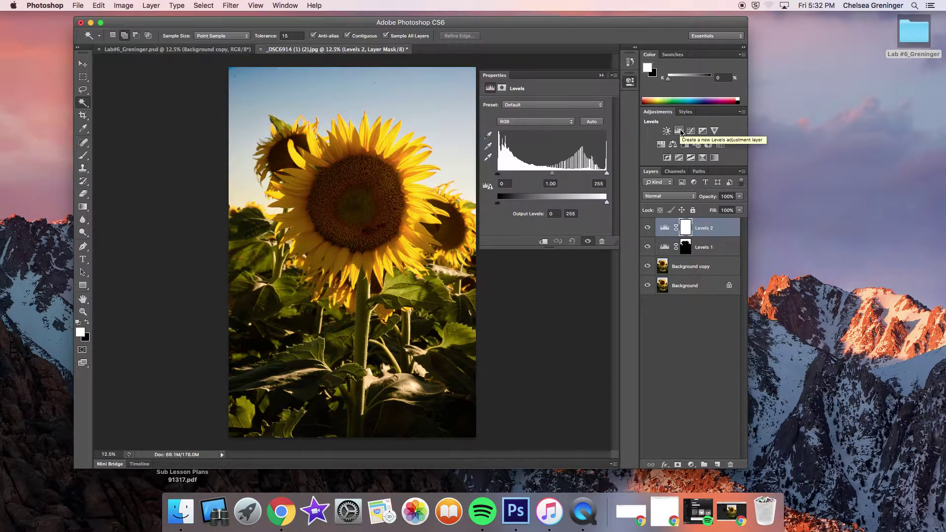
{"action": "left_click", "coordinate": [700, 230]}
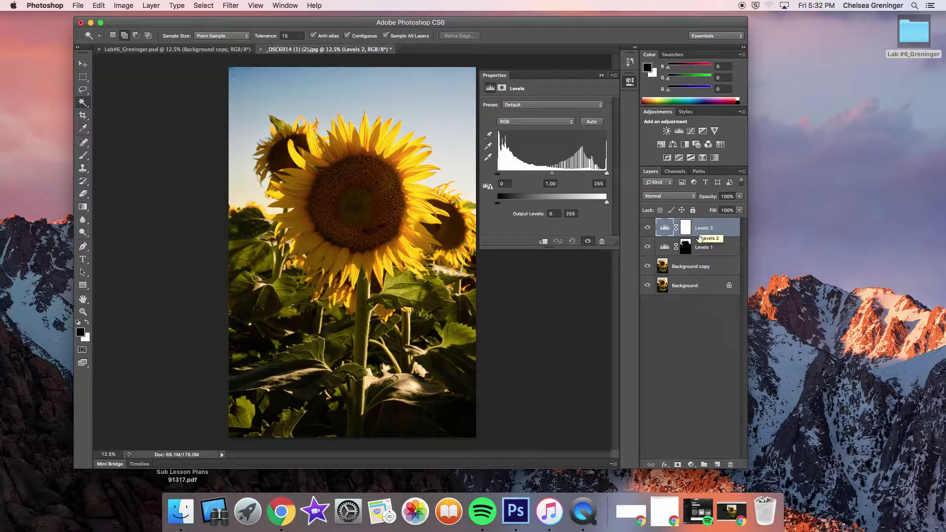
{"action": "left_click", "coordinate": [732, 465]}
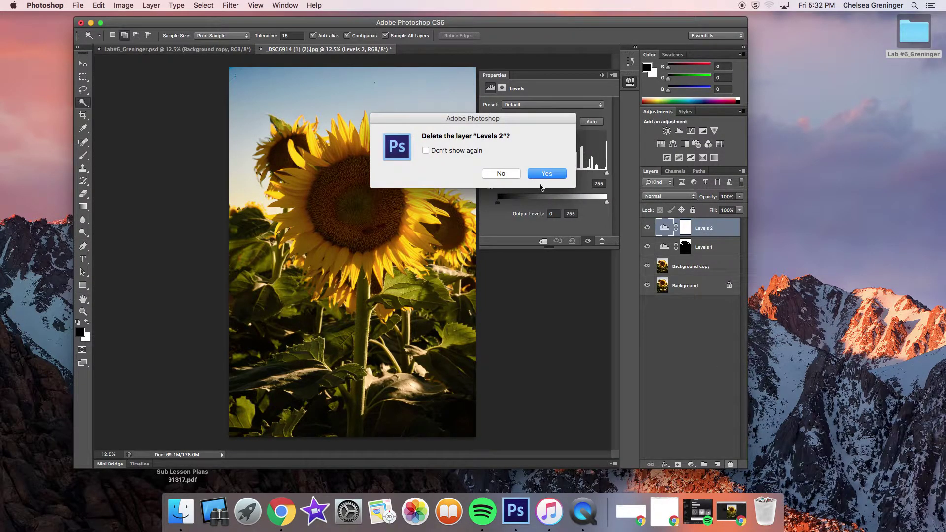
{"action": "left_click", "coordinate": [545, 175]}
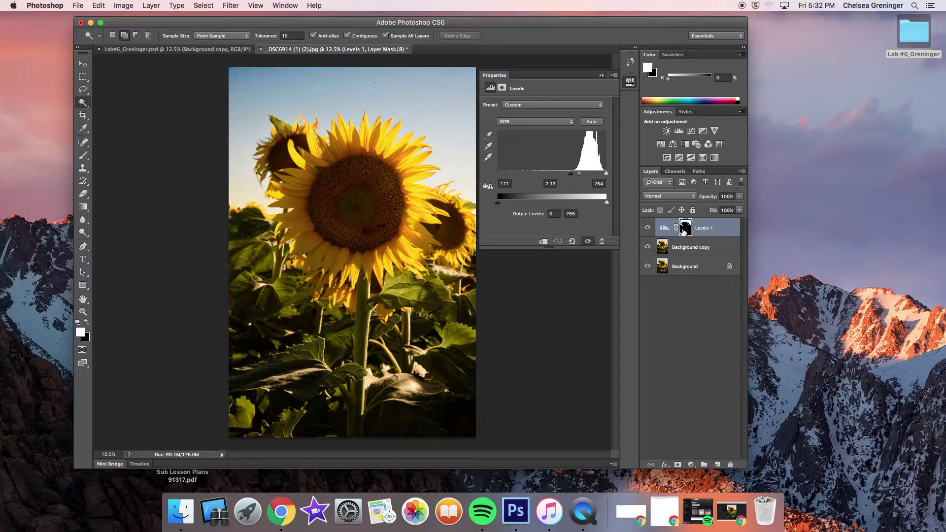
{"action": "left_click", "coordinate": [601, 76]}
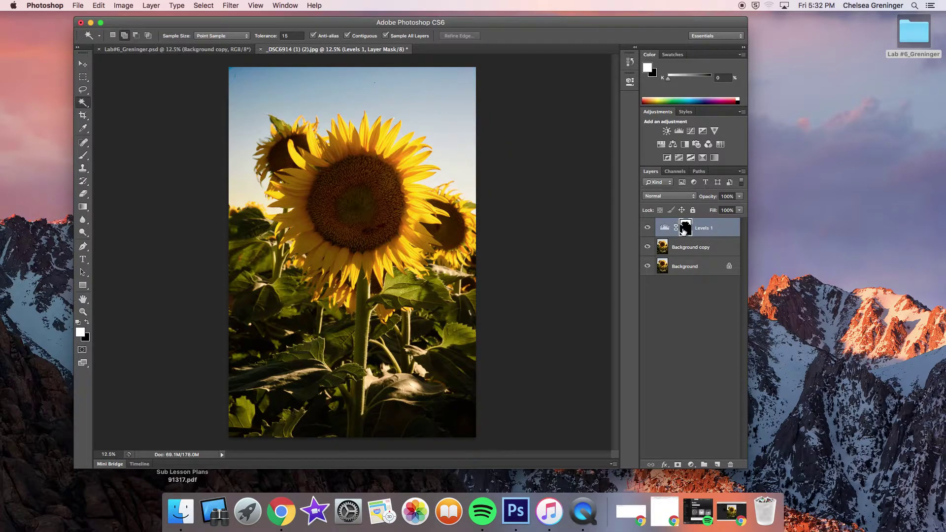
Reopen the Refine Mask settings of the sky Levels layer's mask for review, and cancel them.
{"action": "double_click", "coordinate": [685, 228]}
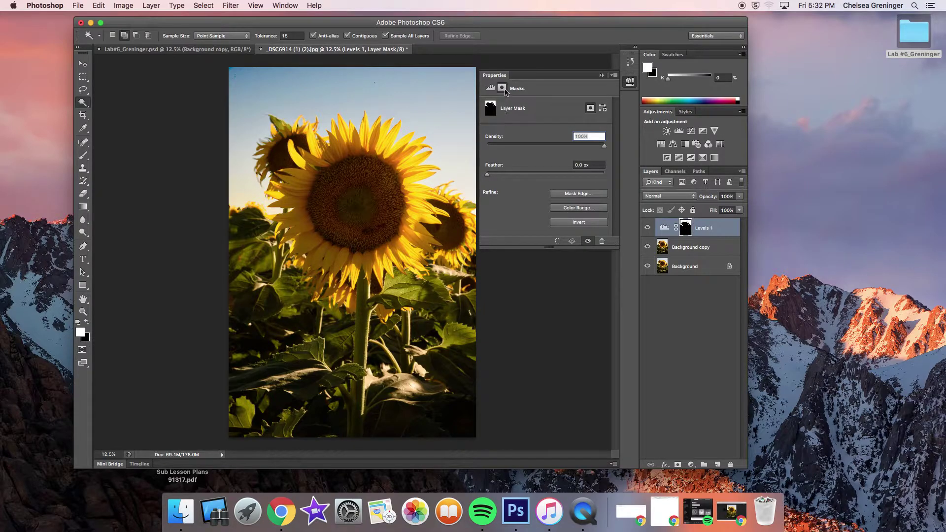
{"action": "left_click", "coordinate": [577, 193]}
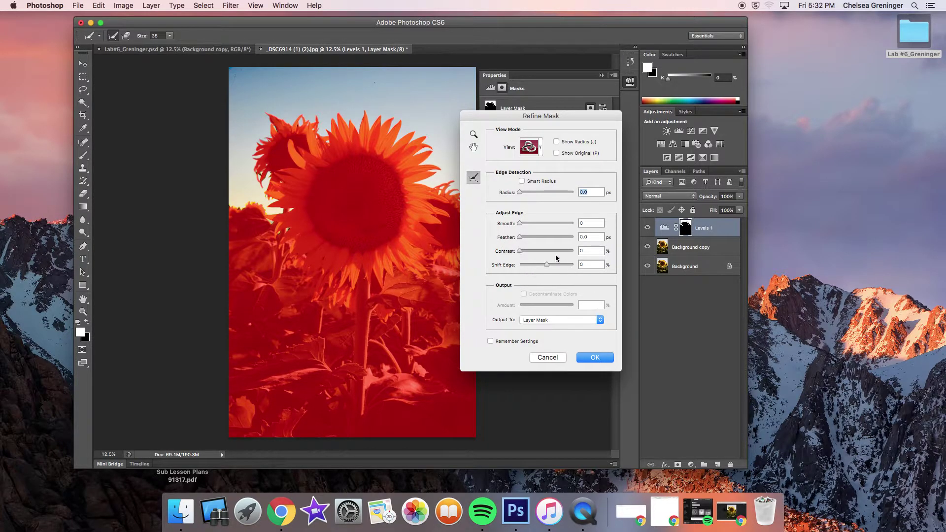
{"action": "left_click", "coordinate": [560, 358]}
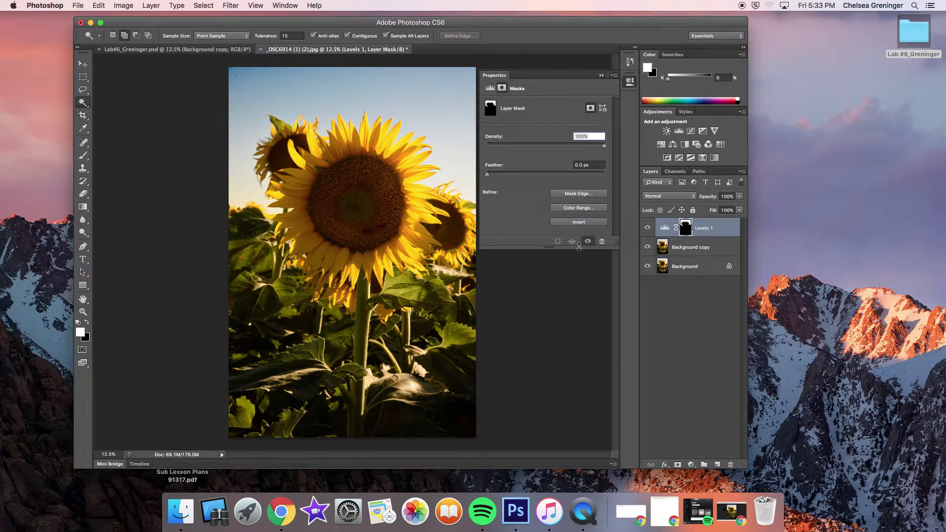
{"action": "left_click", "coordinate": [602, 75]}
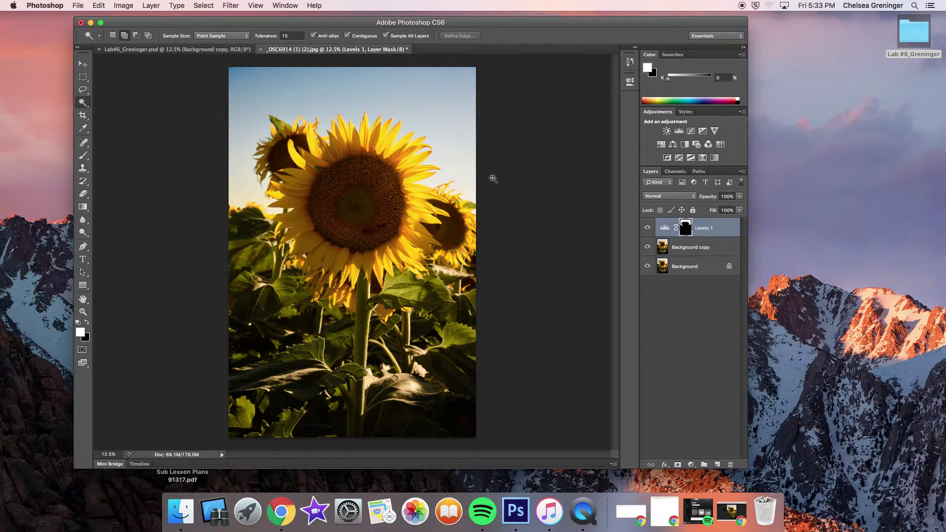
Load the saved Sky channel as a new selection for another adjustment.
{"action": "left_click", "coordinate": [205, 5]}
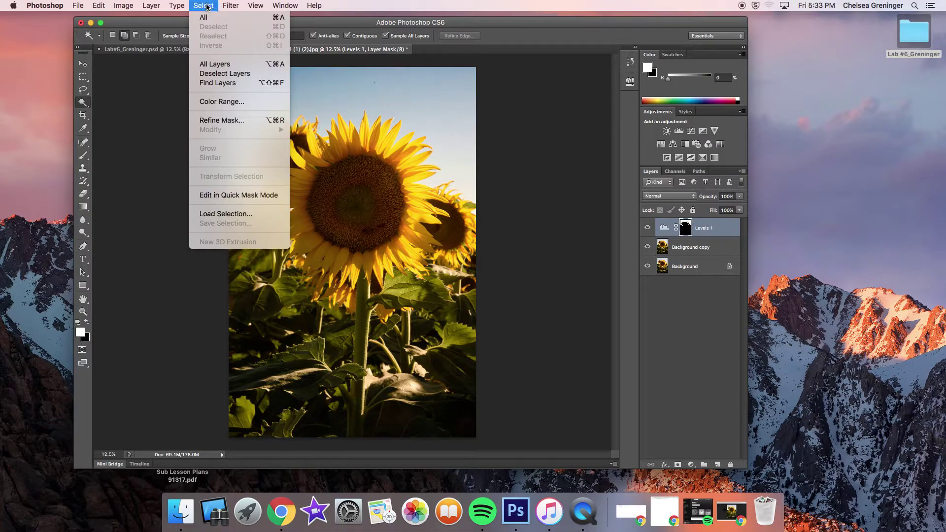
{"action": "left_click", "coordinate": [225, 215]}
{"action": "left_click", "coordinate": [526, 217]}
{"action": "left_click", "coordinate": [435, 231]}
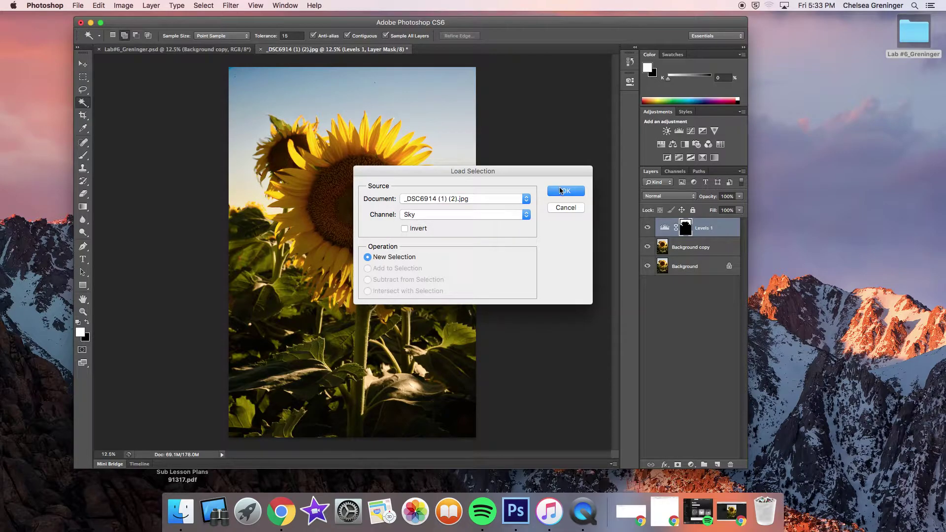
{"action": "left_click", "coordinate": [561, 191]}
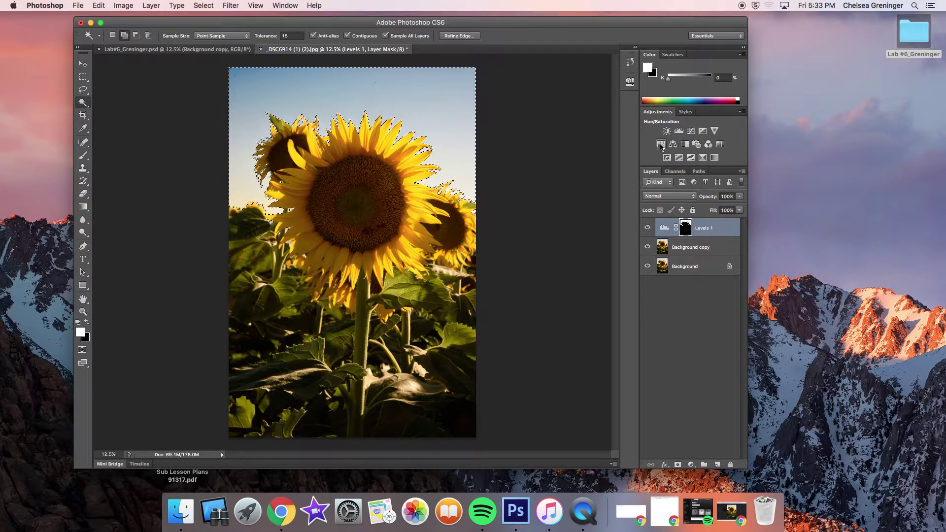
Add a Color Balance adjustment layer masked to the sky, with midtones at Cyan-Red -38, Magenta-Green -14 and Yellow-Blue +32.
{"action": "left_click", "coordinate": [672, 144]}
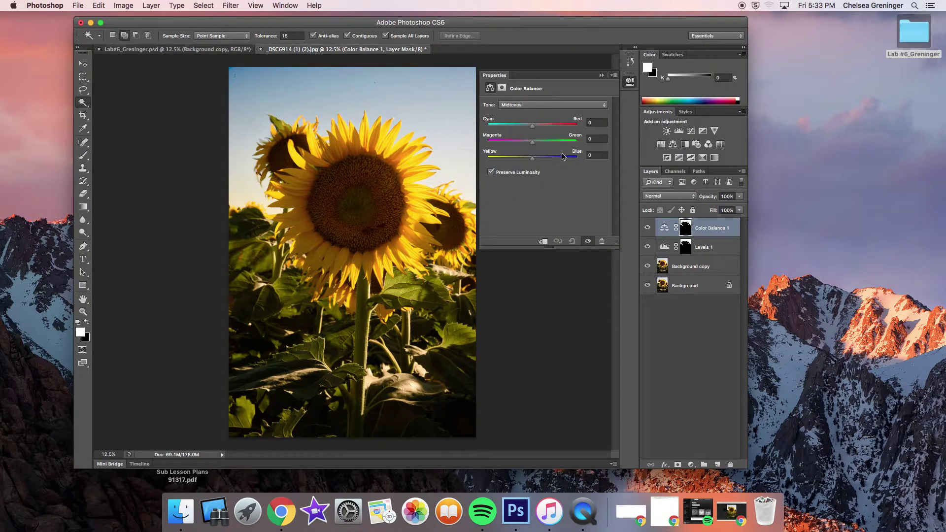
{"action": "left_click_drag", "start_coordinate": [532, 126], "coordinate": [546, 162]}
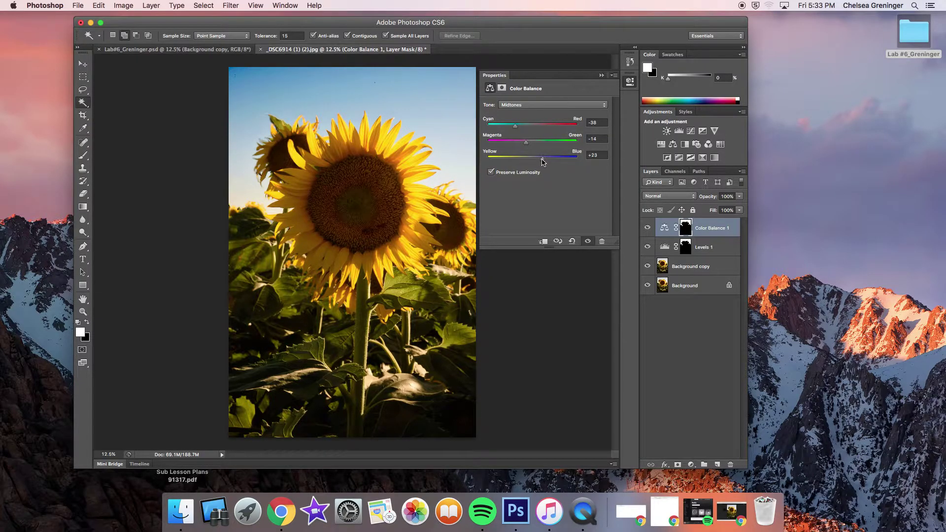
{"action": "left_click_drag", "start_coordinate": [547, 162], "coordinate": [542, 162]}
{"action": "left_click_drag", "start_coordinate": [550, 163], "coordinate": [546, 163]}
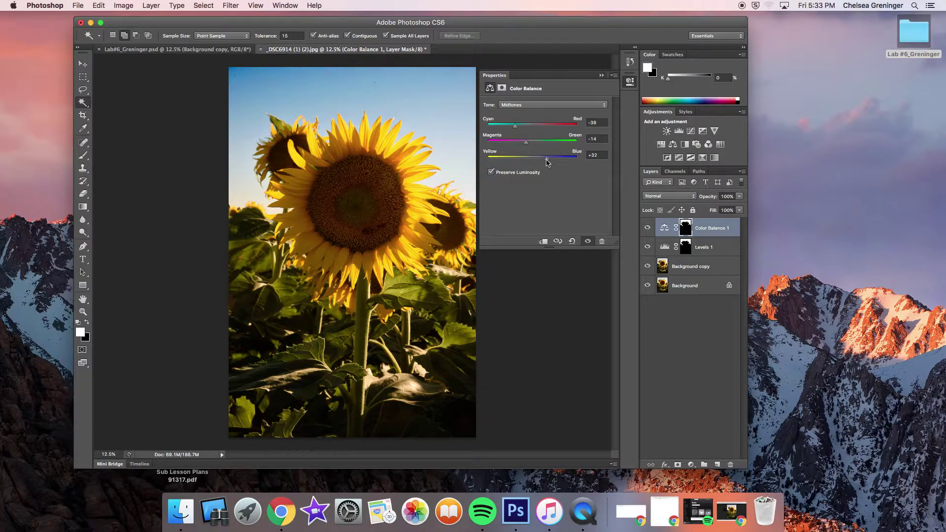
Refine the edge of the sky Color Balance layer's mask with a slight feather.
{"action": "left_click", "coordinate": [501, 88]}
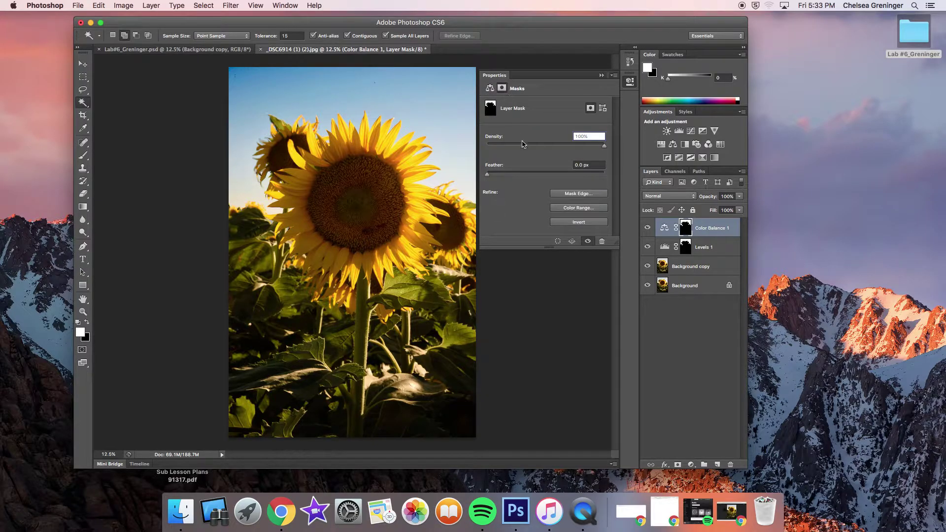
{"action": "left_click", "coordinate": [567, 193]}
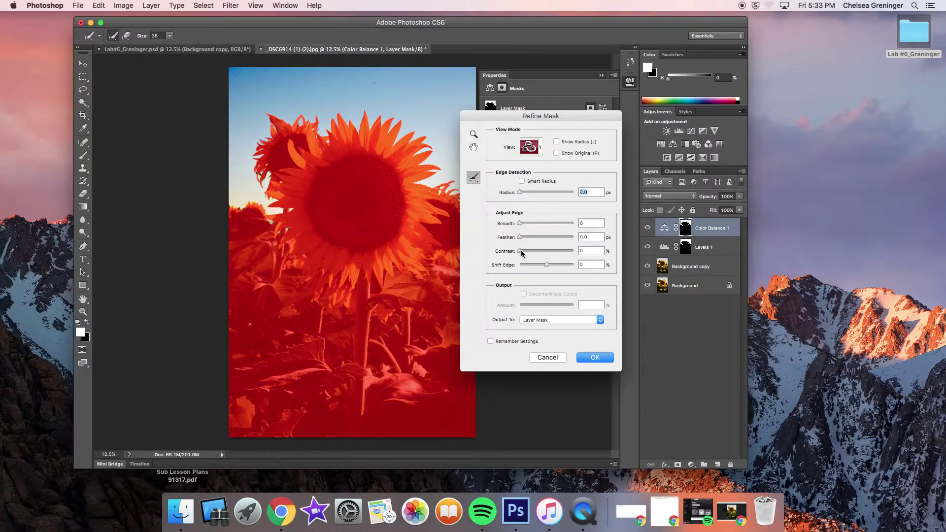
{"action": "left_click_drag", "start_coordinate": [519, 238], "coordinate": [528, 239]}
{"action": "left_click", "coordinate": [594, 363]}
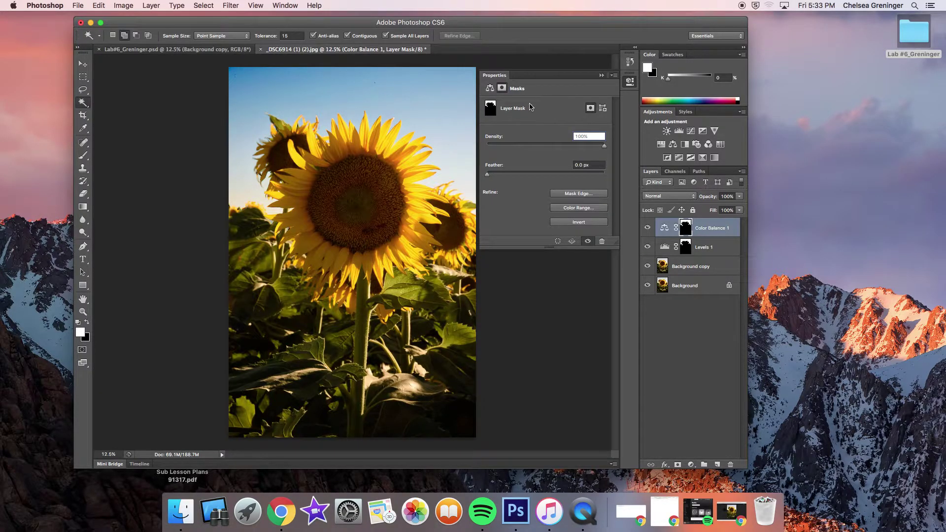
{"action": "left_click", "coordinate": [602, 75]}
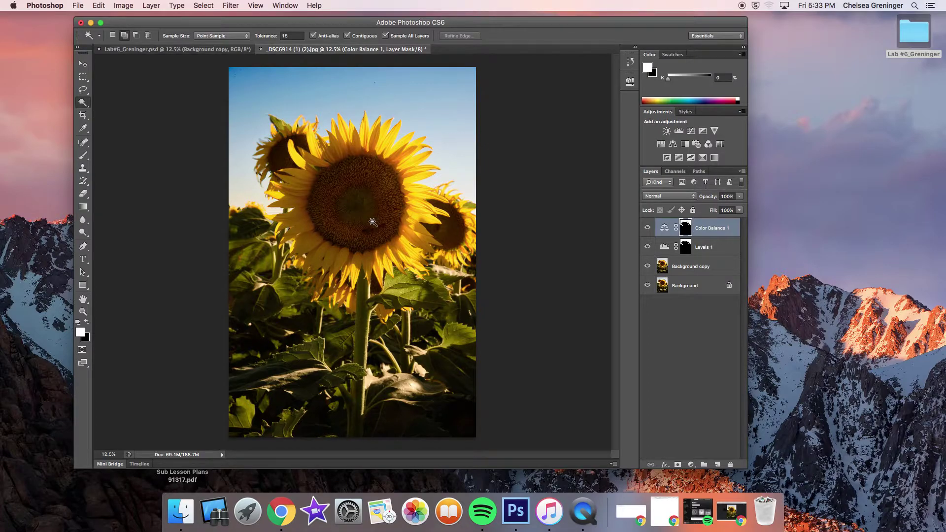
{"action": "left_click", "coordinate": [203, 6]}
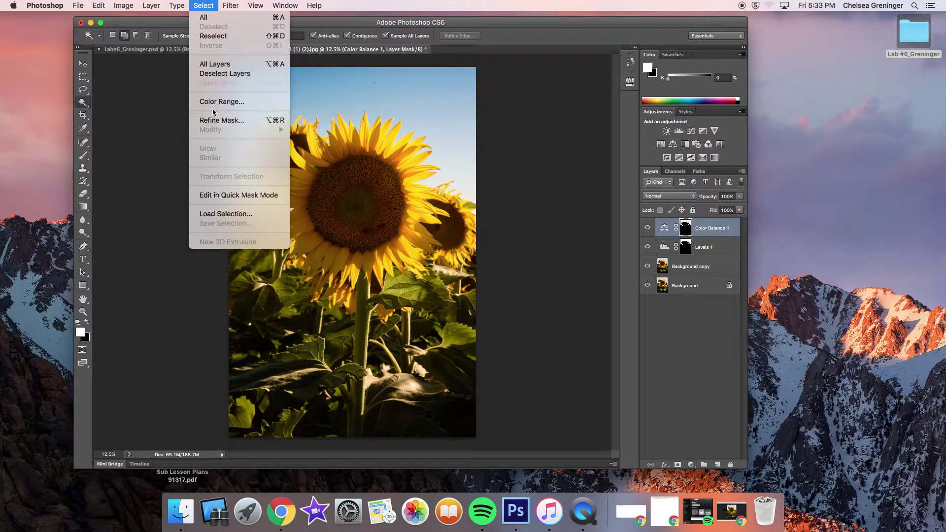
{"action": "left_click", "coordinate": [227, 215]}
{"action": "left_click", "coordinate": [522, 216]}
{"action": "left_click", "coordinate": [419, 231]}
{"action": "left_click", "coordinate": [563, 191]}
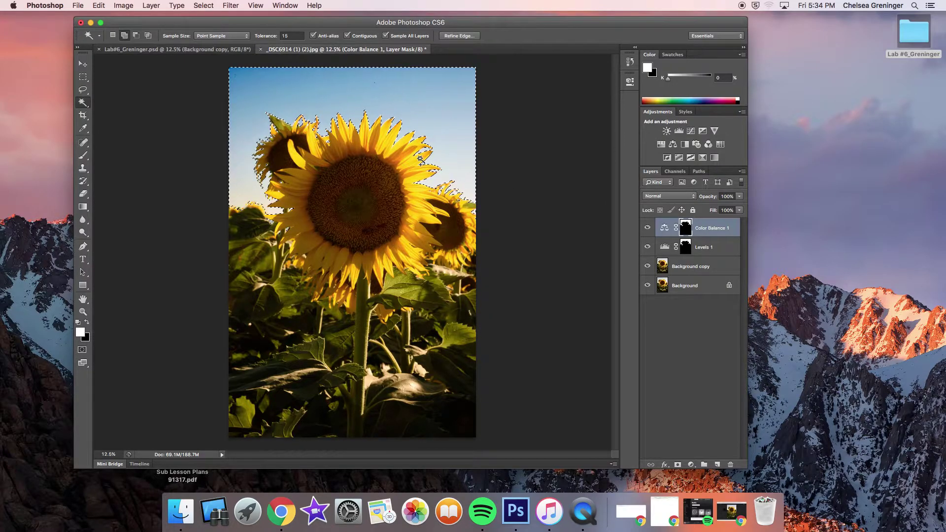
{"action": "key", "text": "super+d"}
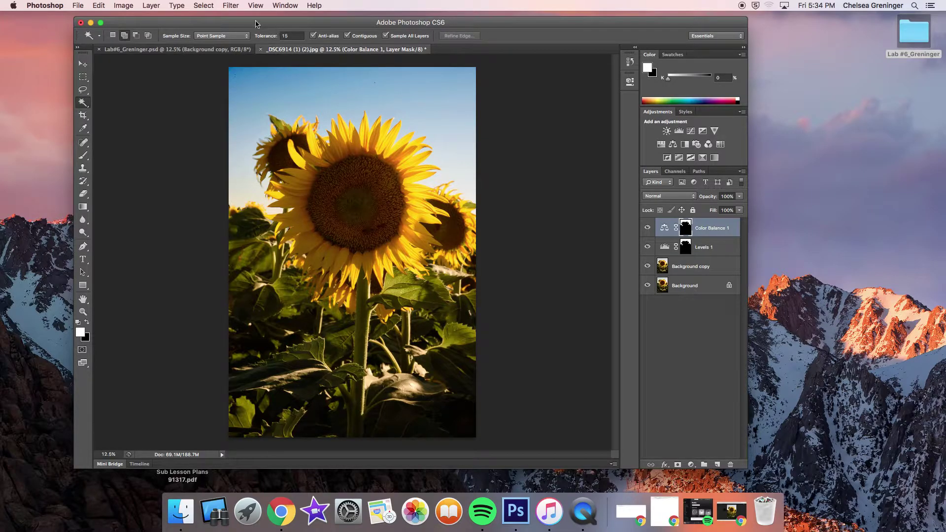
Load the saved Shadows channel as a new selection.
{"action": "left_click", "coordinate": [210, 6]}
{"action": "left_click", "coordinate": [220, 214]}
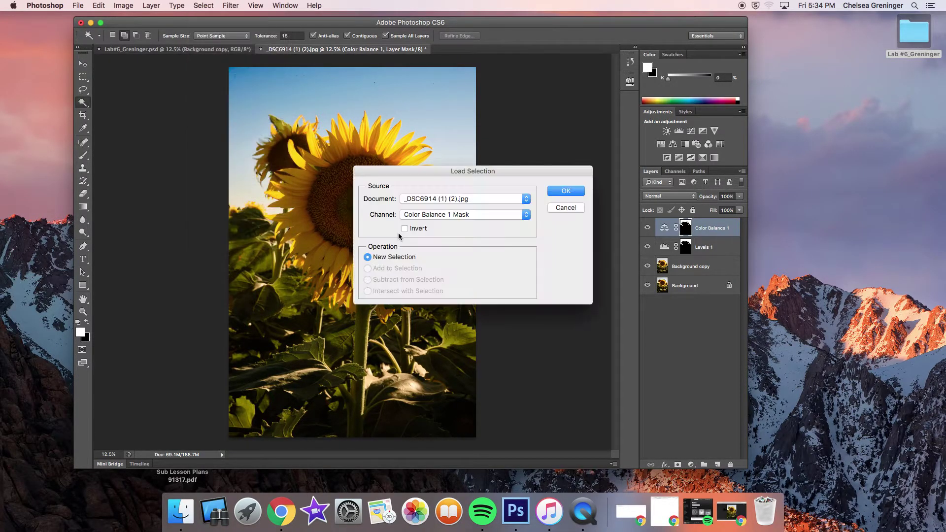
{"action": "left_click", "coordinate": [525, 215]}
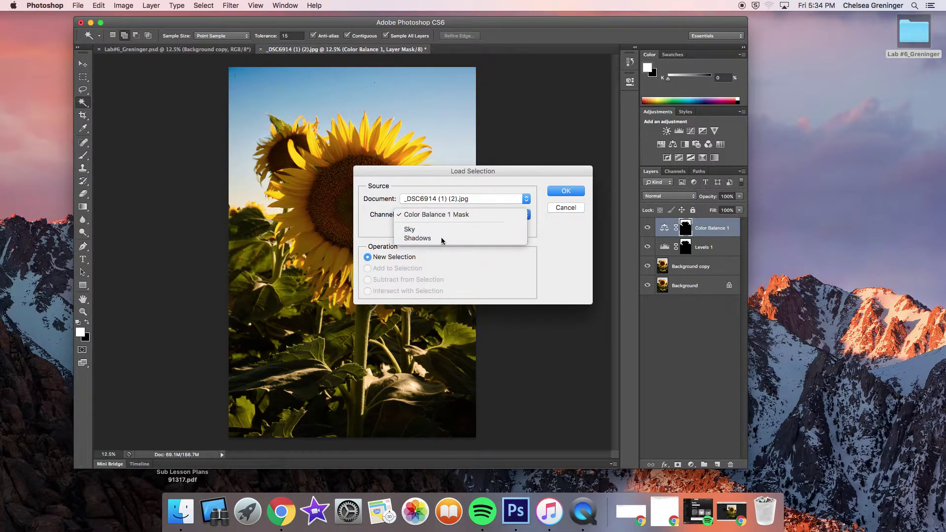
{"action": "left_click", "coordinate": [493, 238]}
{"action": "left_click", "coordinate": [556, 190]}
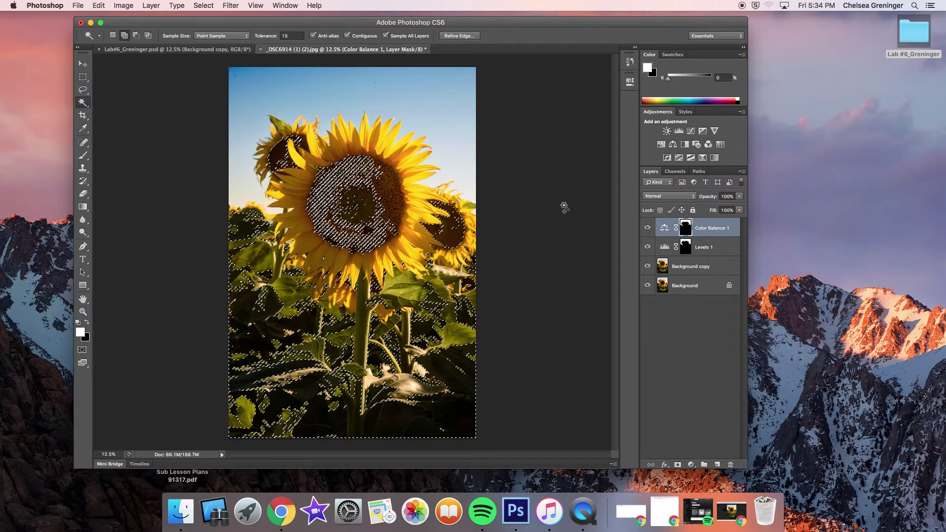
Add a Levels adjustment layer masked to the shadows, slightly lightening the midtones and lowering the white input level.
{"action": "left_click", "coordinate": [678, 131]}
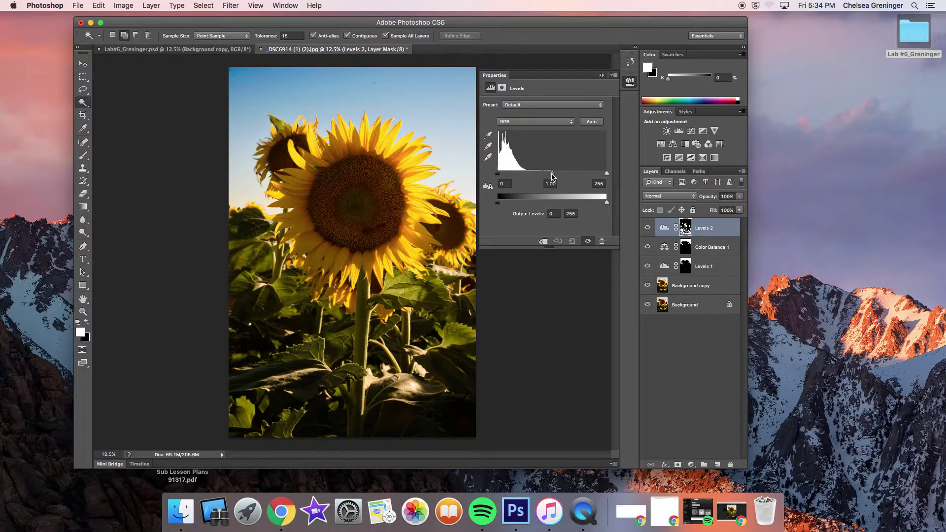
{"action": "left_click_drag", "start_coordinate": [552, 176], "coordinate": [526, 179]}
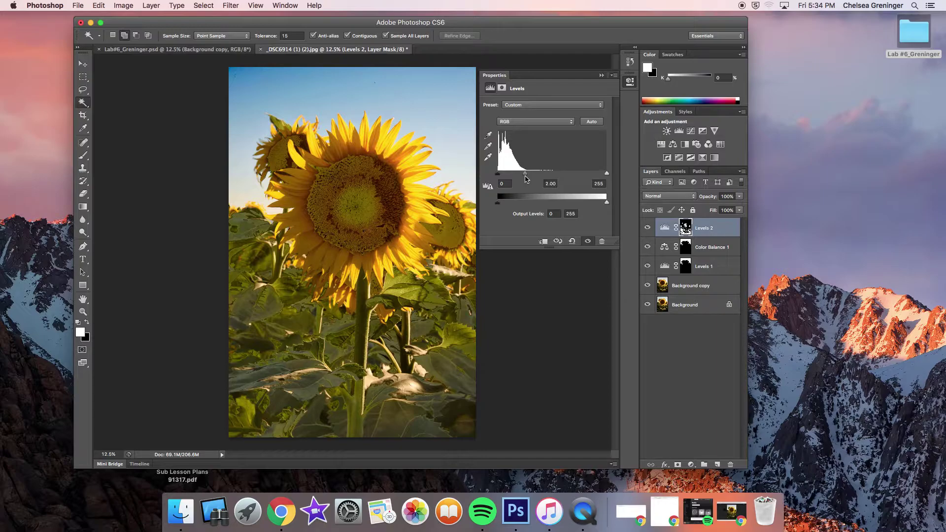
{"action": "left_click_drag", "start_coordinate": [525, 179], "coordinate": [552, 180]}
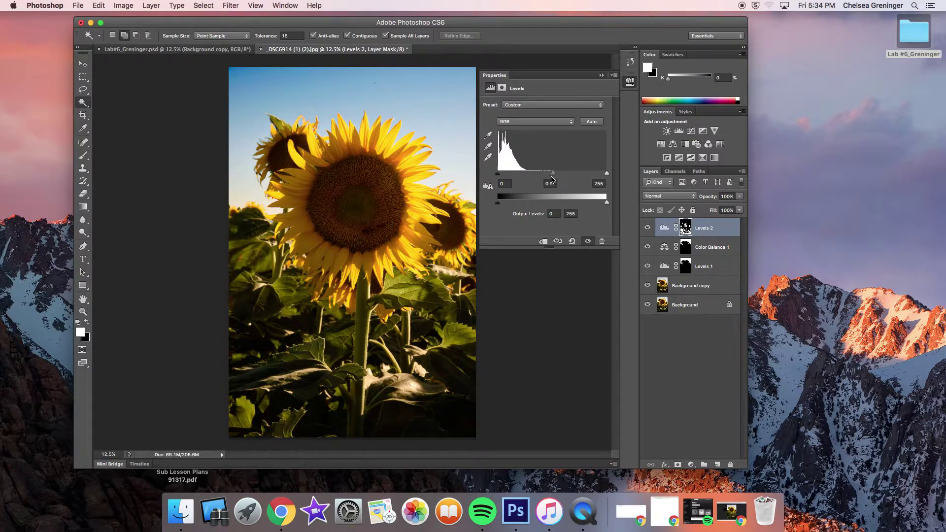
{"action": "left_click_drag", "start_coordinate": [555, 179], "coordinate": [538, 180]}
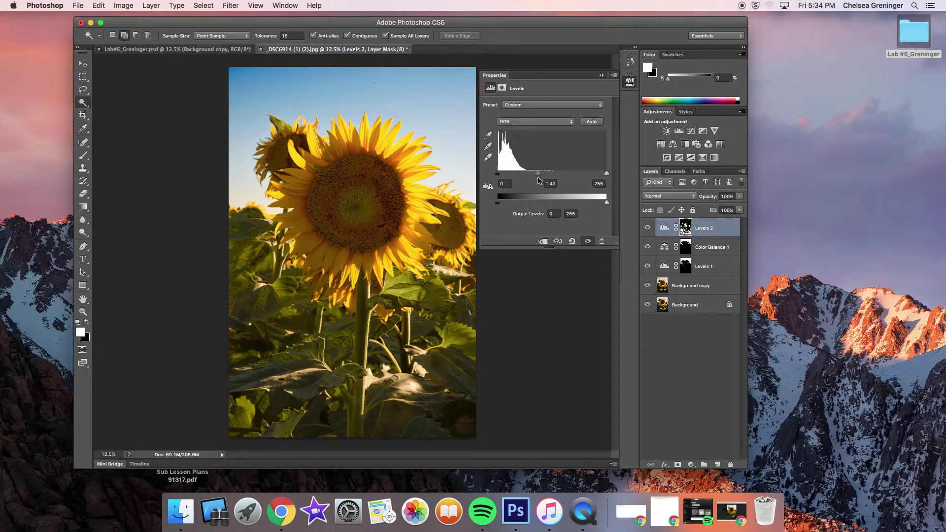
{"action": "left_click_drag", "start_coordinate": [540, 180], "coordinate": [547, 180]}
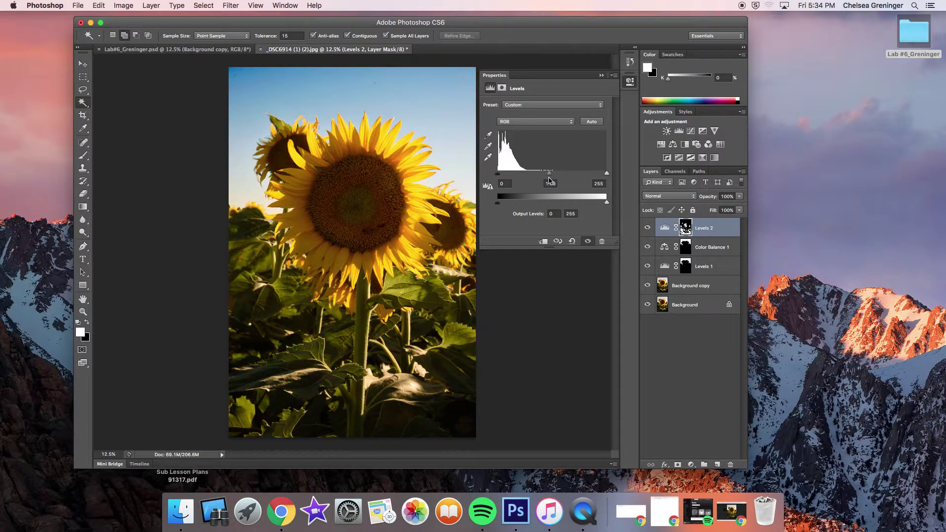
{"action": "left_click_drag", "start_coordinate": [606, 173], "coordinate": [598, 176]}
Refine the edge of the shadows Levels layer's mask with a 2.0 px feather and a slightly negative edge shift.
{"action": "left_click", "coordinate": [502, 89]}
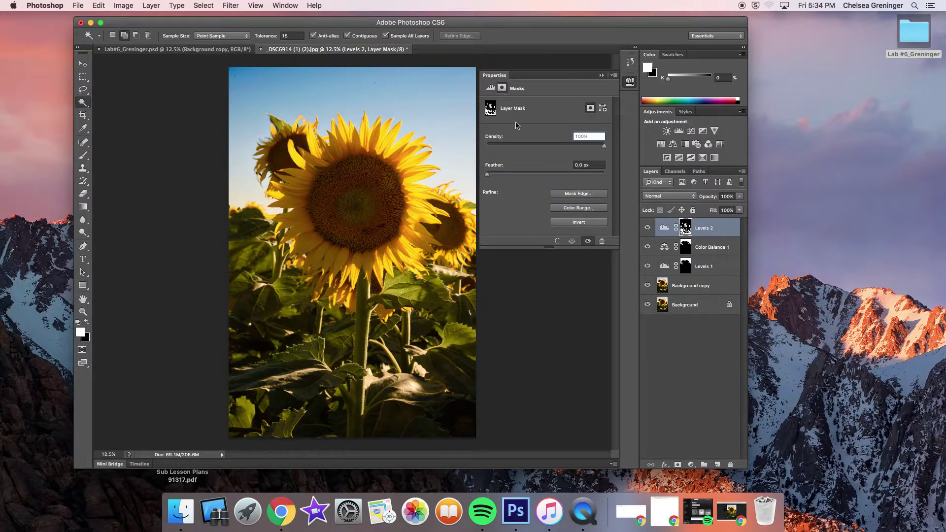
{"action": "left_click", "coordinate": [578, 194]}
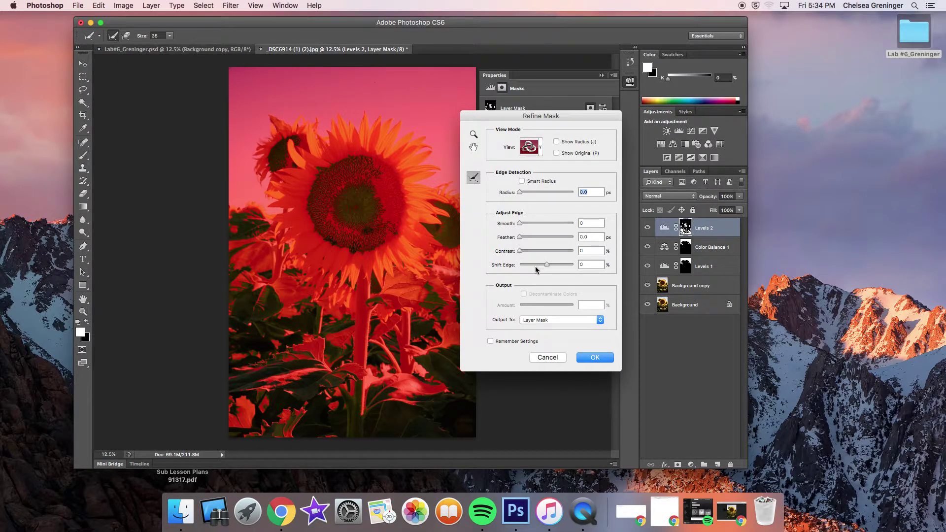
{"action": "left_click_drag", "start_coordinate": [548, 266], "coordinate": [571, 238]}
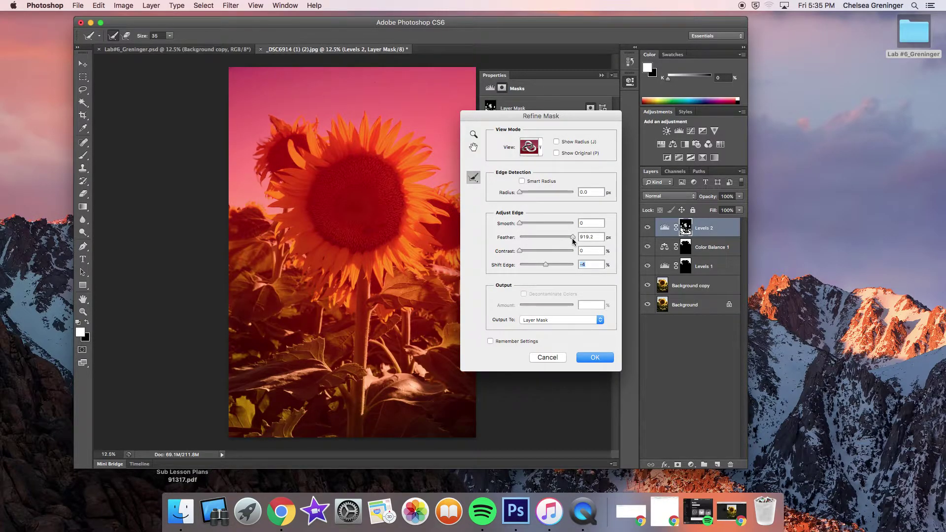
{"action": "left_click_drag", "start_coordinate": [572, 238], "coordinate": [526, 239]}
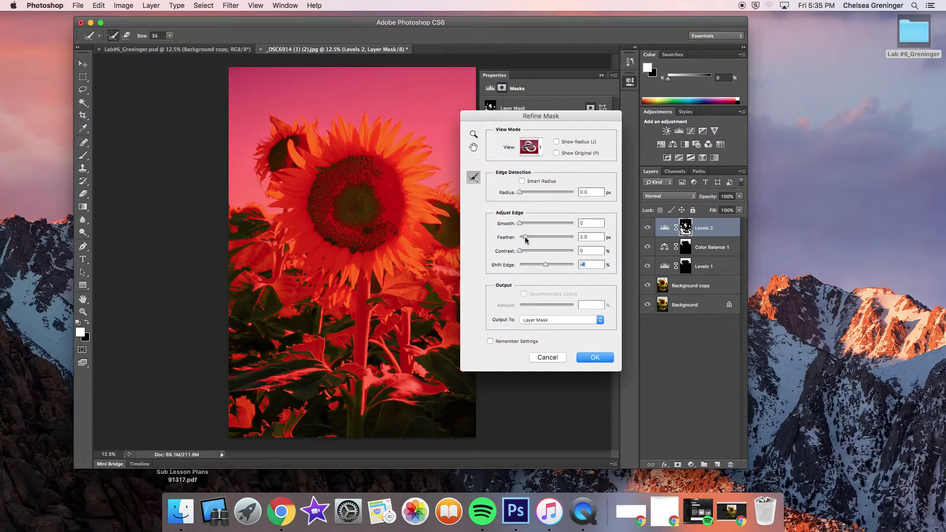
{"action": "left_click_drag", "start_coordinate": [526, 239], "coordinate": [526, 240]}
{"action": "left_click", "coordinate": [595, 355]}
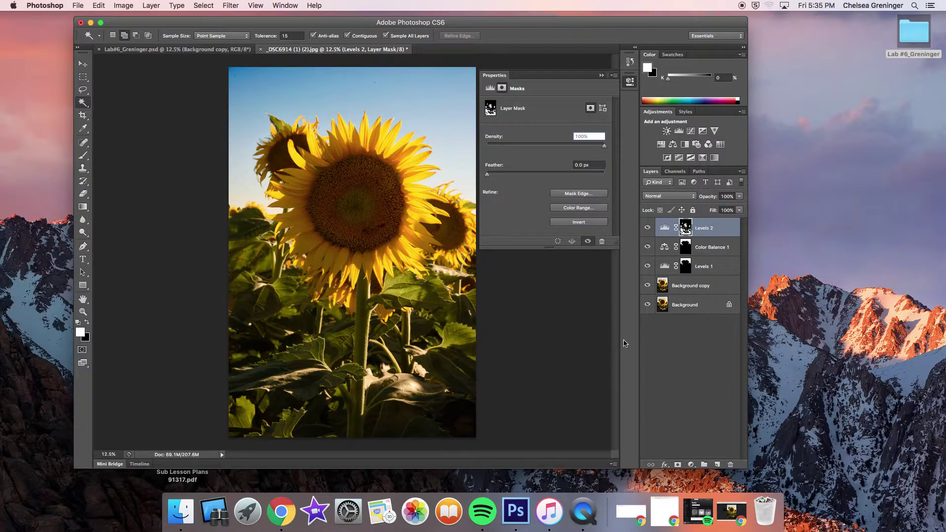
{"action": "left_click", "coordinate": [601, 76]}
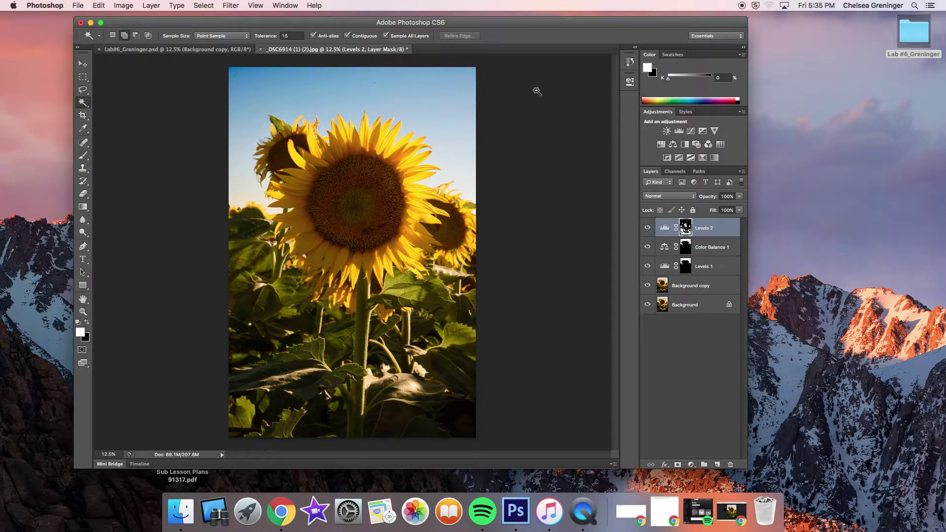
Load the saved Shadows channel as a new selection for another adjustment.
{"action": "left_click", "coordinate": [203, 5]}
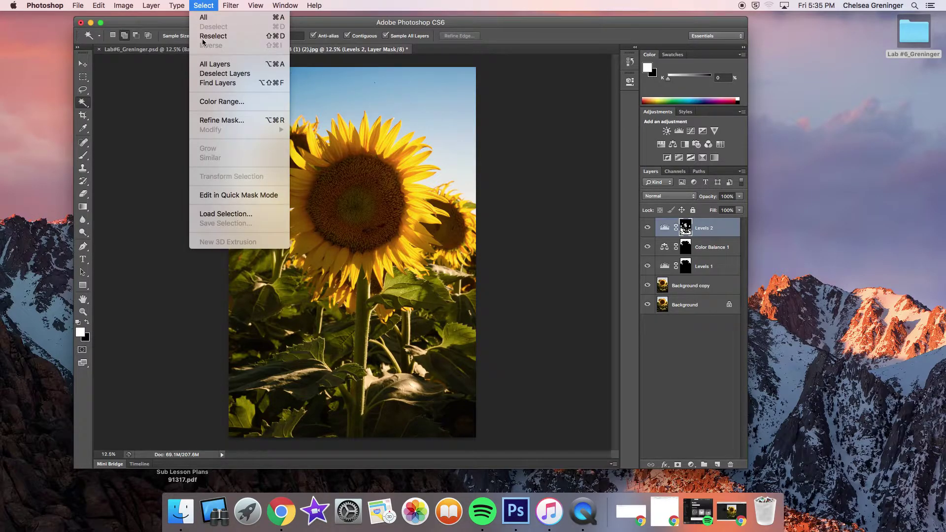
{"action": "left_click", "coordinate": [237, 215]}
{"action": "left_click", "coordinate": [449, 218]}
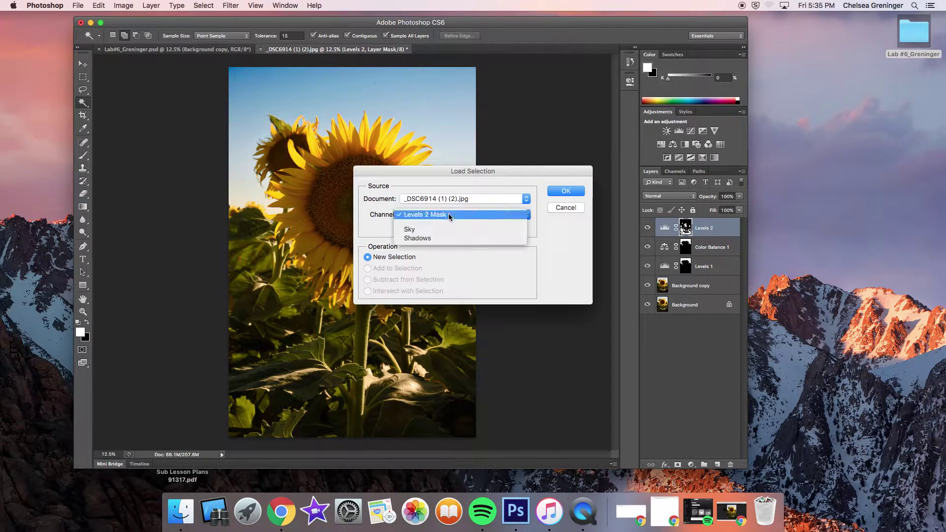
{"action": "left_click", "coordinate": [429, 241]}
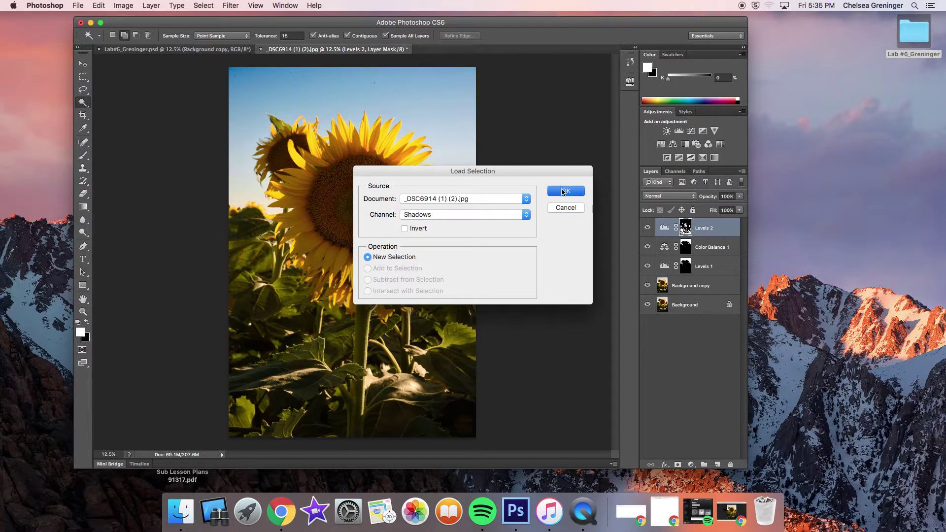
{"action": "left_click", "coordinate": [564, 192]}
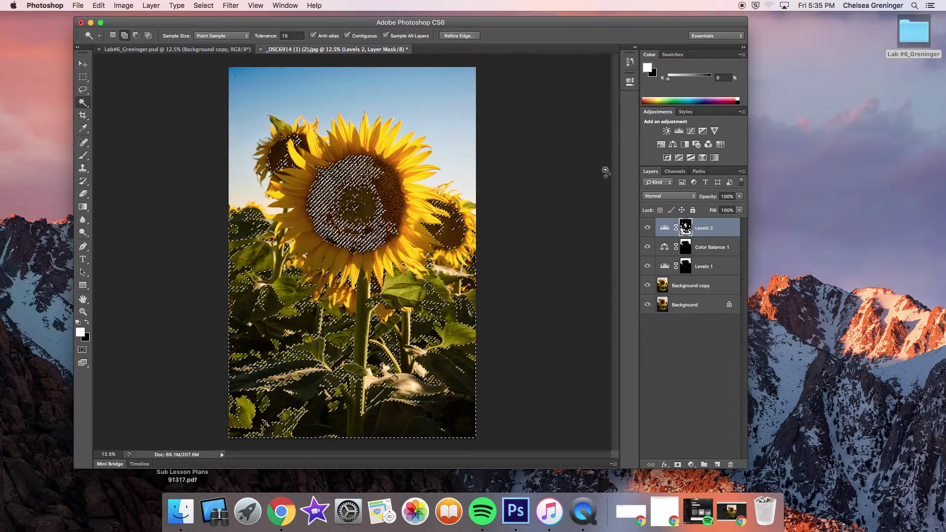
Add a Color Balance adjustment layer masked to the shadows, with midtones at Cyan-Red -7, Magenta-Green +18 and Yellow-Blue slightly toward yellow.
{"action": "left_click", "coordinate": [672, 143]}
{"action": "left_click_drag", "start_coordinate": [532, 126], "coordinate": [538, 145]}
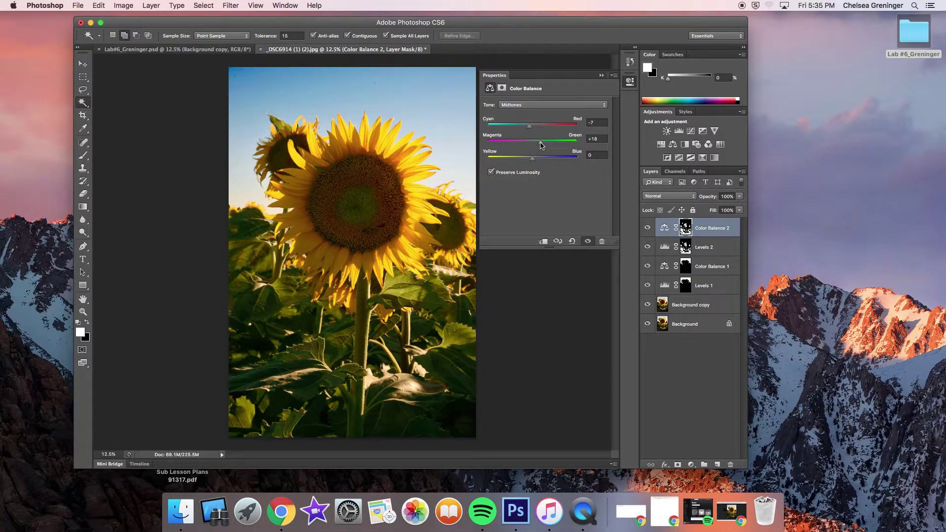
{"action": "left_click_drag", "start_coordinate": [521, 162], "coordinate": [529, 162]}
Refine the edge of the shadows Color Balance layer's mask with a slight feather.
{"action": "left_click", "coordinate": [501, 90]}
{"action": "left_click", "coordinate": [562, 194]}
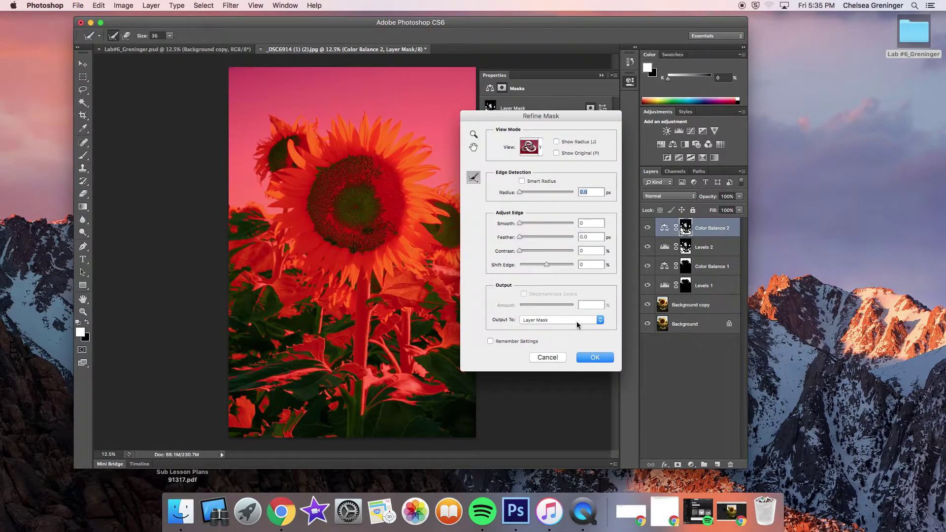
{"action": "left_click_drag", "start_coordinate": [520, 240], "coordinate": [528, 239]}
{"action": "left_click", "coordinate": [596, 359]}
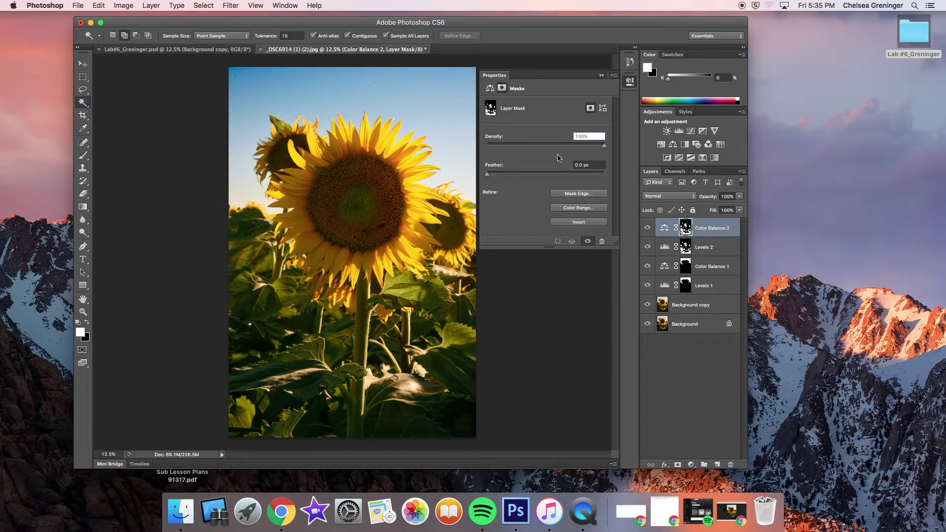
{"action": "left_click", "coordinate": [601, 75]}
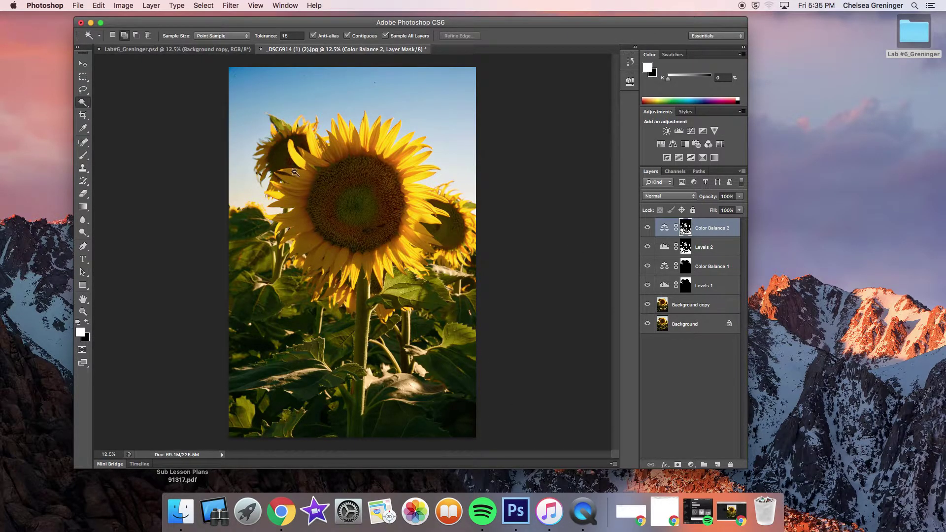
{"action": "left_click", "coordinate": [230, 6]}
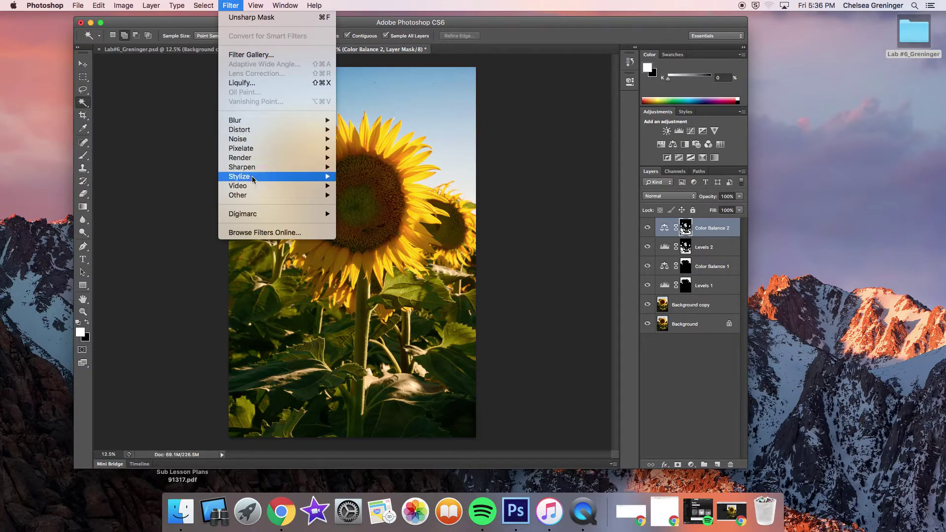
{"action": "mouse_move", "coordinate": [295, 167]}
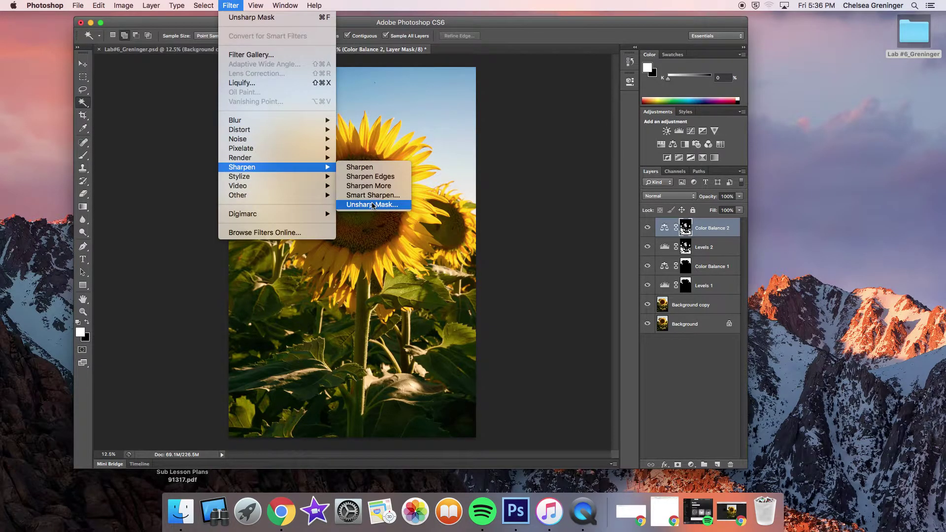
{"action": "left_click", "coordinate": [372, 205]}
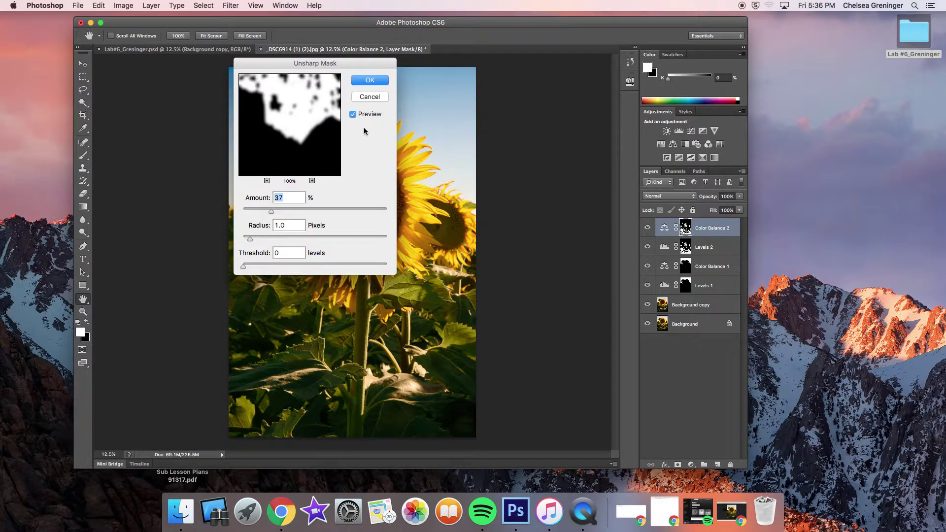
{"action": "left_click", "coordinate": [370, 97]}
Make the Background copy layer the active layer.
{"action": "left_click", "coordinate": [690, 305]}
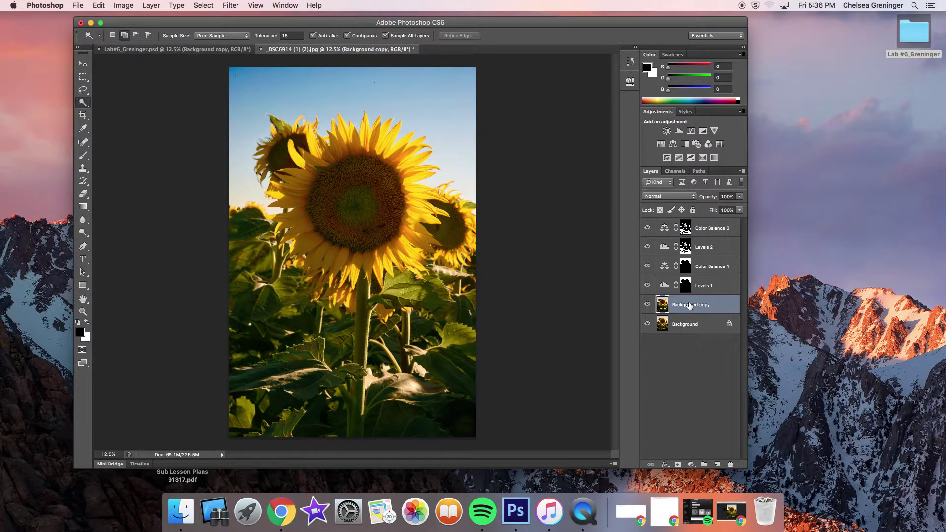
{"action": "left_click", "coordinate": [198, 5]}
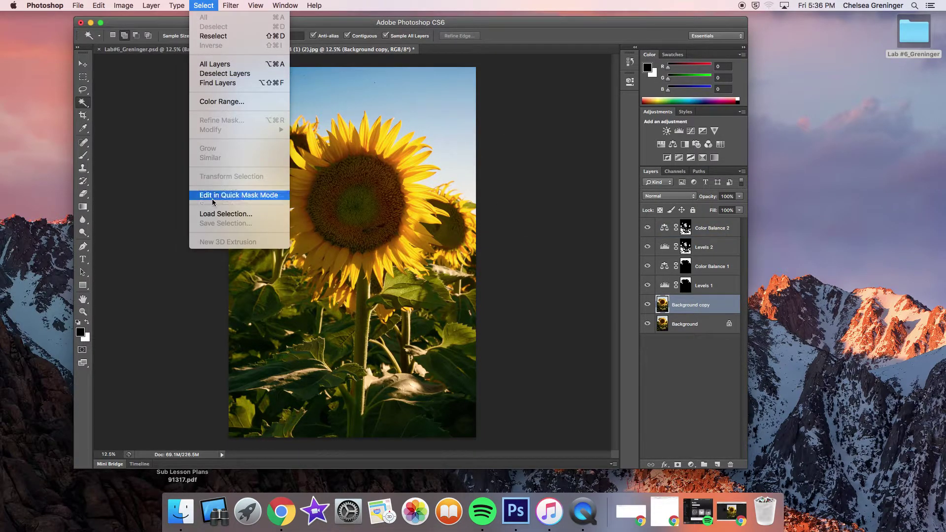
{"action": "left_click", "coordinate": [217, 214]}
{"action": "left_click_drag", "start_coordinate": [397, 171], "coordinate": [505, 75]}
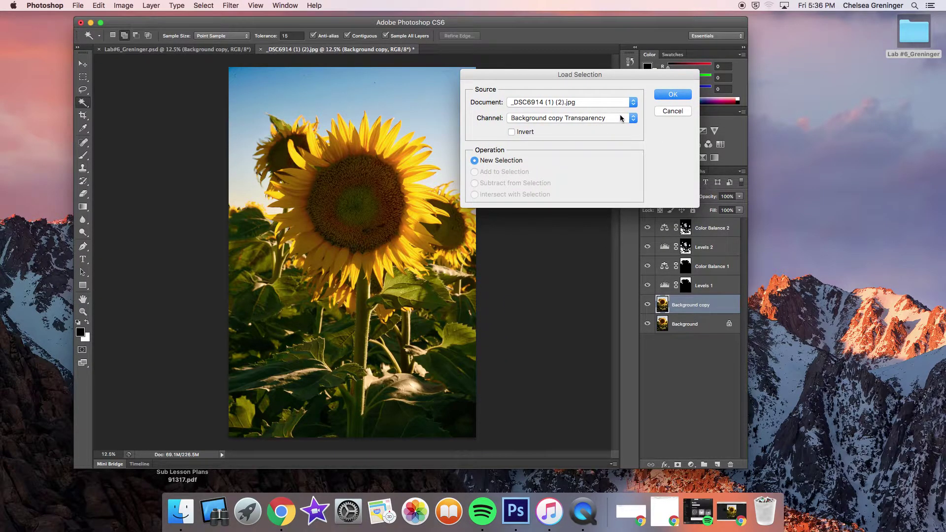
{"action": "left_click", "coordinate": [671, 112]}
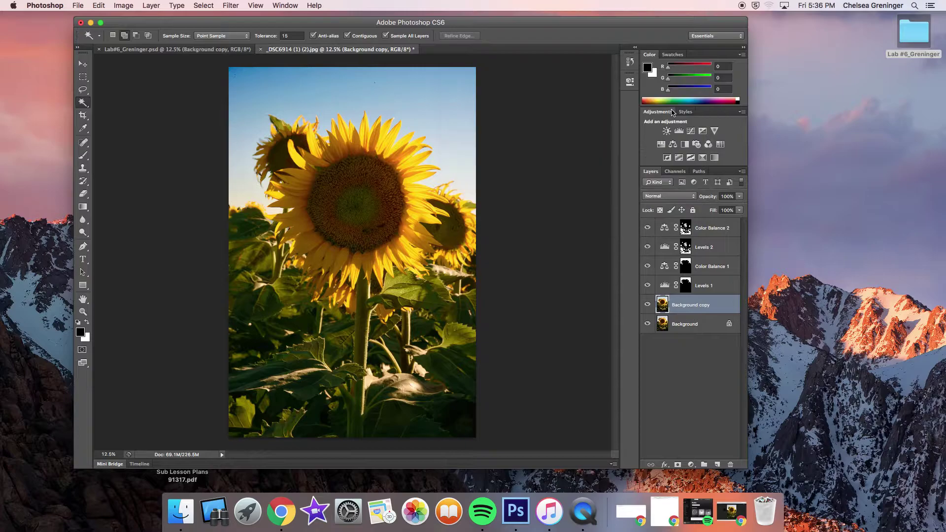
Apply a light Unsharp Mask to the Background copy layer, using a low amount, a 1.0-pixel radius and threshold 0.
{"action": "left_click", "coordinate": [231, 6]}
{"action": "mouse_move", "coordinate": [243, 167]}
{"action": "left_click", "coordinate": [370, 206]}
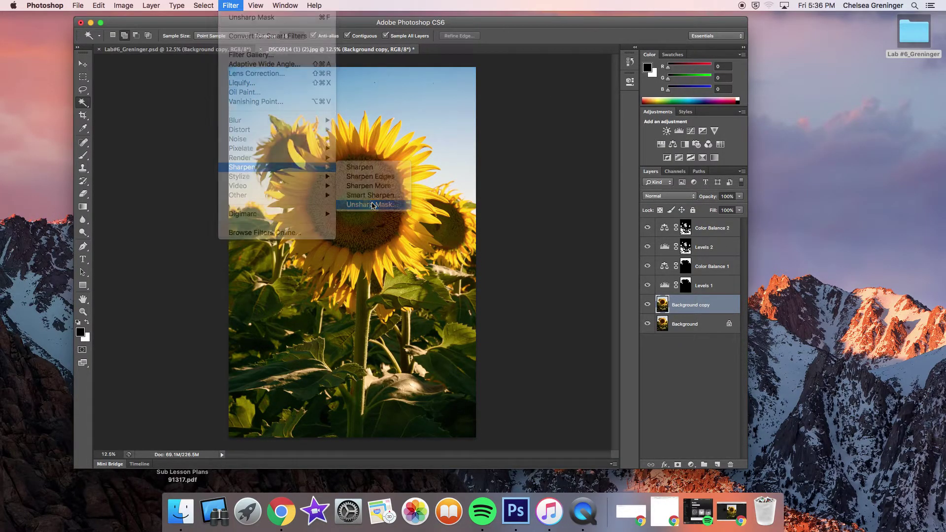
{"action": "left_click_drag", "start_coordinate": [317, 102], "coordinate": [310, 139]}
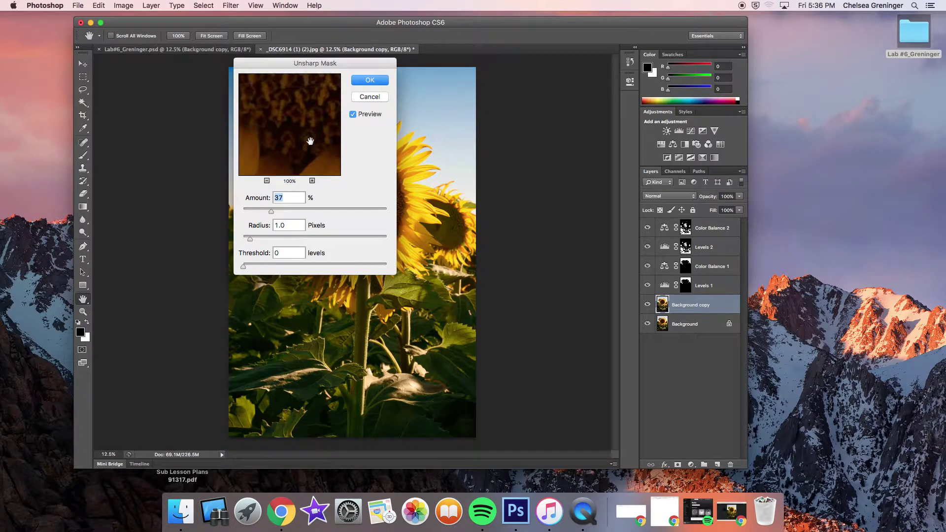
{"action": "left_click_drag", "start_coordinate": [317, 99], "coordinate": [252, 116]}
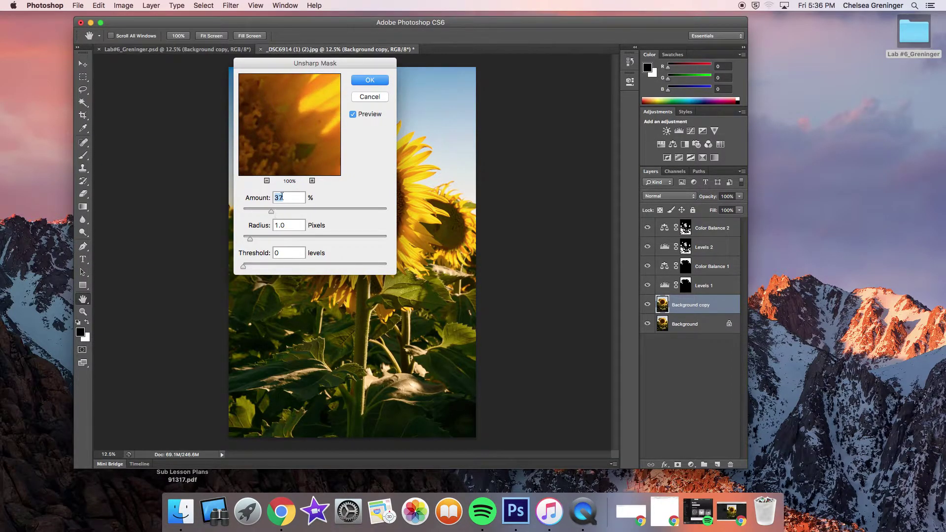
{"action": "left_click_drag", "start_coordinate": [271, 212], "coordinate": [256, 213]}
{"action": "left_click_drag", "start_coordinate": [256, 214], "coordinate": [252, 214]}
{"action": "left_click_drag", "start_coordinate": [251, 213], "coordinate": [249, 212]}
{"action": "left_click", "coordinate": [383, 80]}
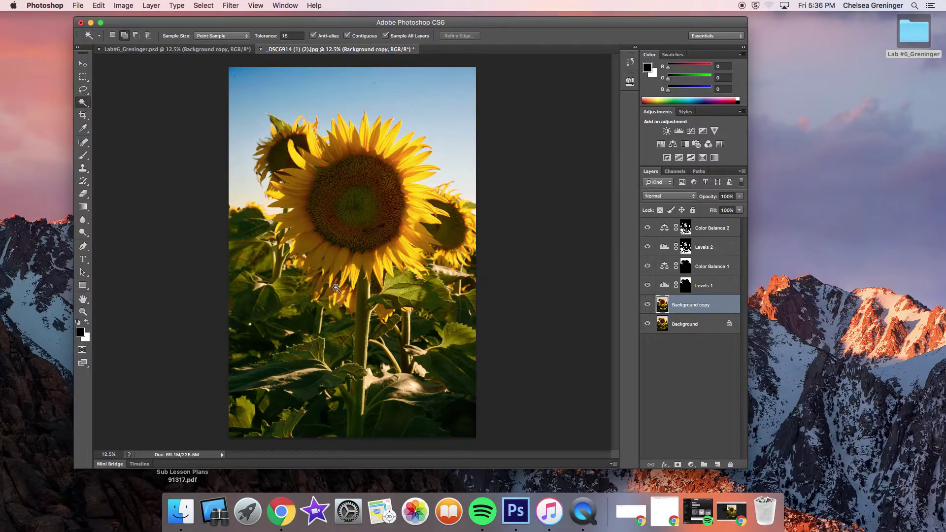
Resize the image to a document height of 17 inches at a resolution of 300 pixels/inch, keeping proportions constrained.
{"action": "left_click", "coordinate": [126, 7]}
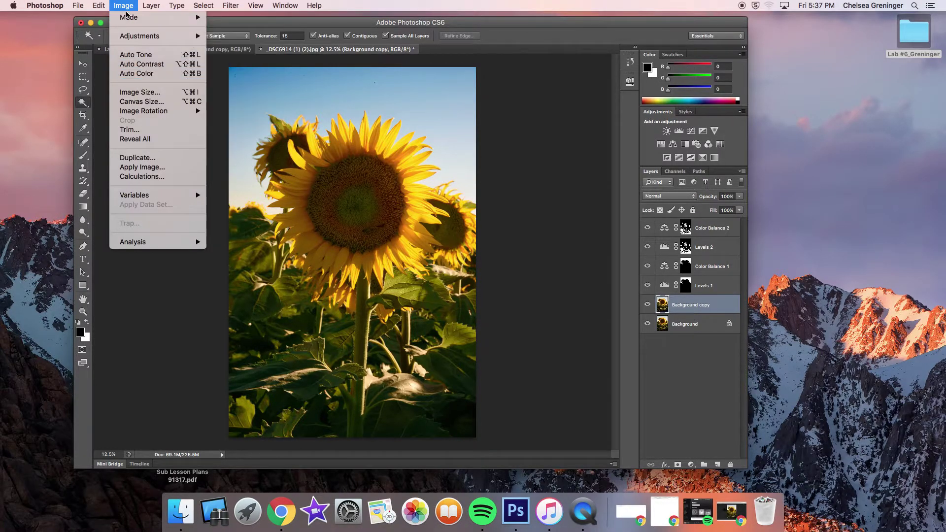
{"action": "left_click", "coordinate": [149, 91]}
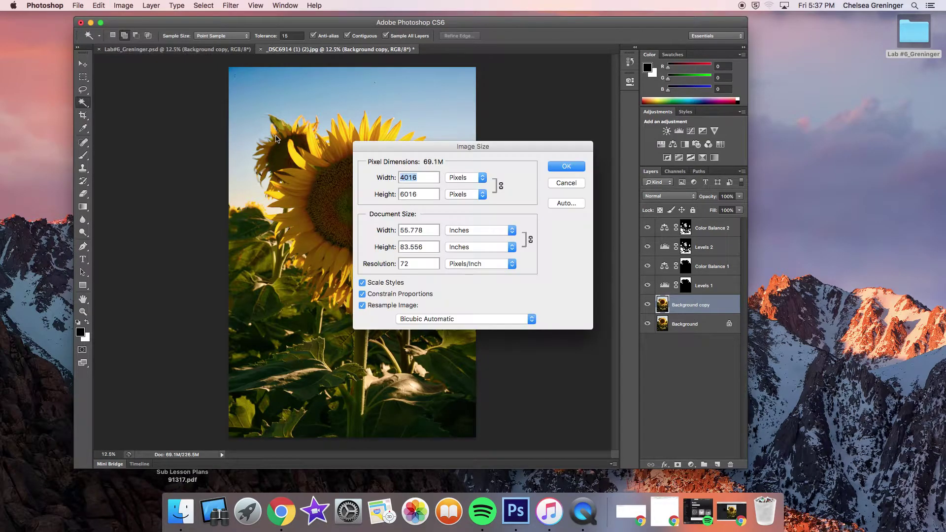
{"action": "left_click", "coordinate": [425, 247]}
{"action": "left_click_drag", "start_coordinate": [423, 247], "coordinate": [389, 248]}
{"action": "type", "text": "17"}
{"action": "key", "text": "Tab"}
{"action": "type", "text": "300"}
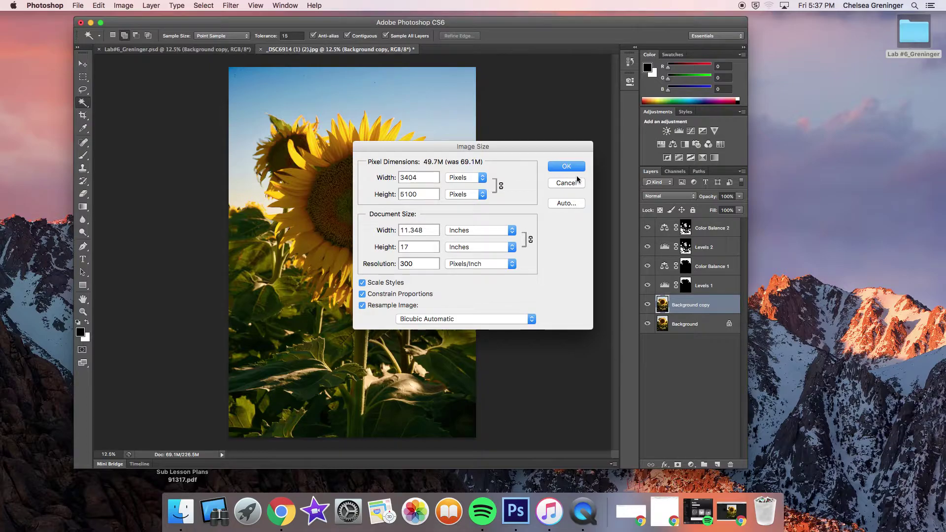
{"action": "left_click", "coordinate": [566, 166]}
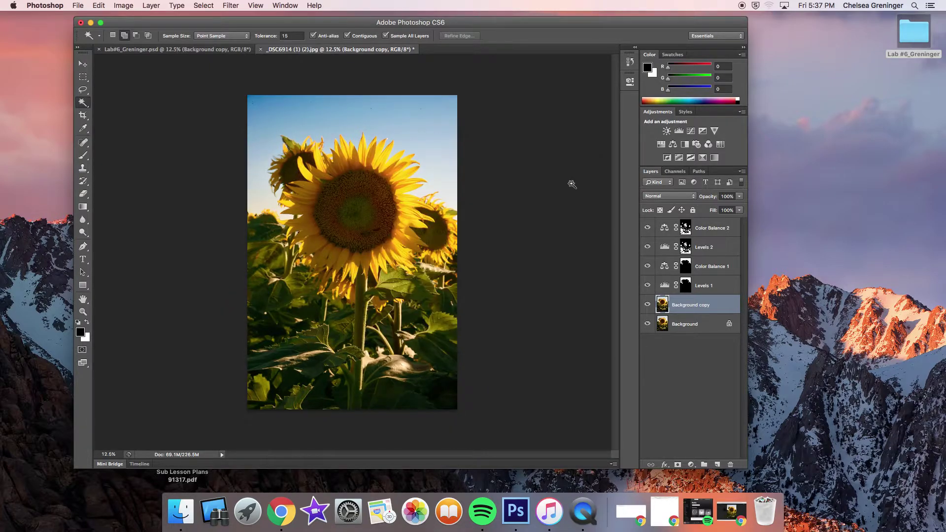
Save the layered image in Photoshop format in the lab folder, named Lab#6_ plus the student's last name, with Maximize Compatibility on.
{"action": "left_click", "coordinate": [78, 6]}
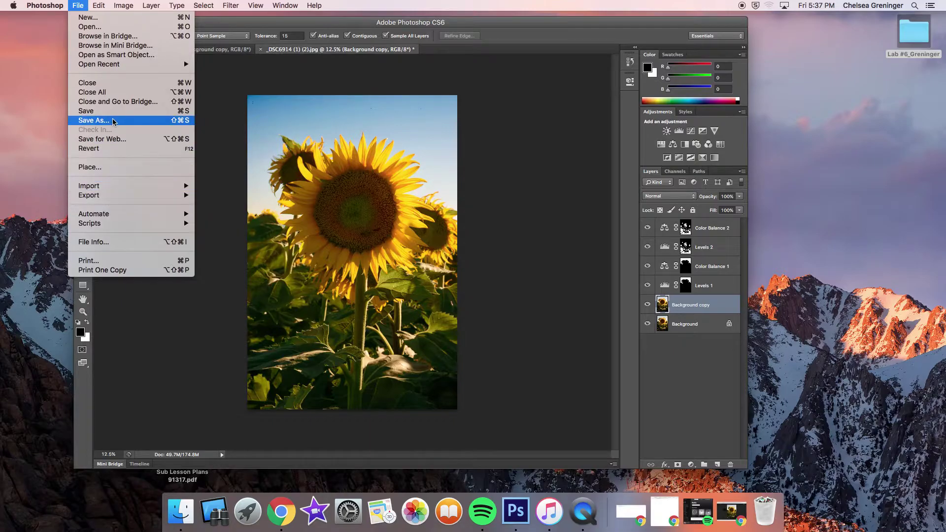
{"action": "left_click", "coordinate": [93, 120]}
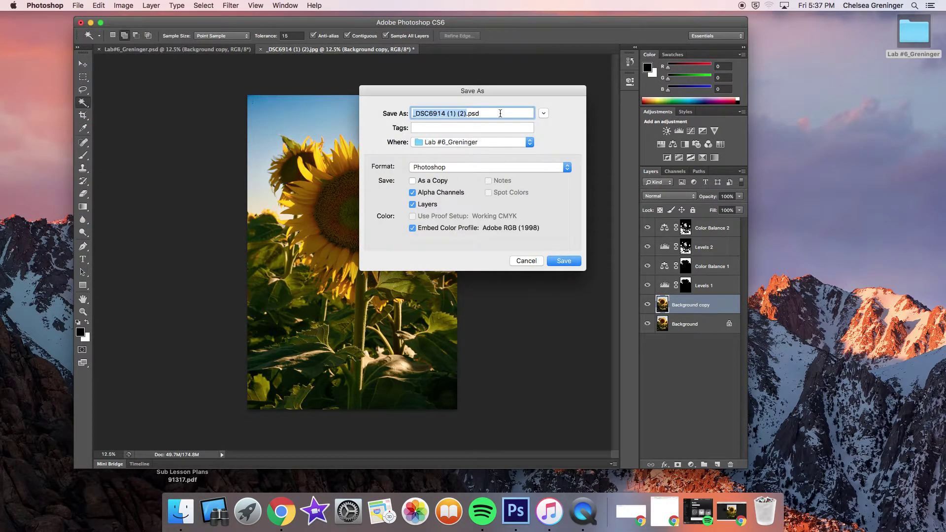
{"action": "type", "text": "Lab#"}
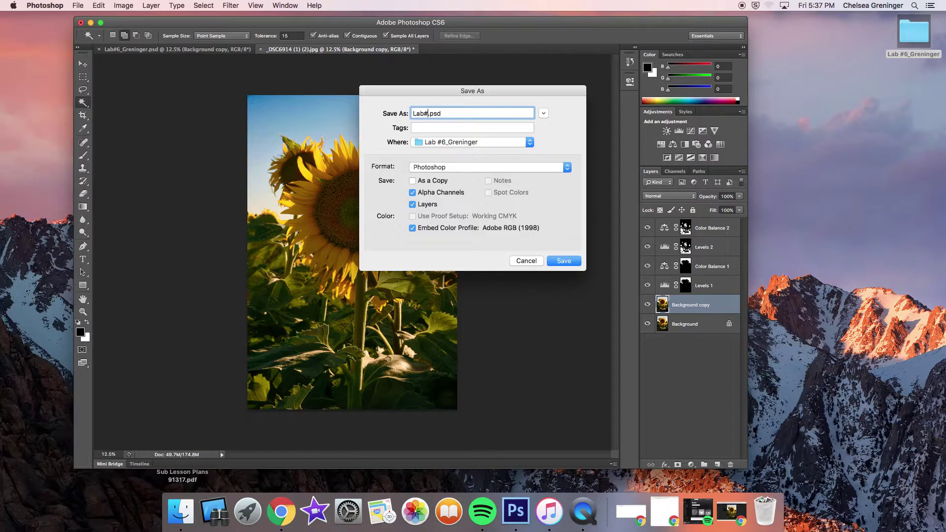
{"action": "type", "text": "6+"}
{"action": "key", "text": "BackSpace"}
{"action": "type", "text": "_Grneing"}
{"action": "key", "text": "BackSpace"}
{"action": "key", "text": "BackSpace"}
{"action": "key", "text": "BackSpace"}
{"action": "key", "text": "BackSpace"}
{"action": "key", "text": "BackSpace"}
{"action": "type", "text": "eninger"}
{"action": "left_click", "coordinate": [568, 265]}
{"action": "left_click", "coordinate": [573, 211]}
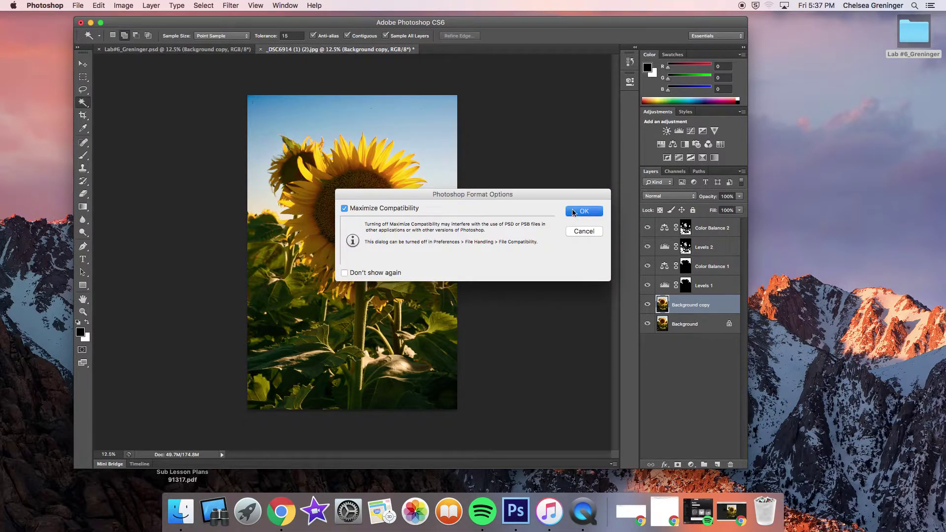
Save a JPEG copy under the same name in the lab folder, at Maximum quality 12 with the Baseline ("Standard") format option.
{"action": "left_click", "coordinate": [77, 6]}
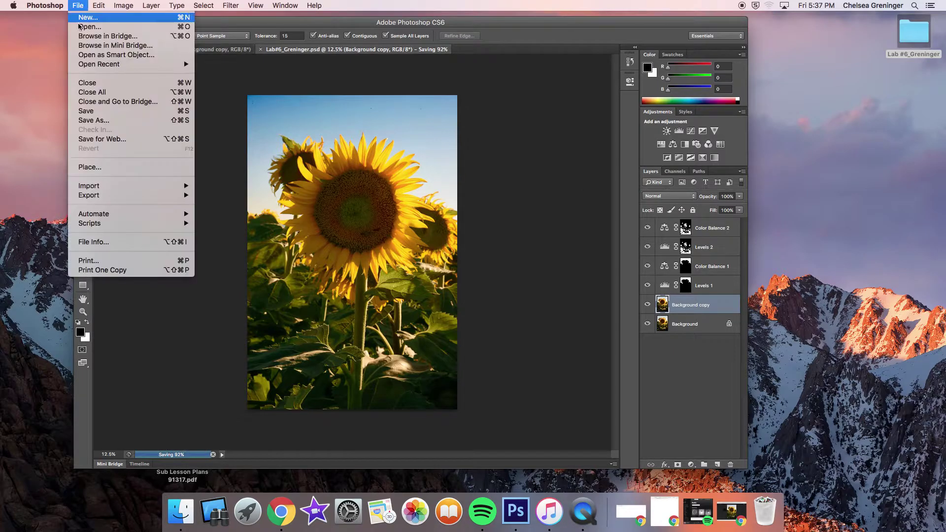
{"action": "left_click", "coordinate": [98, 120]}
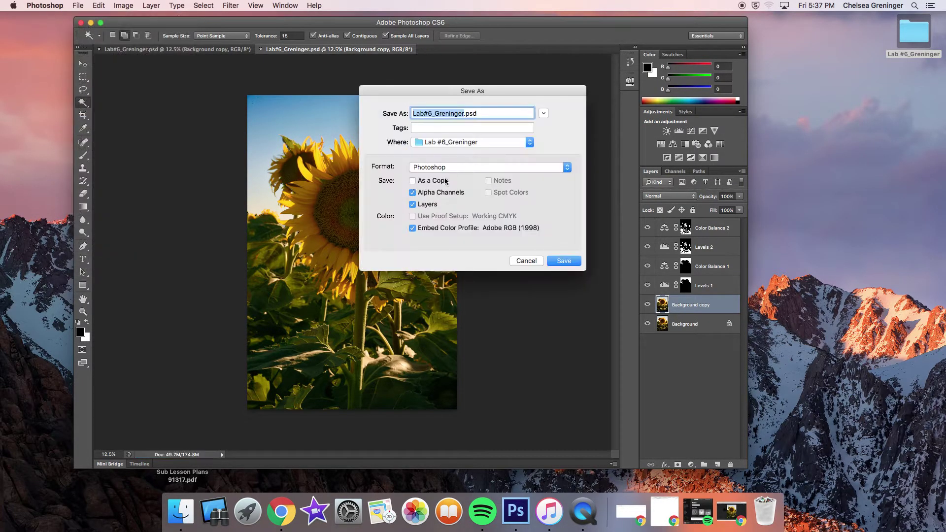
{"action": "left_click", "coordinate": [482, 171]}
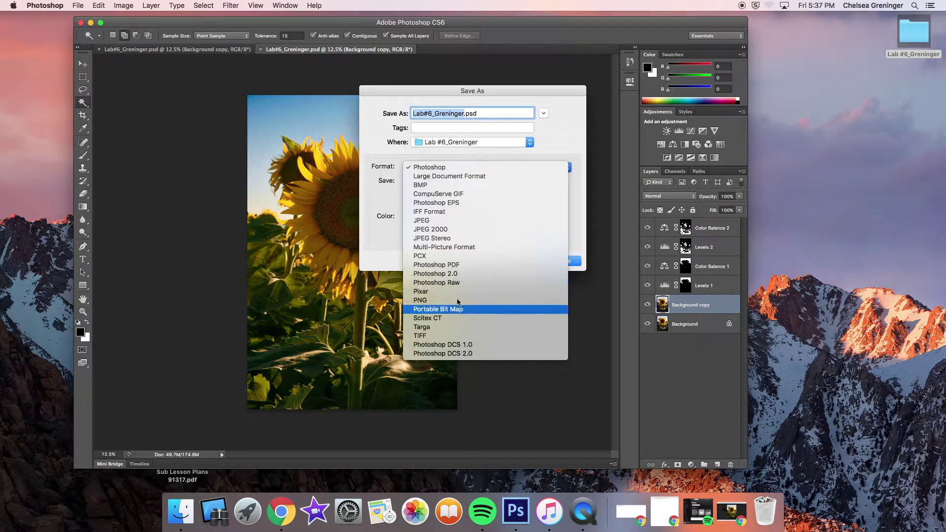
{"action": "left_click", "coordinate": [463, 221]}
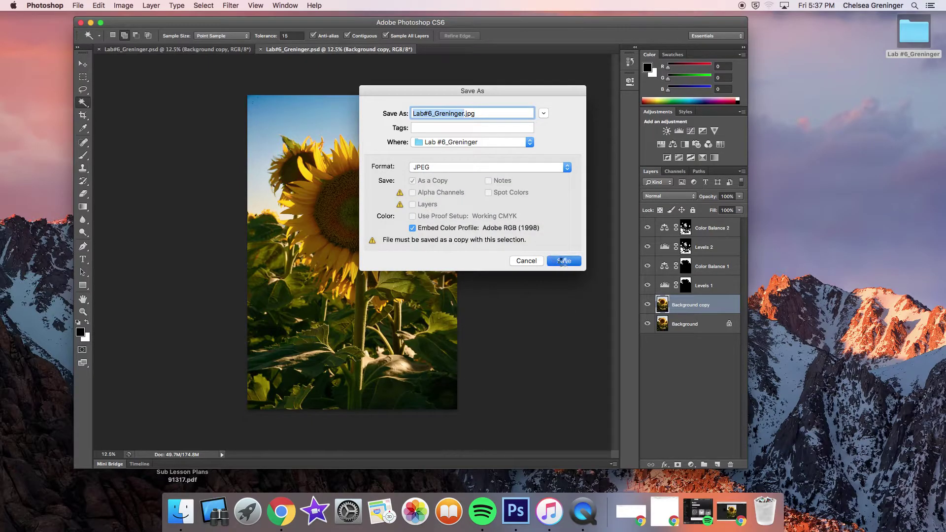
{"action": "left_click", "coordinate": [563, 261]}
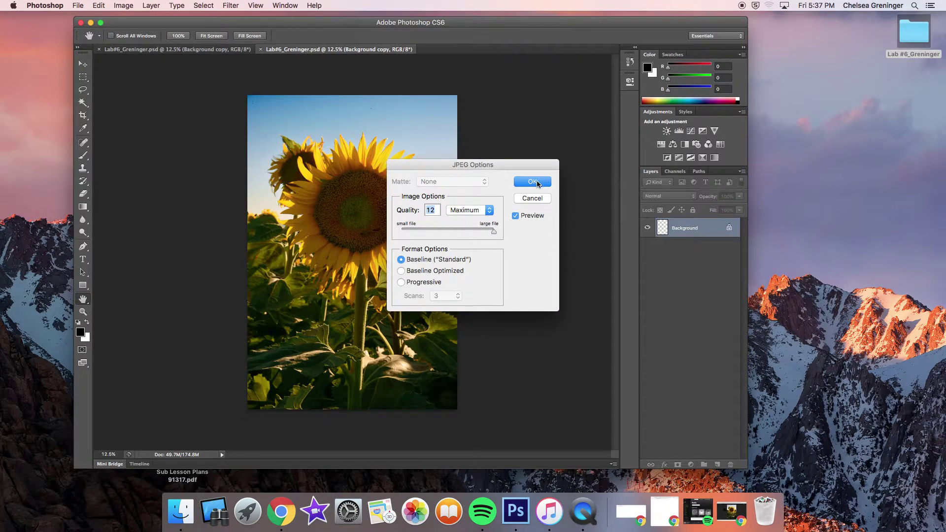
{"action": "left_click", "coordinate": [537, 182]}
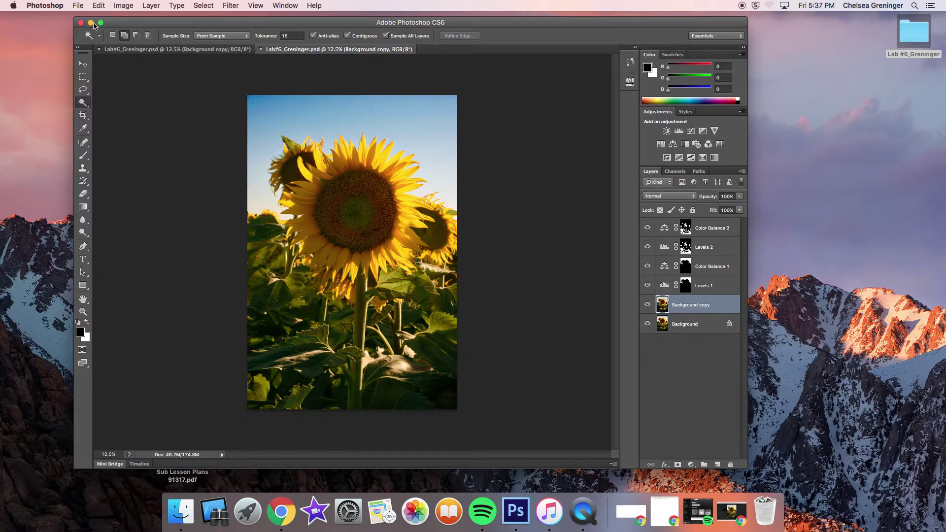
Minimize the Photoshop window, open the Lab #6 folder on the desktop and open the saved PSD from it.
{"action": "left_click", "coordinate": [92, 22]}
{"action": "left_click_drag", "start_coordinate": [914, 33], "coordinate": [854, 45]}
{"action": "double_click", "coordinate": [853, 45]}
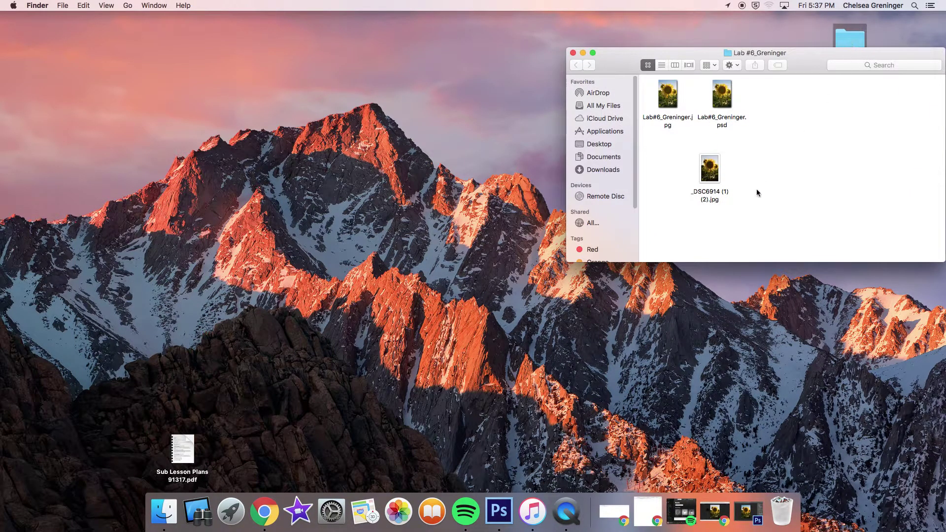
{"action": "double_click", "coordinate": [723, 96]}
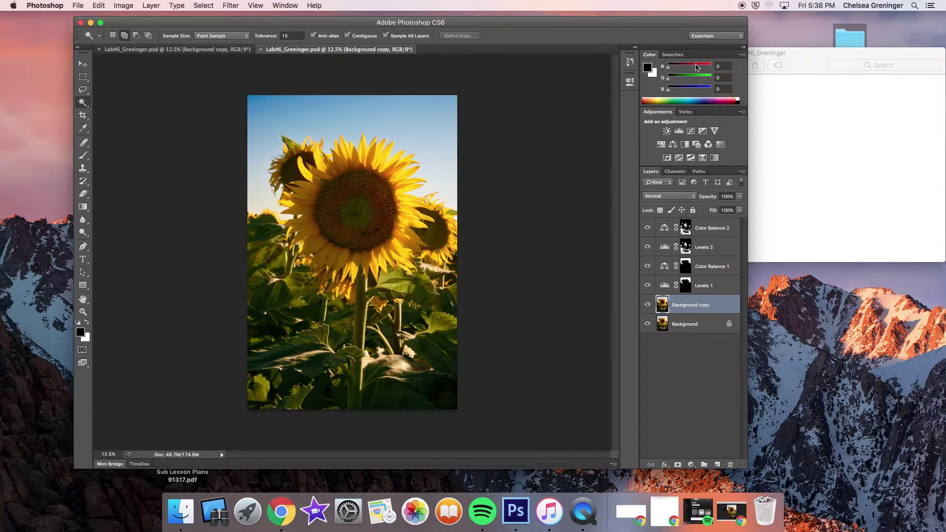
Move the Photoshop window aside and open the original photo _DSC6914 (1) (2).jpg from the lab folder in Preview.
{"action": "left_click_drag", "start_coordinate": [664, 21], "coordinate": [744, 150]}
{"action": "left_click", "coordinate": [754, 116]}
{"action": "left_click", "coordinate": [709, 168]}
{"action": "double_click", "coordinate": [709, 167]}
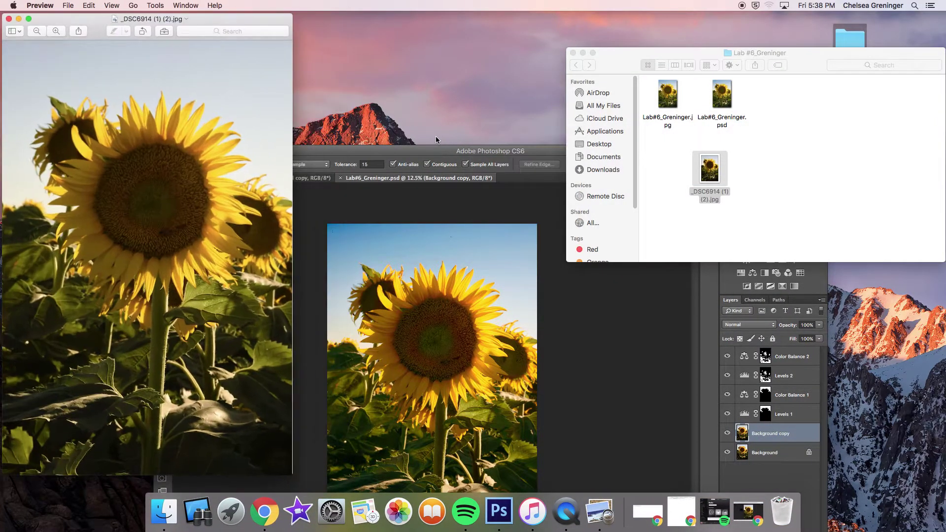
Shrink the original photo's window and place it beside the edited image for a before-and-after comparison.
{"action": "left_click", "coordinate": [429, 156]}
{"action": "left_click_drag", "start_coordinate": [362, 154], "coordinate": [466, 4]}
{"action": "left_click_drag", "start_coordinate": [200, 24], "coordinate": [322, 49]}
{"action": "left_click_drag", "start_coordinate": [126, 497], "coordinate": [143, 393]}
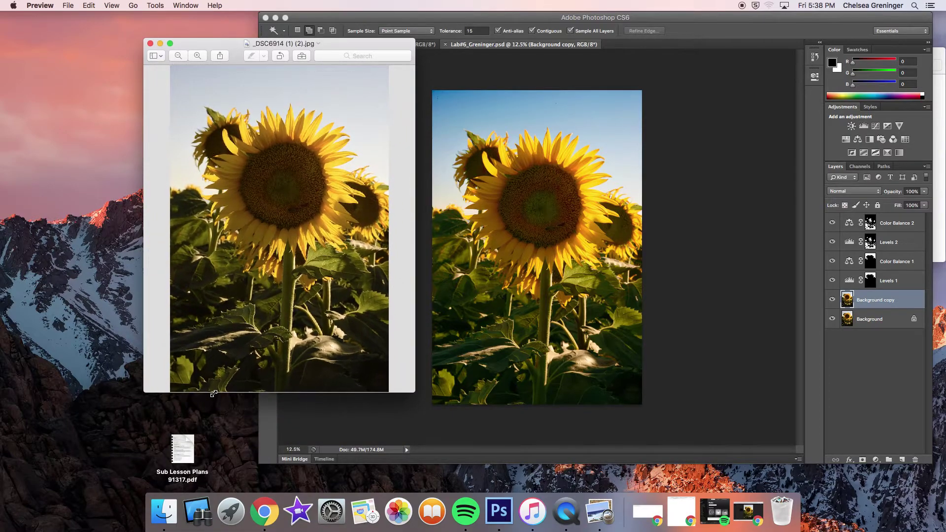
{"action": "left_click_drag", "start_coordinate": [333, 45], "coordinate": [348, 72]}
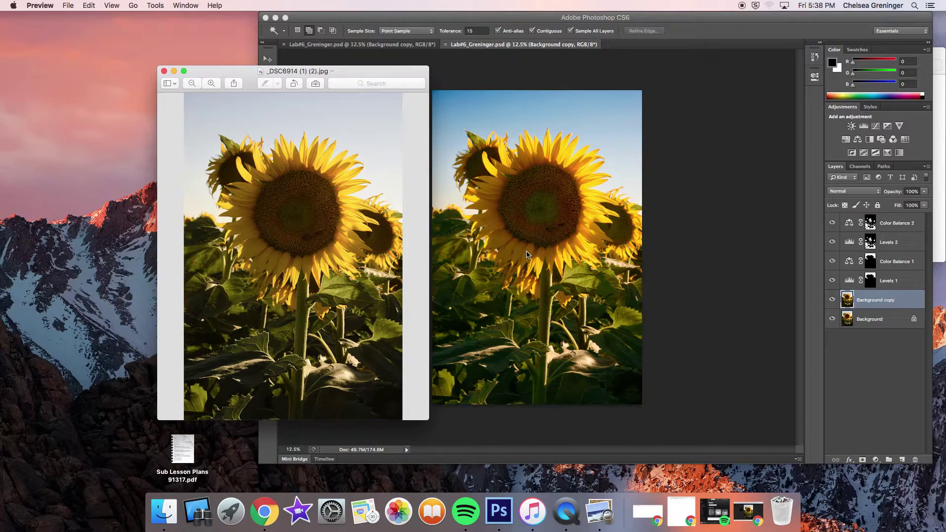
Close the original photo, minimize Photoshop and close the lab folder window.
{"action": "left_click", "coordinate": [164, 71]}
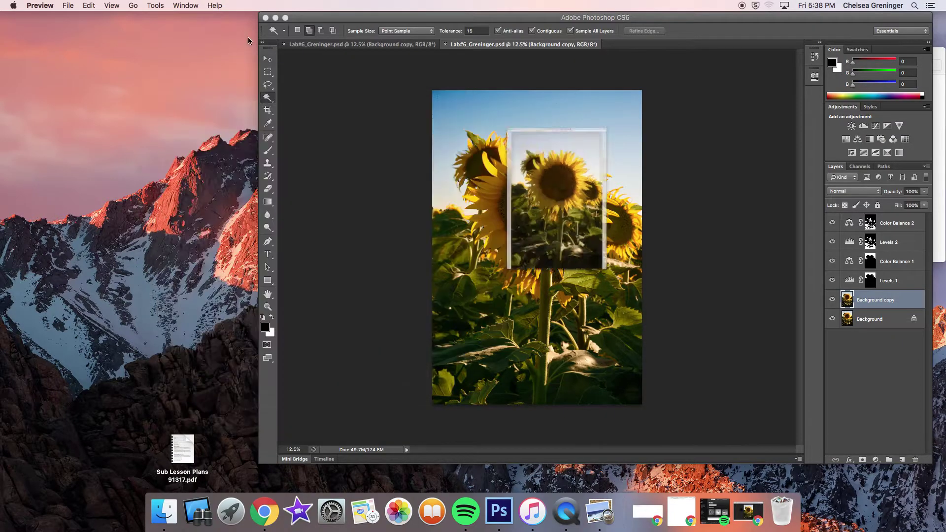
{"action": "left_click", "coordinate": [275, 18]}
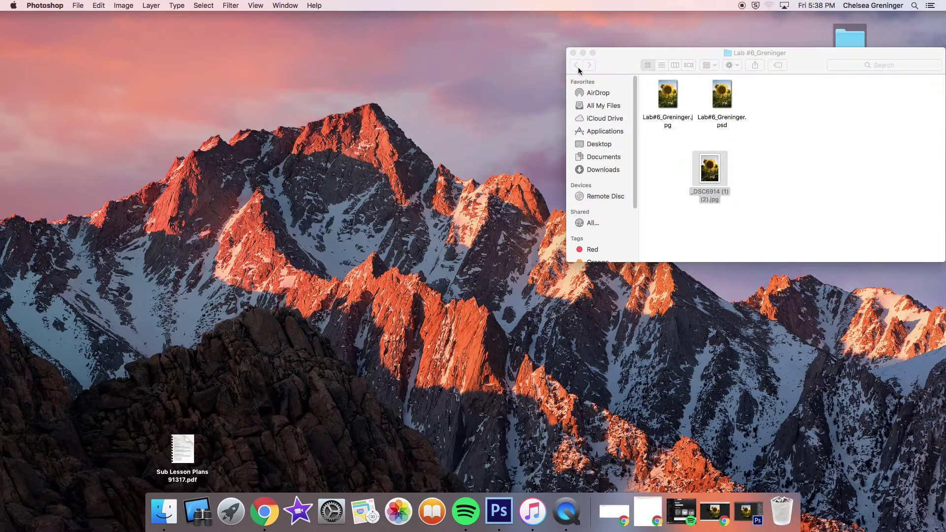
{"action": "left_click", "coordinate": [623, 68]}
{"action": "left_click", "coordinate": [573, 53]}
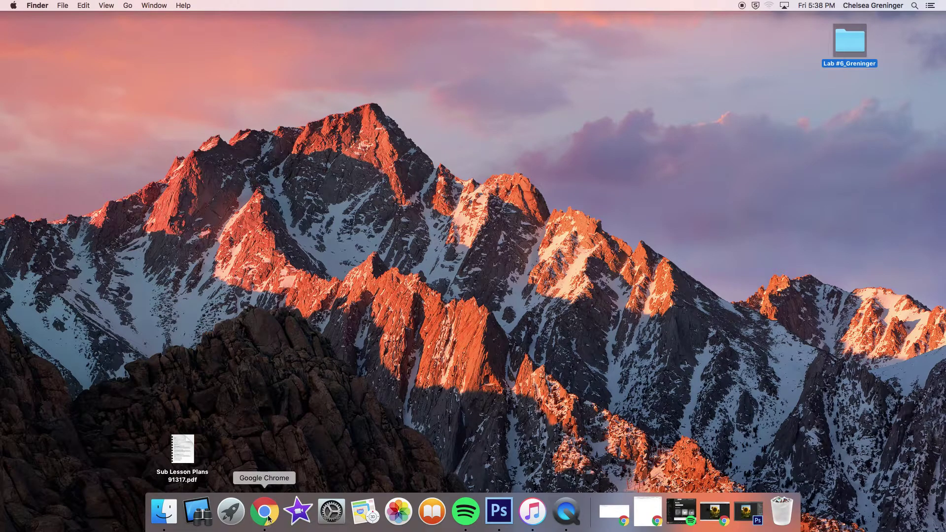
Switch to Chrome, show the Schoology Week 9 (Oct. 2-6) page and widen the browser window.
{"action": "left_click", "coordinate": [646, 517]}
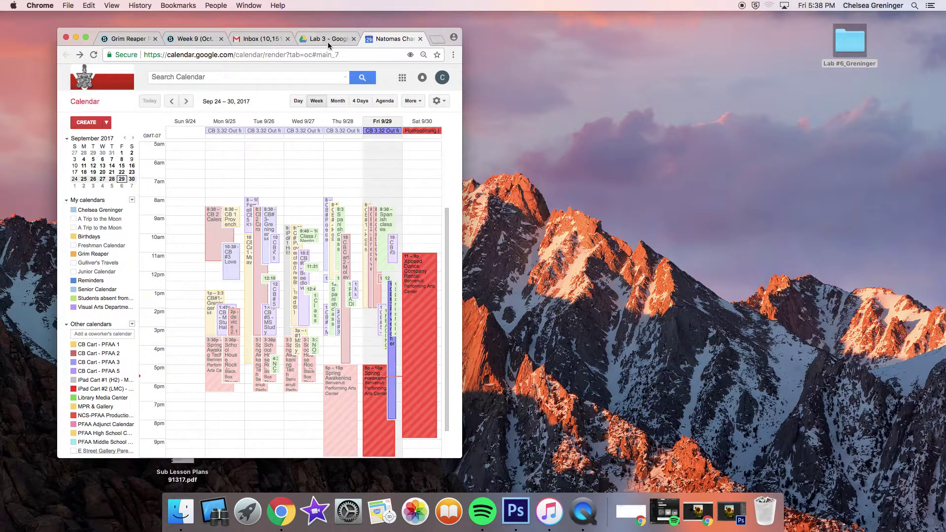
{"action": "left_click", "coordinate": [189, 40]}
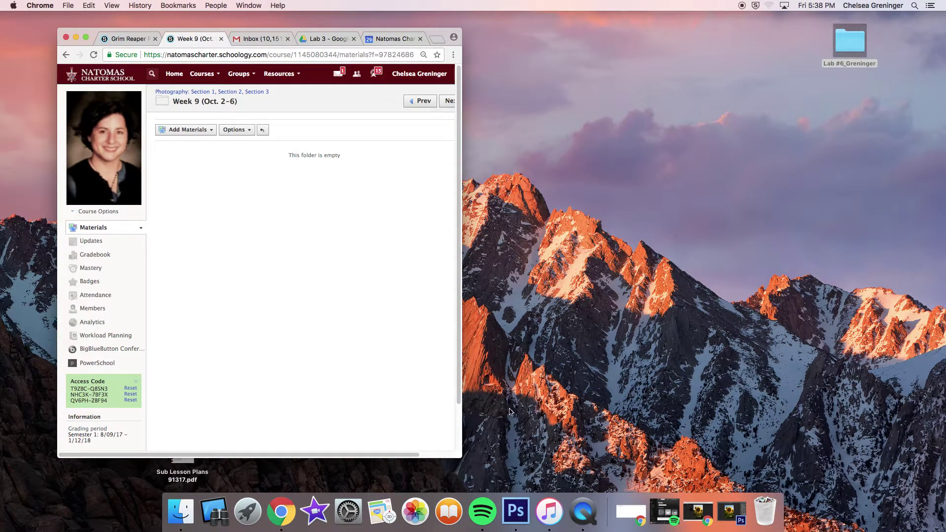
{"action": "left_click_drag", "start_coordinate": [461, 457], "coordinate": [664, 450]}
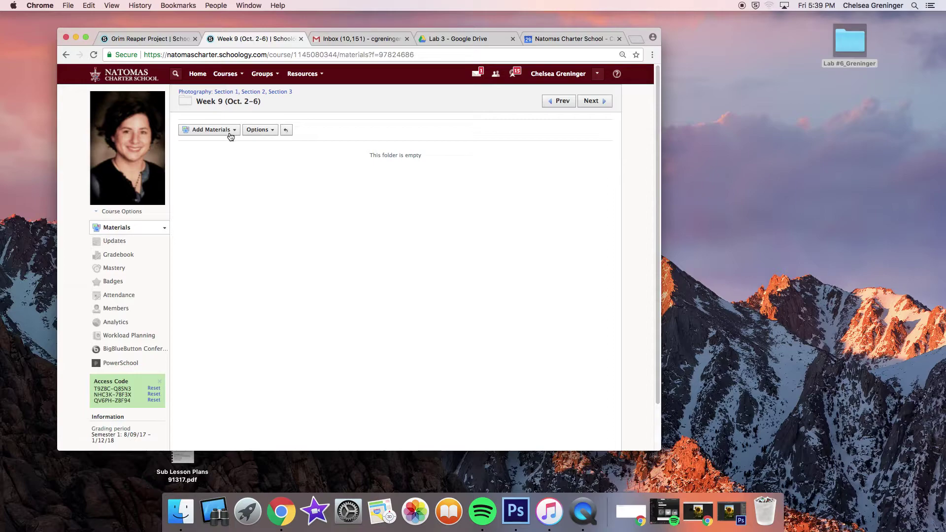
Open the Lab #6 Submissions assignment from the Photography course's Week 9 (Oct. 2-6) folder.
{"action": "left_click", "coordinate": [234, 92]}
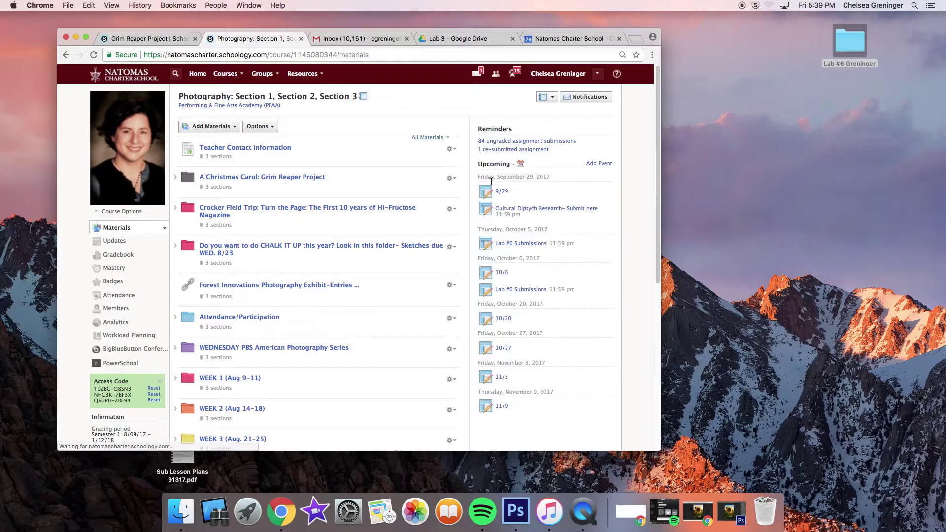
{"action": "scroll", "coordinate": [386, 333], "scroll_direction": "down", "scroll_amount": 10}
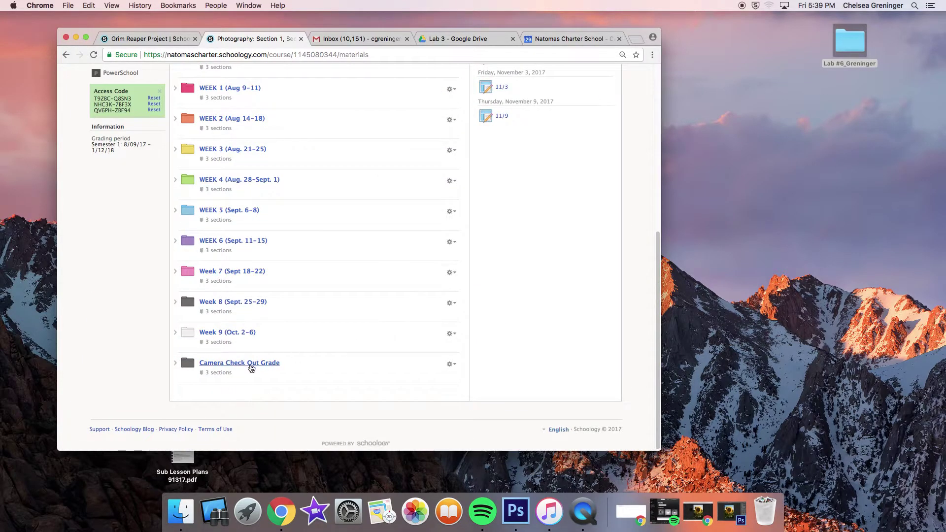
{"action": "left_click", "coordinate": [250, 333]}
{"action": "left_click", "coordinate": [249, 217]}
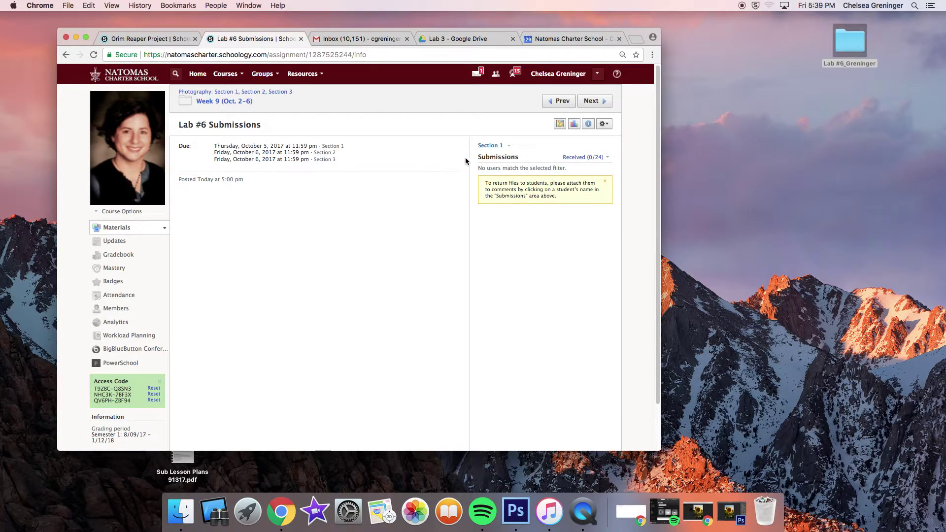
In Google Drive, go back to the Digital Photography folder and open Lab #6_Your Last Name inside Week 9.
{"action": "left_click", "coordinate": [449, 39]}
{"action": "left_click", "coordinate": [66, 55]}
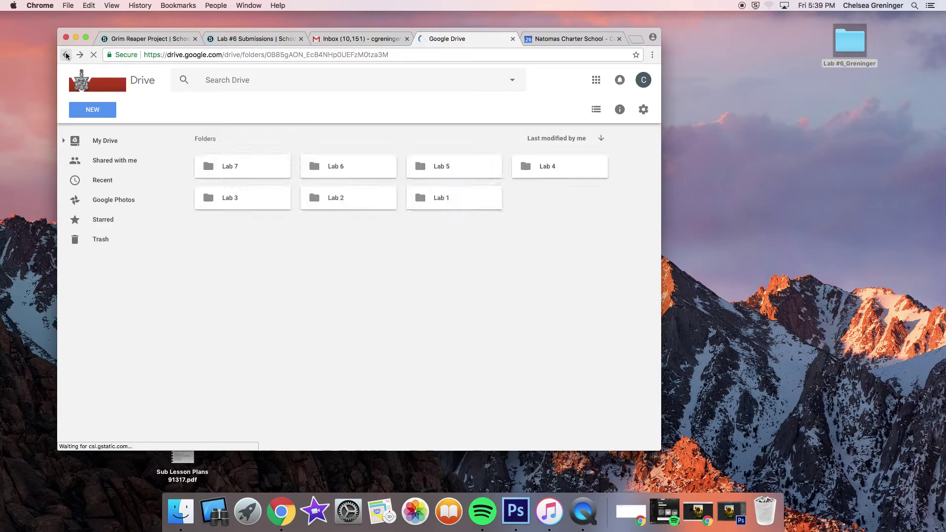
{"action": "left_click", "coordinate": [66, 55]}
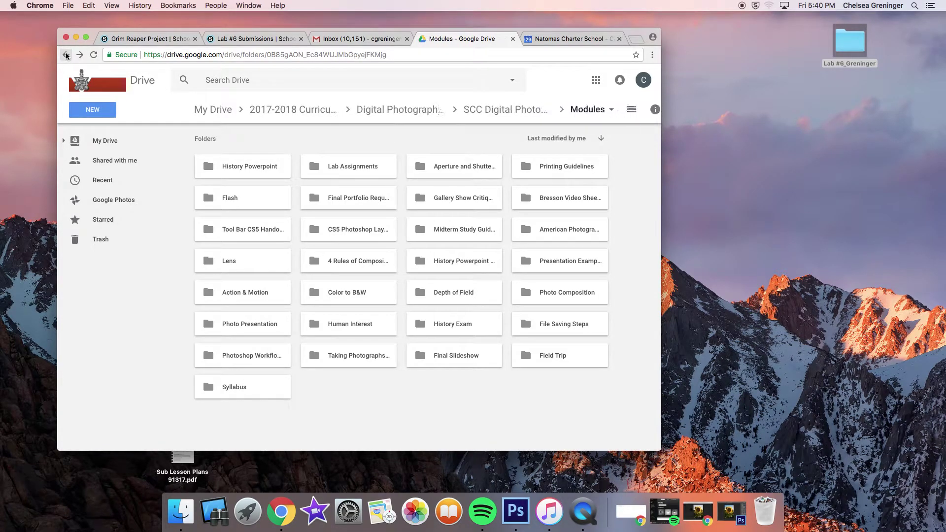
{"action": "left_click", "coordinate": [66, 55]}
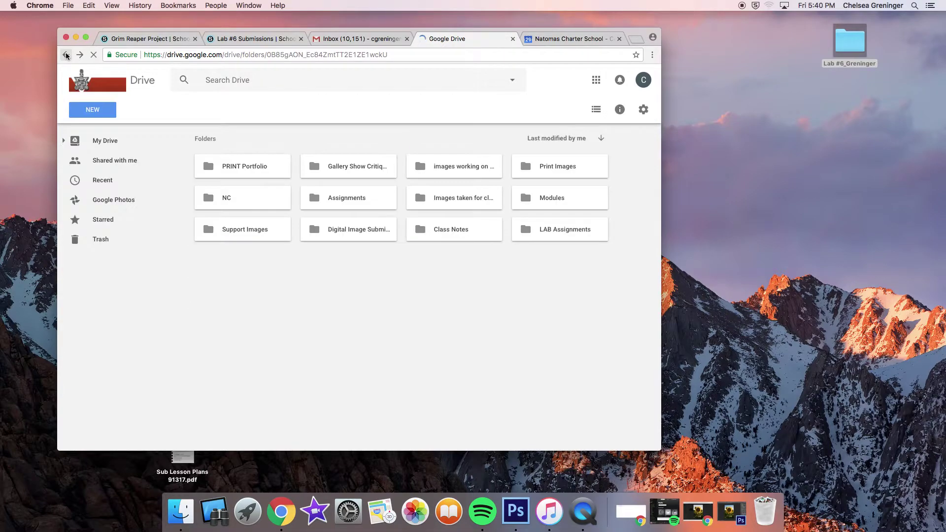
{"action": "left_click", "coordinate": [66, 54]}
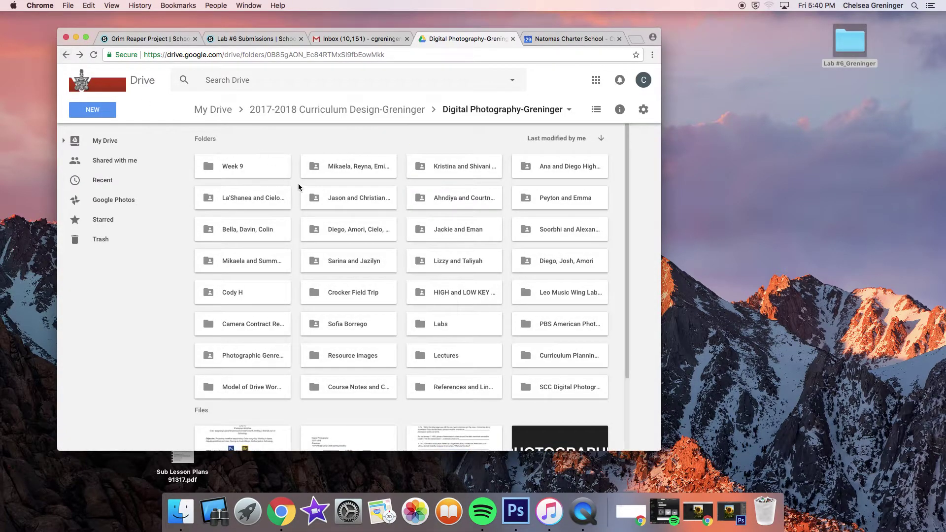
{"action": "double_click", "coordinate": [272, 170]}
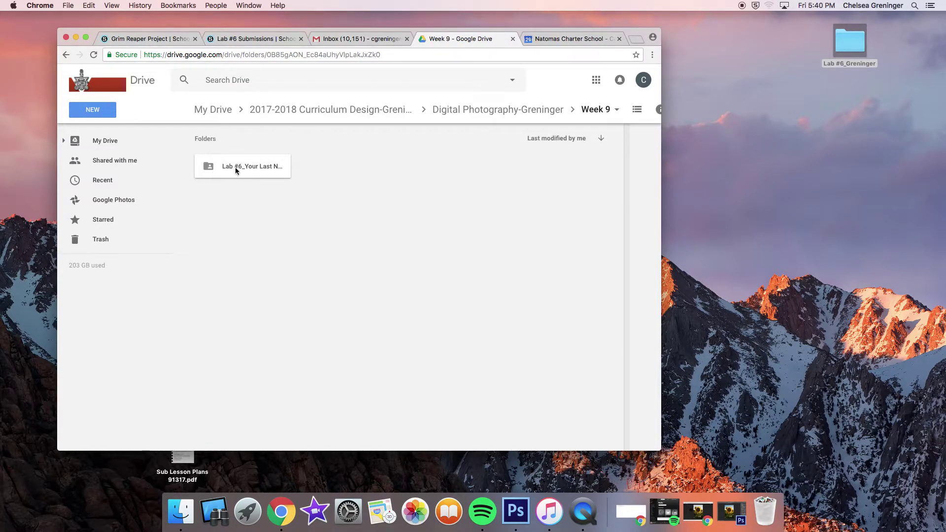
{"action": "double_click", "coordinate": [265, 171]}
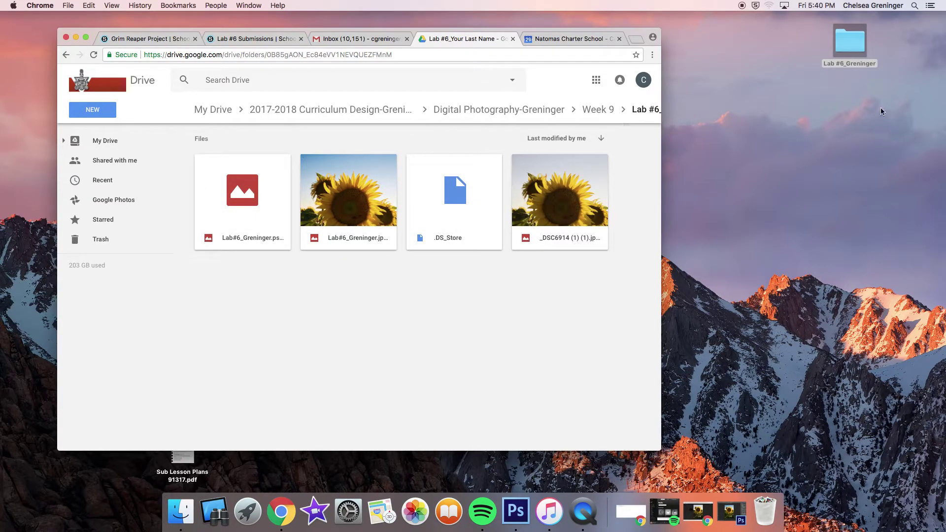
Upload the Lab #6 folder from the desktop into this Drive folder, open the uploaded folder and widen the browser window.
{"action": "left_click_drag", "start_coordinate": [846, 45], "coordinate": [422, 386]}
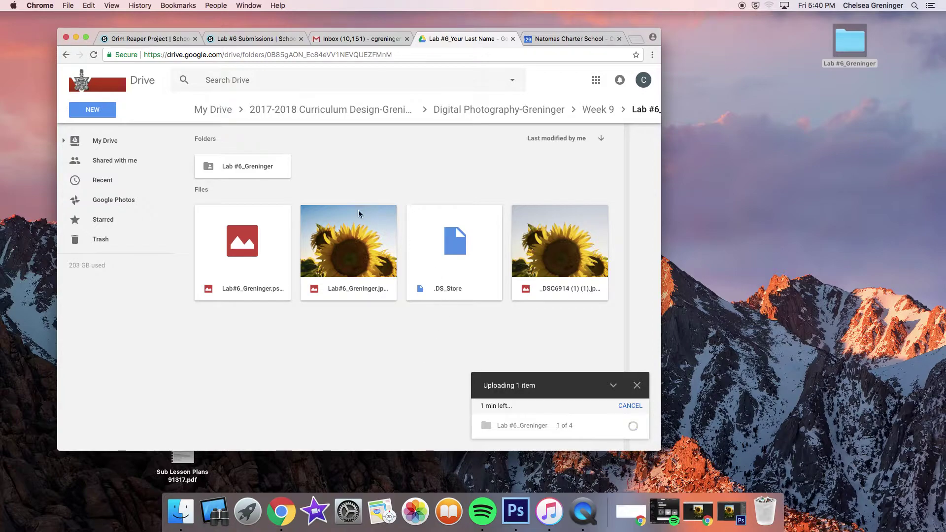
{"action": "left_click", "coordinate": [274, 168]}
{"action": "double_click", "coordinate": [274, 169]}
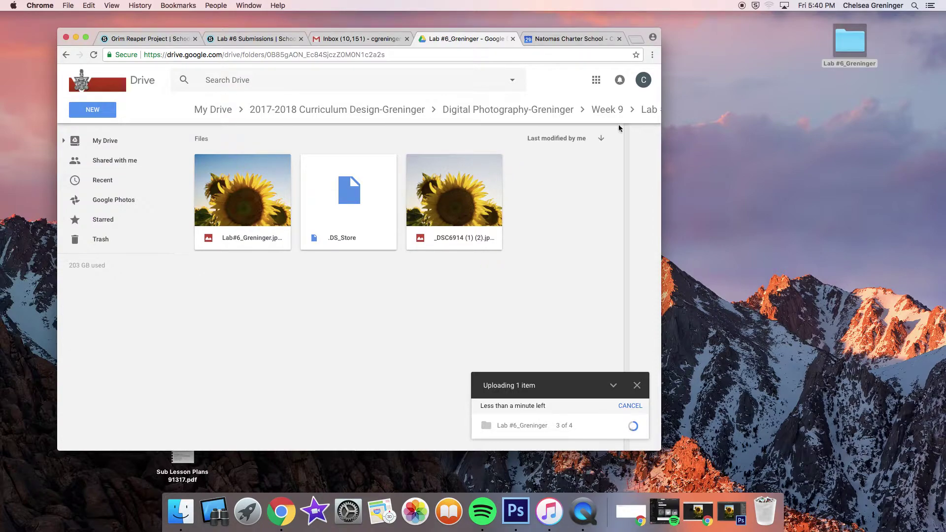
{"action": "left_click_drag", "start_coordinate": [660, 446], "coordinate": [803, 438]}
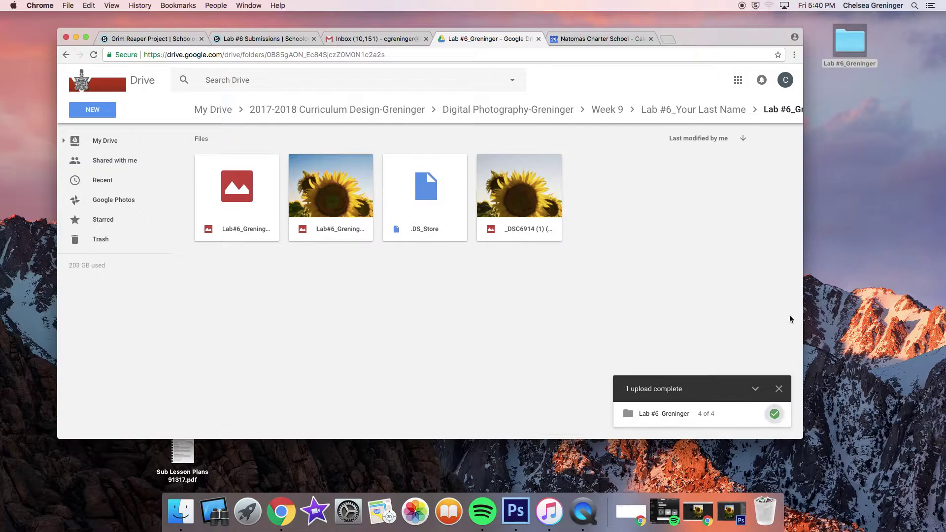
Set the uploaded Lab #6 folder's link sharing to Public on the web with view-only access and save it.
{"action": "left_click", "coordinate": [786, 109]}
{"action": "left_click", "coordinate": [726, 177]}
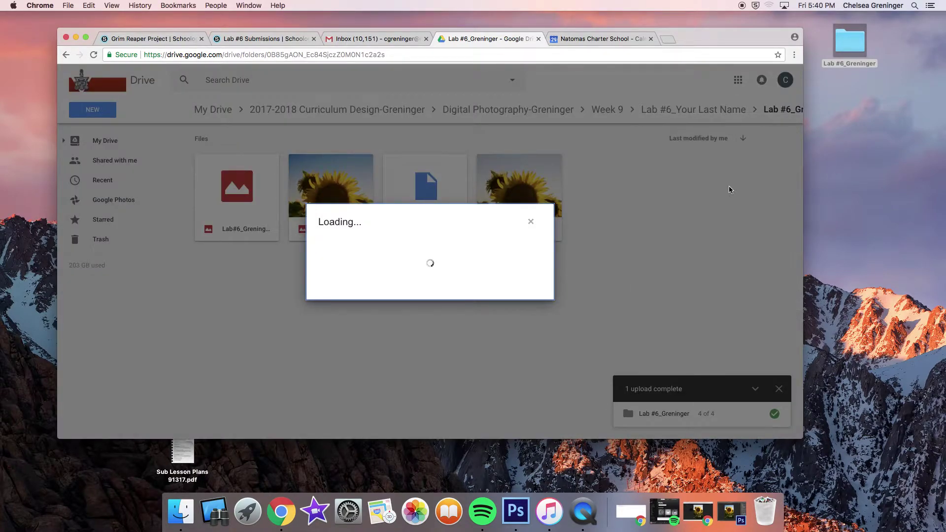
{"action": "left_click", "coordinate": [413, 209]}
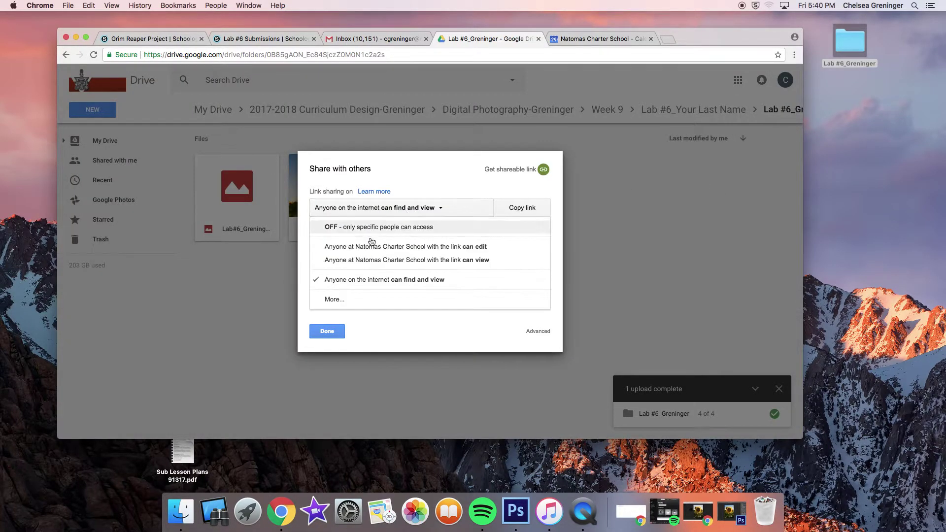
{"action": "left_click", "coordinate": [339, 299]}
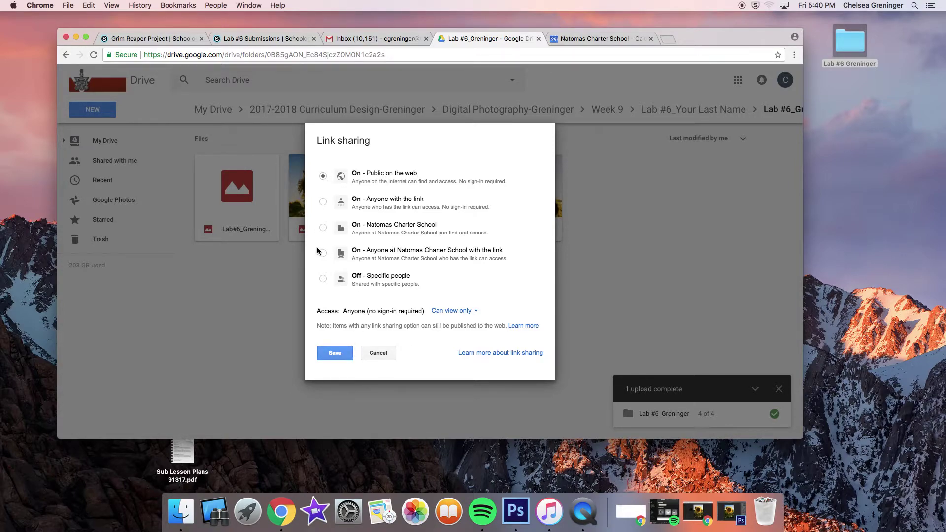
{"action": "left_click", "coordinate": [335, 352]}
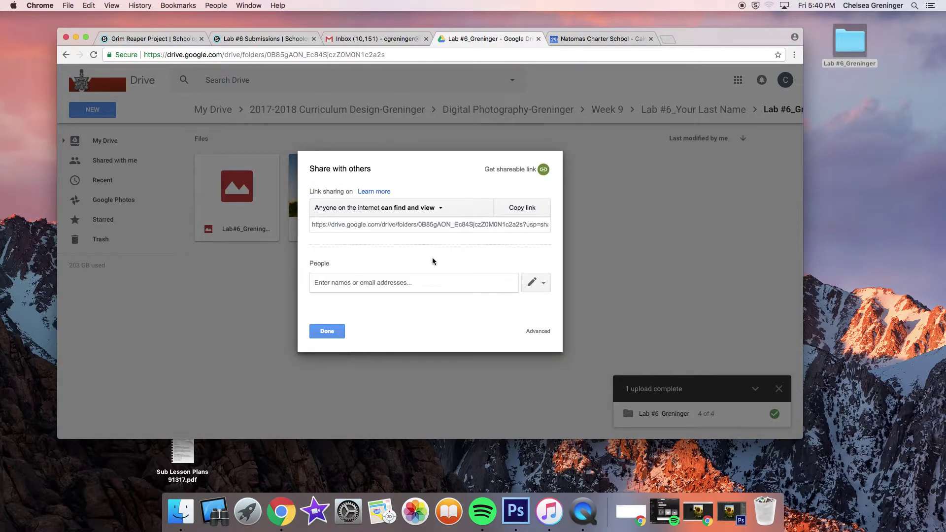
Copy the folder's shareable link, finish sharing and return to the Lab #6 Submissions page in Schoology.
{"action": "left_click", "coordinate": [509, 208]}
{"action": "left_click", "coordinate": [336, 332]}
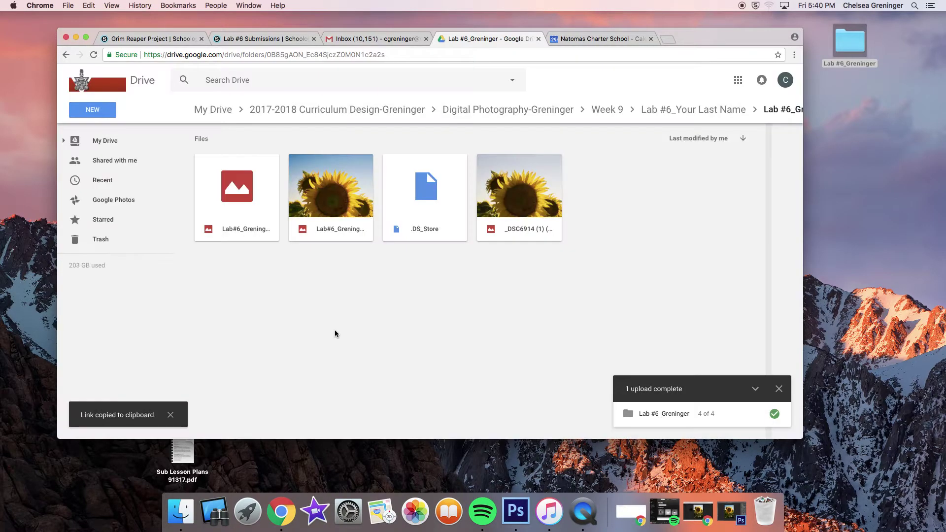
{"action": "left_click", "coordinate": [290, 38]}
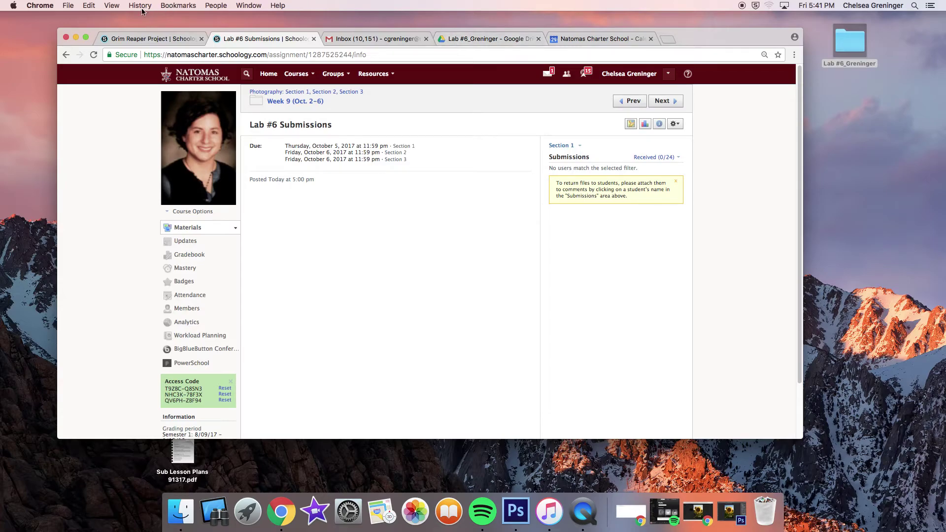
Switch to QuickTime Player, quit it and name the unsaved screen recording Lab #6, with Desktop as the location.
{"action": "left_click", "coordinate": [585, 517]}
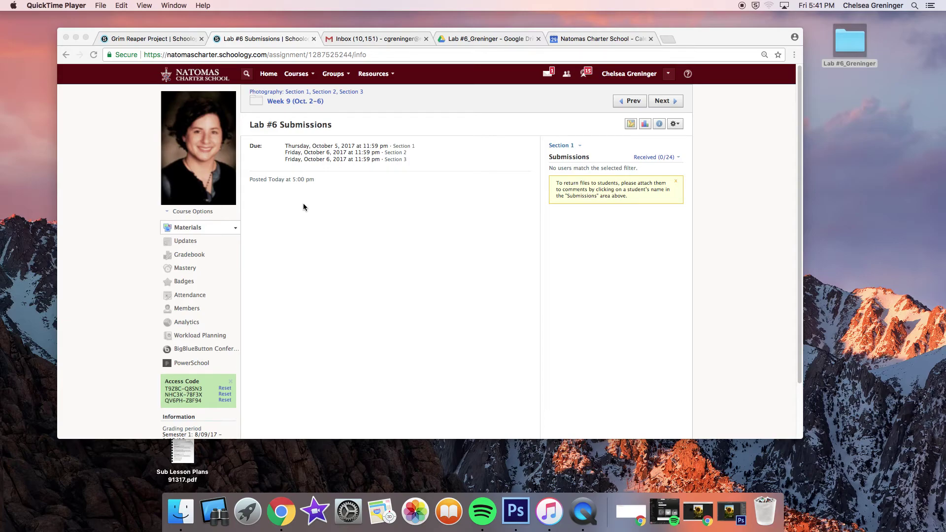
{"action": "left_click", "coordinate": [100, 7]}
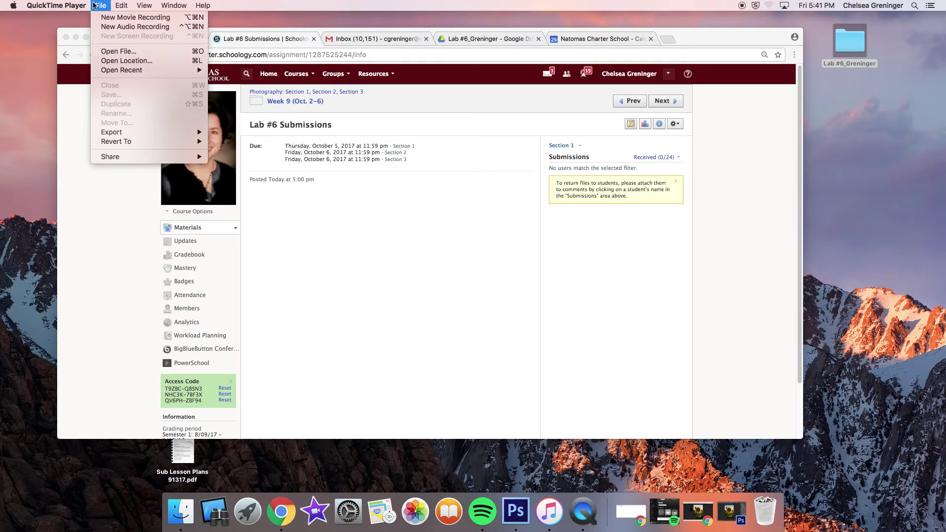
{"action": "mouse_move", "coordinate": [56, 6]}
{"action": "left_click", "coordinate": [70, 82]}
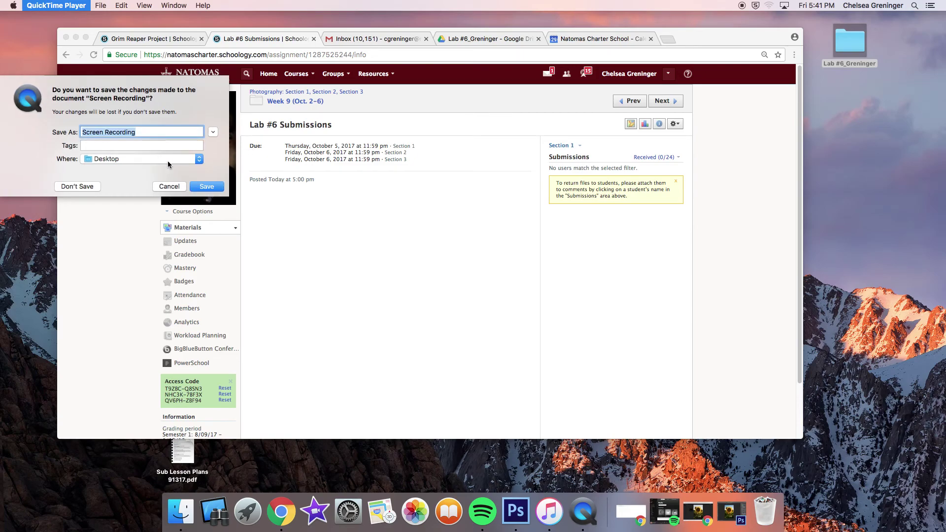
{"action": "type", "text": "Lab #6"}
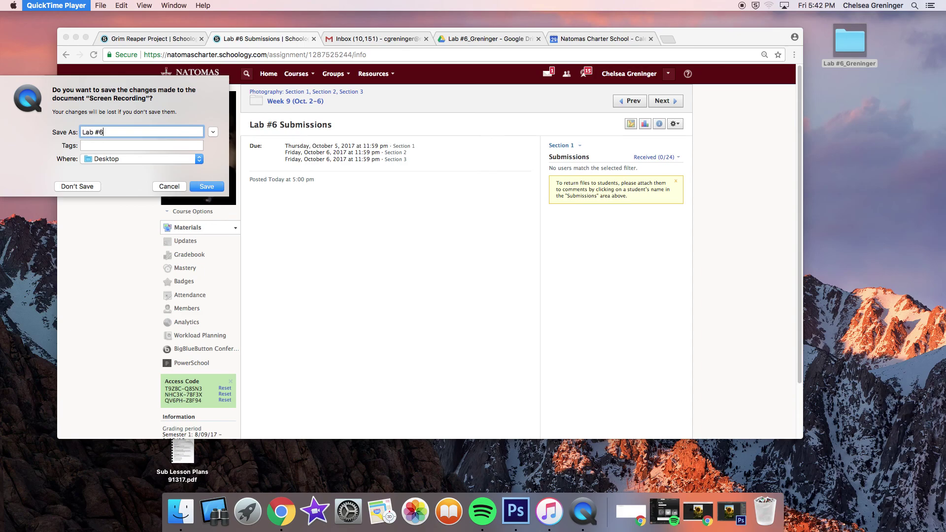